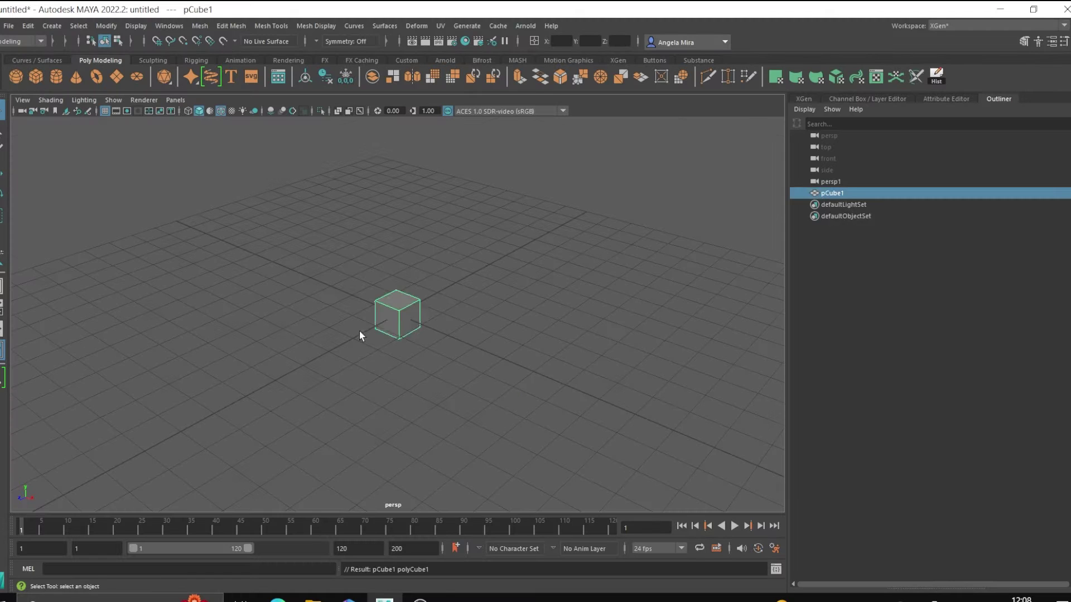
- Scale and hollow the cube into a thick-walled room with a top rim and floor, then add a flat slab
left_click_drag(359, 332, 413, 316)
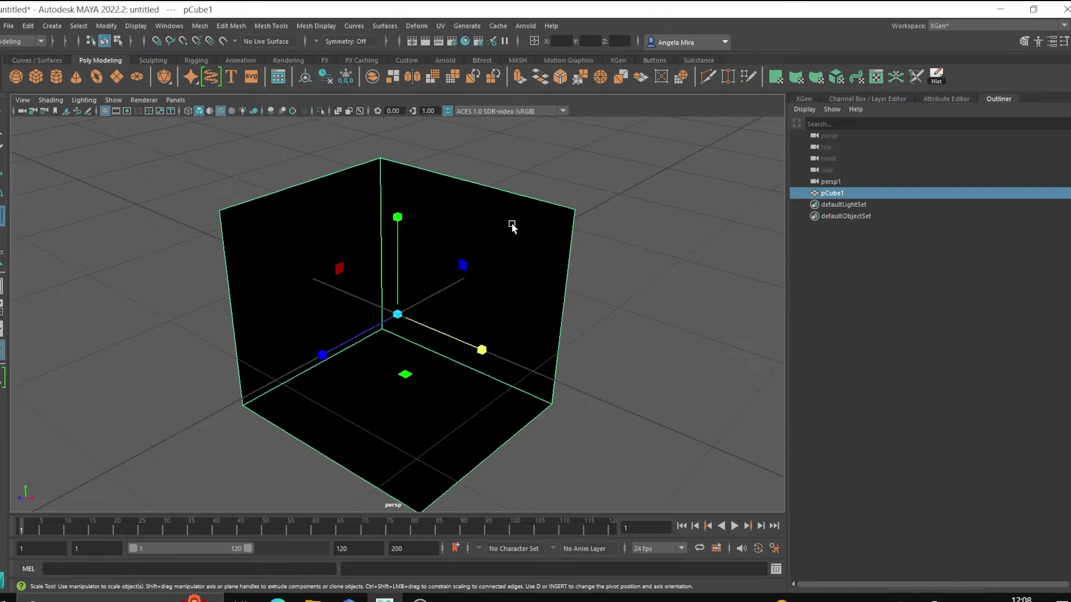
right_click_drag(320, 237, 310, 281)
left_click(234, 231)
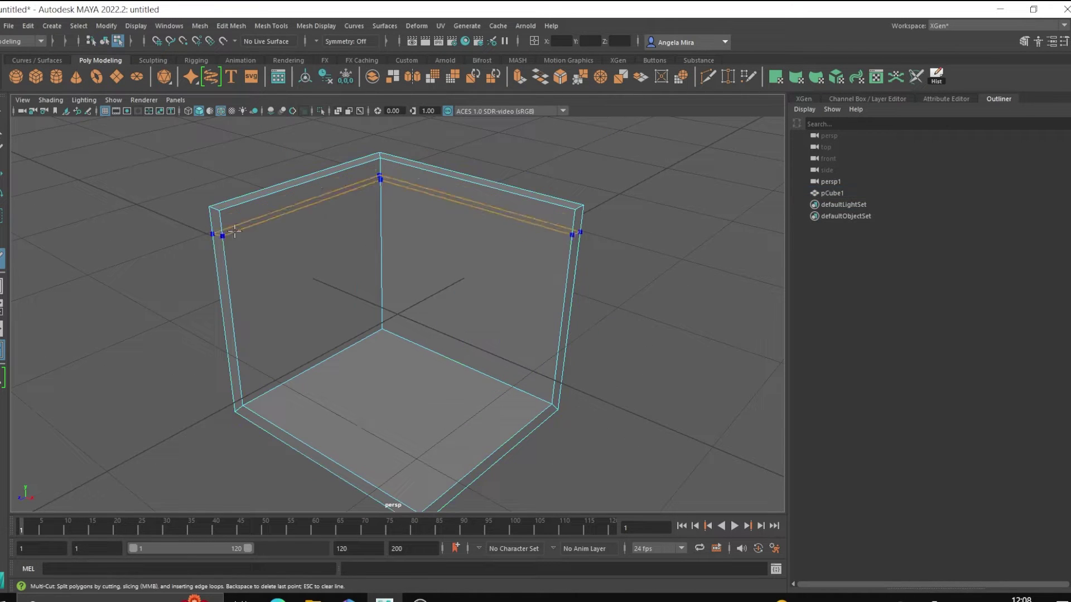
left_click(452, 208)
right_click_drag(316, 320, 270, 307, "shift")
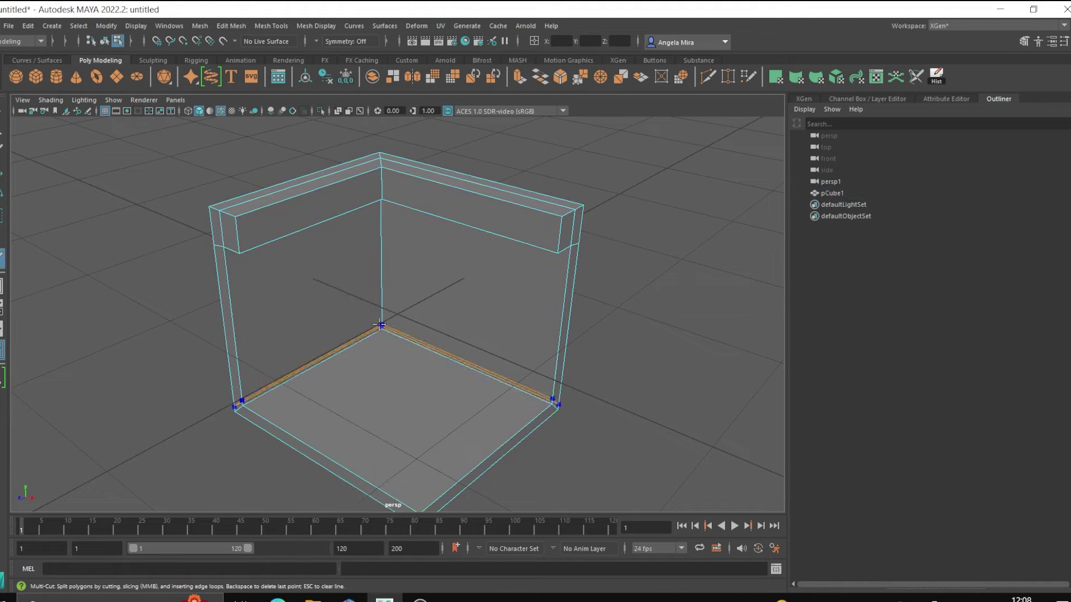
key("ctrl+e")
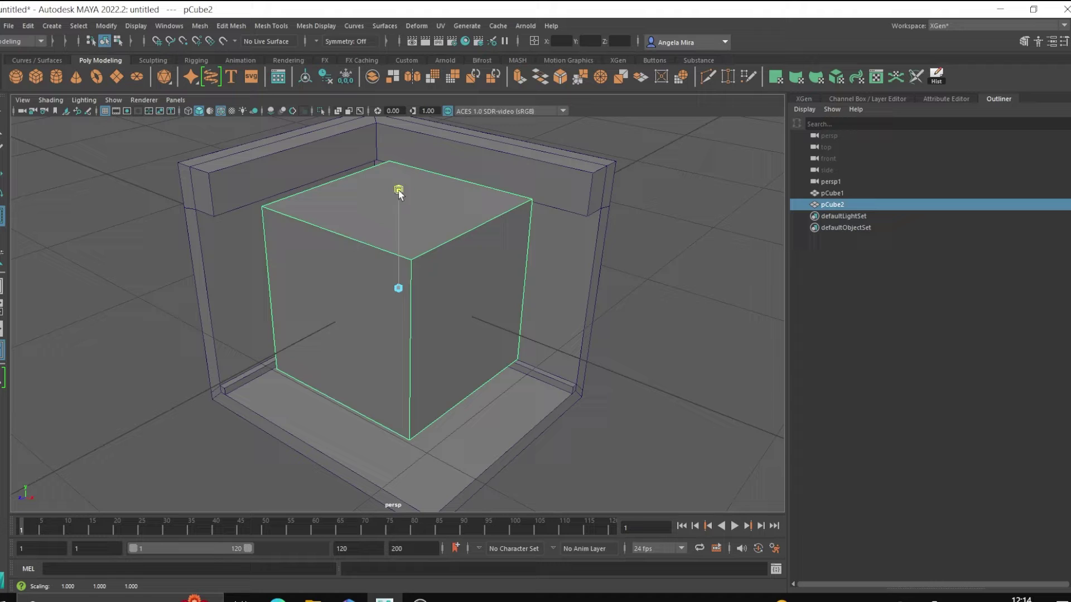
mouse_move(398, 190)
left_mouse_down()
mouse_move(442, 302)
mouse_move(392, 263)
mouse_move(440, 385)
left_mouse_up()
- Cut edges across the slab's ends and shape leg faces on its underside
right_click_drag(391, 322, 390, 281)
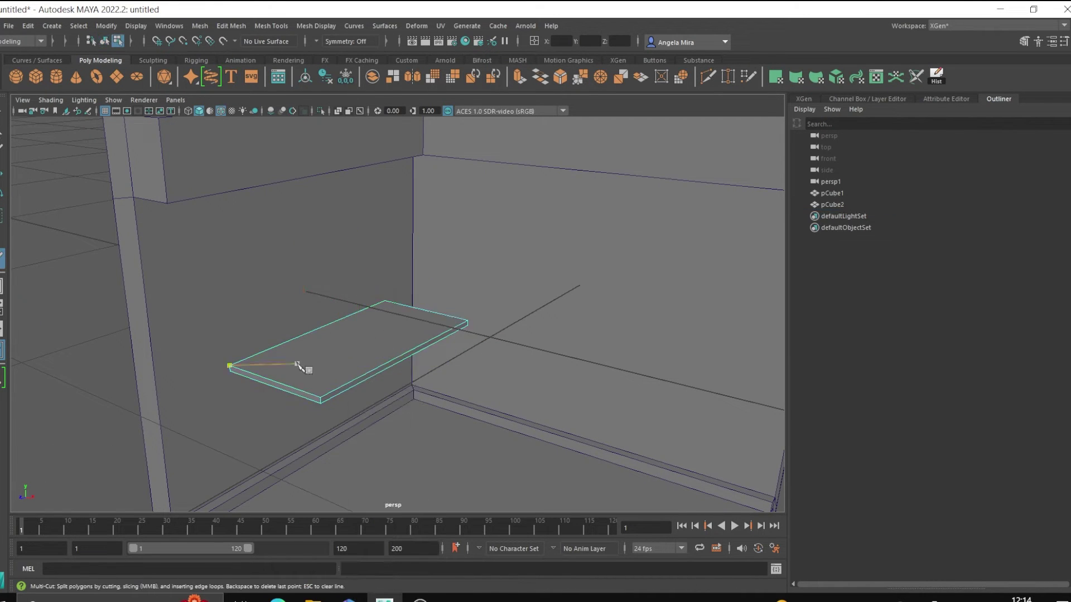
left_click_drag(304, 366, 473, 325, "alt")
left_click(472, 325)
left_click_drag(299, 366, 315, 331, "alt")
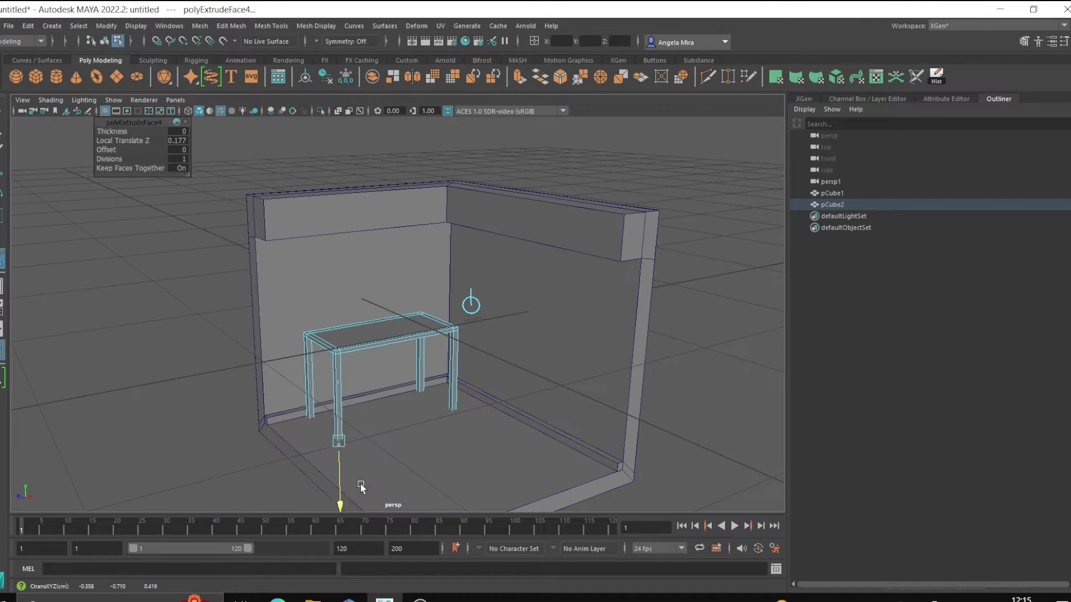
key("F8")
- Isolate the table in front view to adjust the leg vertices, then view it in the room
left_click_drag(369, 349, 471, 293)
key("ctrl+1")
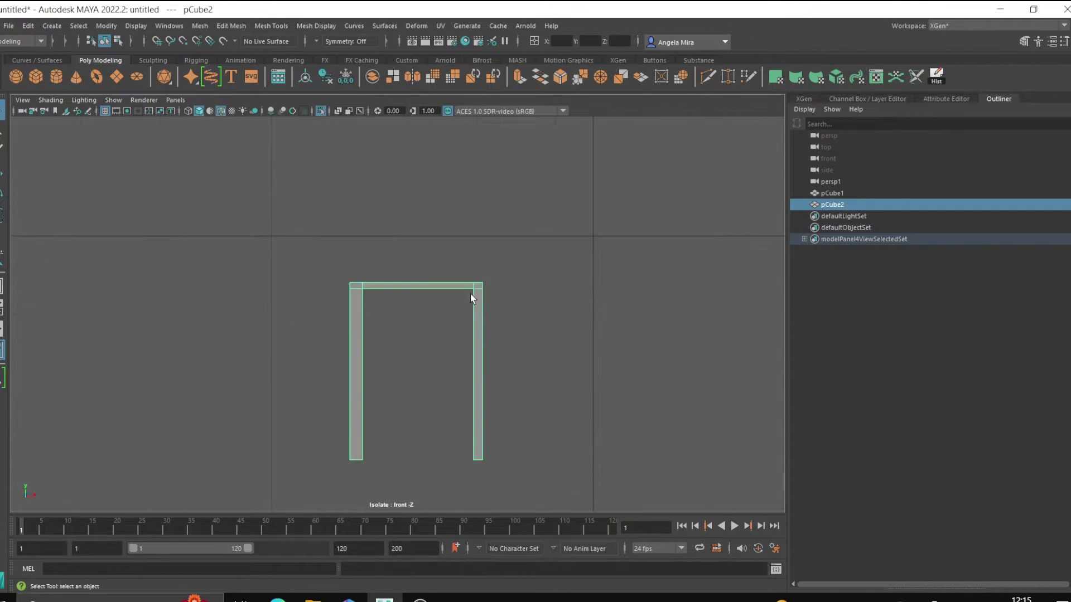
left_click(286, 290)
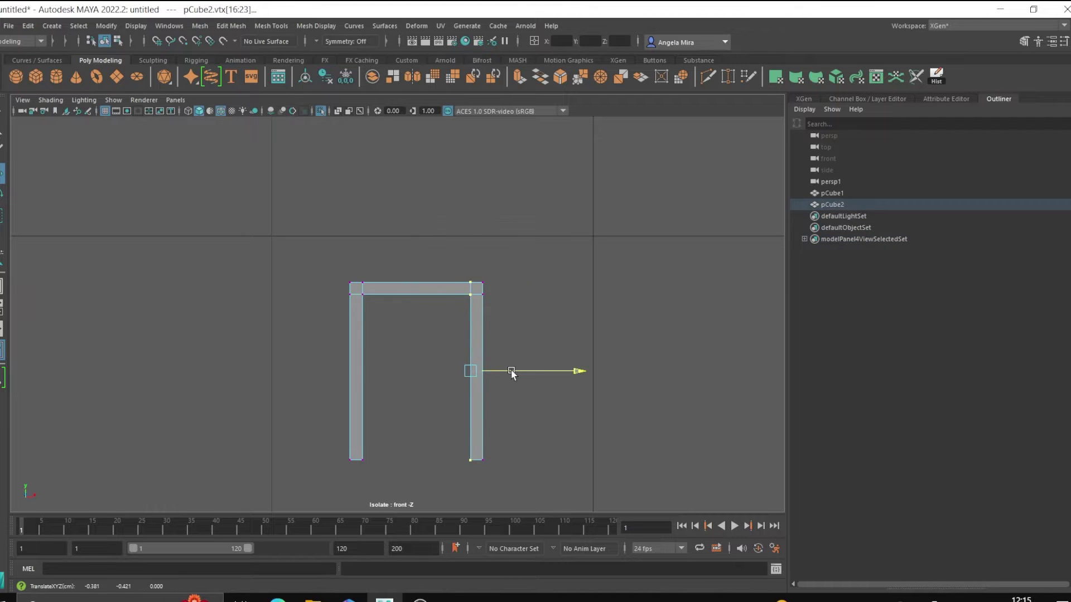
key("F8")
key("ctrl+1")
key("r")
mouse_move(383, 364)
left_mouse_down("alt")
mouse_move(411, 335)
mouse_move(377, 275)
left_mouse_up("alt")
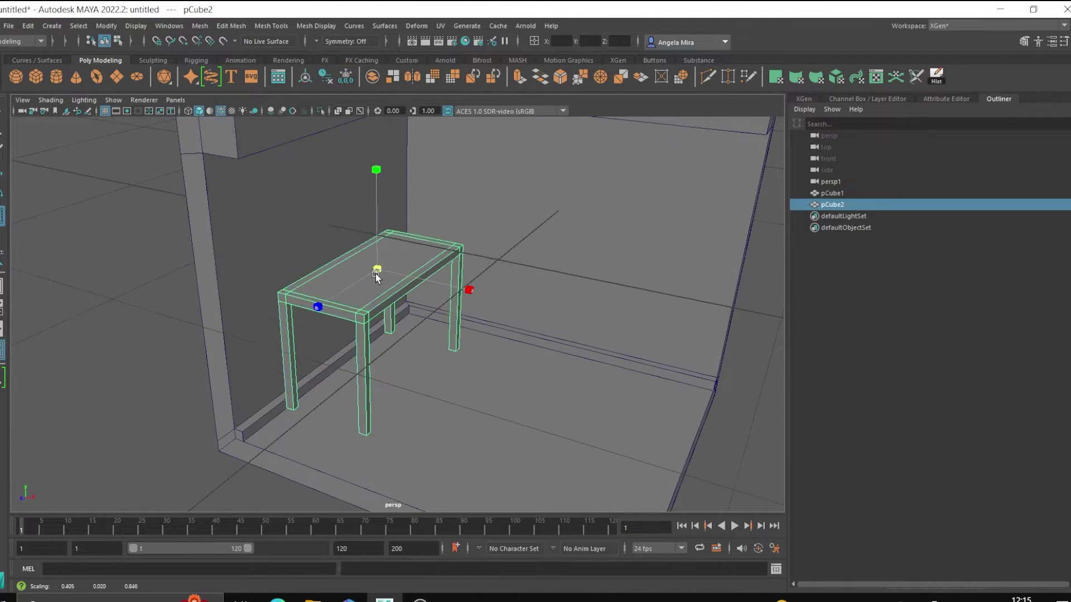
- Create a new cube and flatten and narrow it into a slab
scroll(377, 276, "down", 5)
left_click(36, 76)
left_click_drag(454, 179, 485, 291)
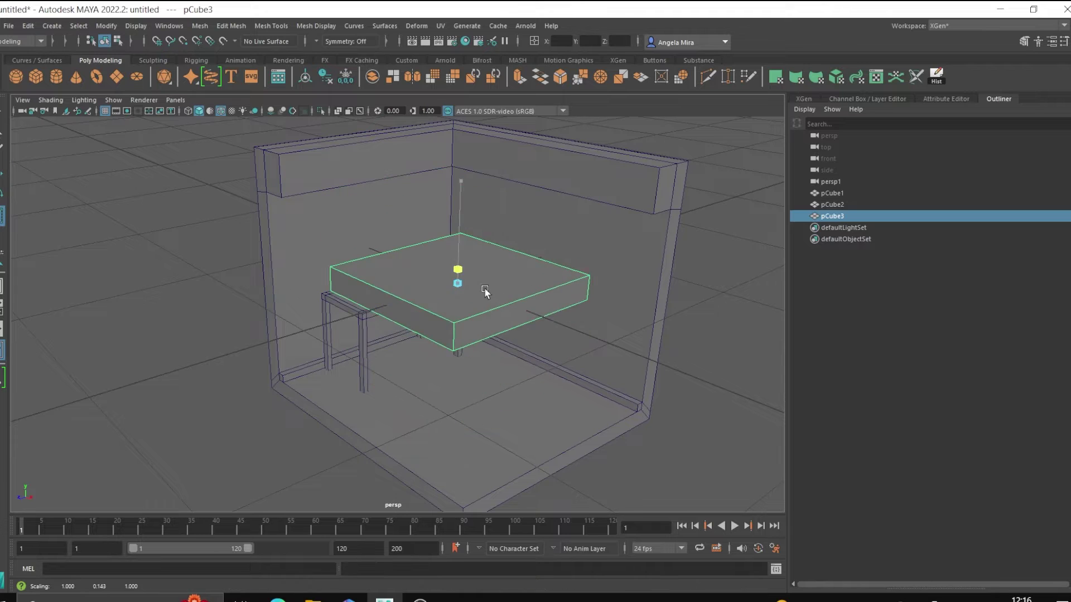
key("r")
middle_click_drag(426, 345, 385, 345)
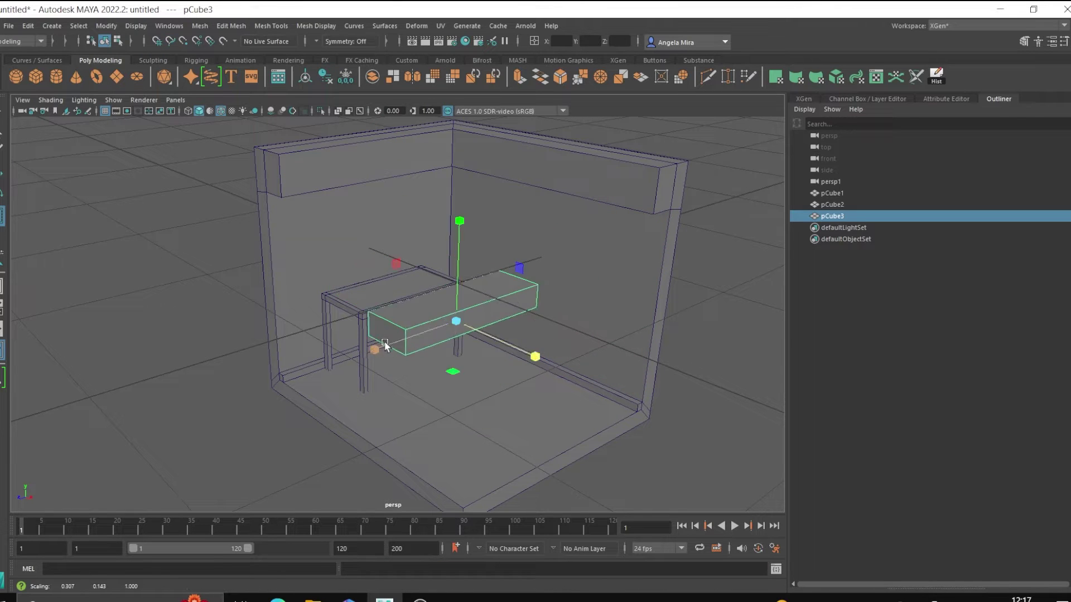
key("f")
- Raise the slab and stretch it to cover the whole tabletop as a desktop
left_click_drag(392, 269, 403, 284)
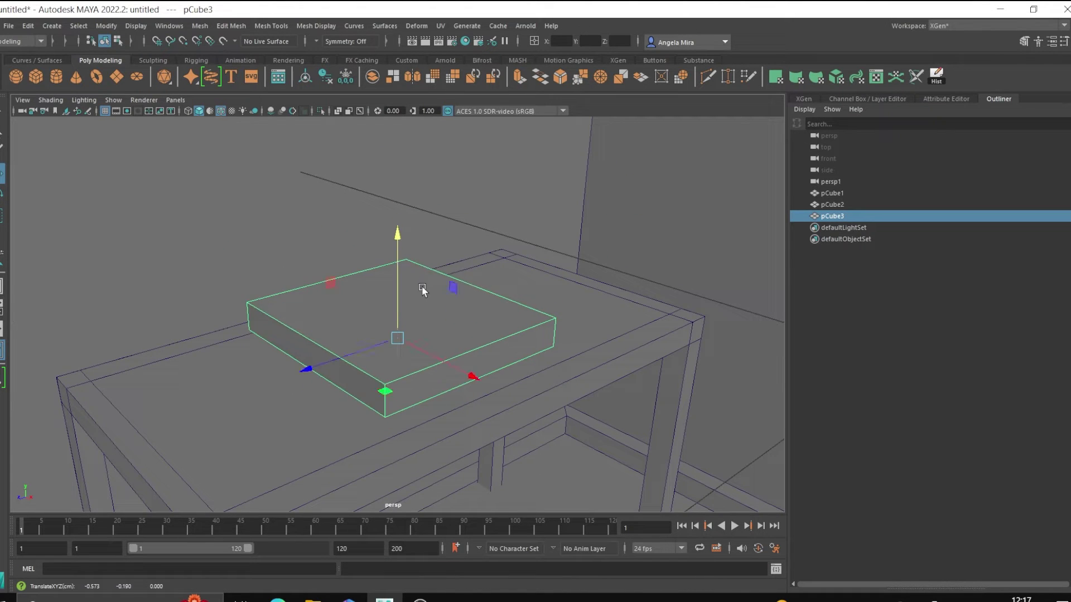
key("r")
middle_click_drag(422, 290, 120, 433)
left_click_drag(506, 390, 475, 368, "alt")
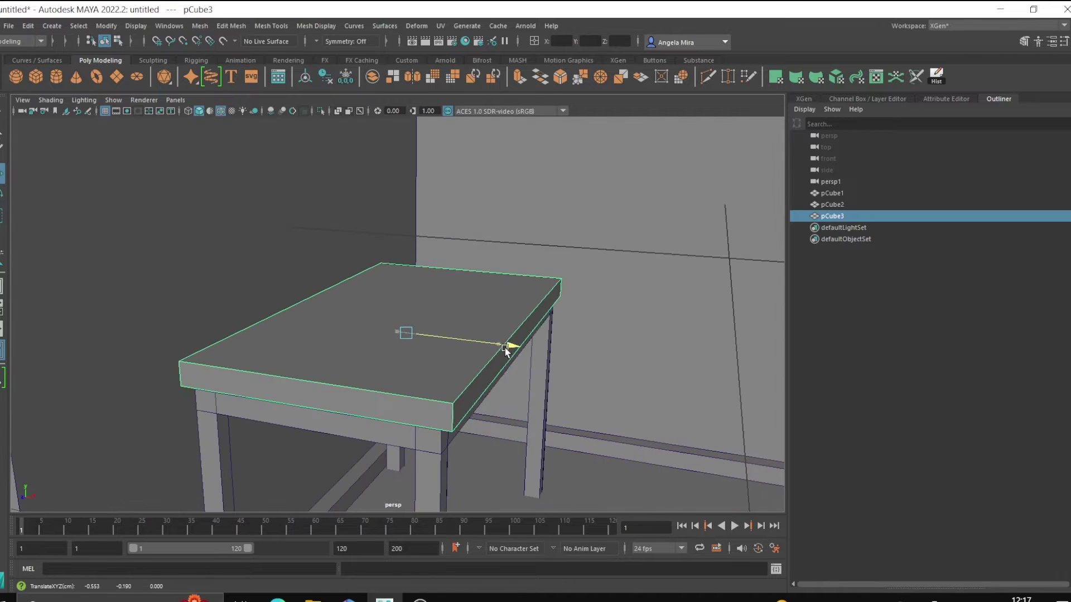
key("F11")
left_click(452, 306)
key("F8")
key("r")
mouse_move(407, 335)
left_mouse_down("alt")
mouse_move(402, 377)
mouse_move(327, 363)
mouse_move(444, 346)
mouse_move(407, 337)
left_mouse_up("alt")
- Shrink the copy into a small panel and pull its back face up into a wall
key("r")
key("w")
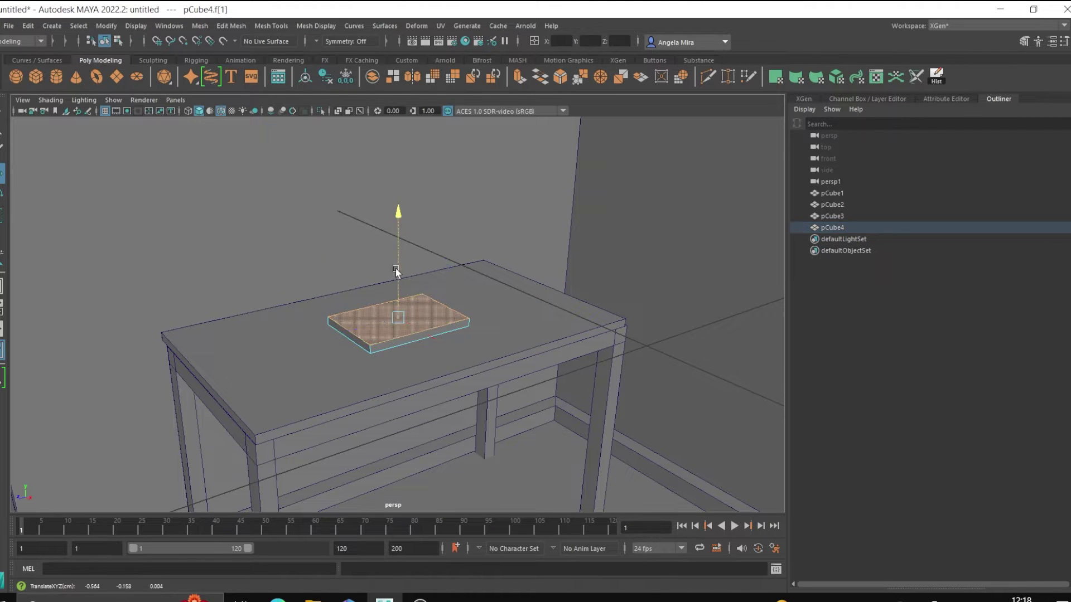
scroll(471, 318, "up", 3)
right_click(459, 305)
left_click(458, 274)
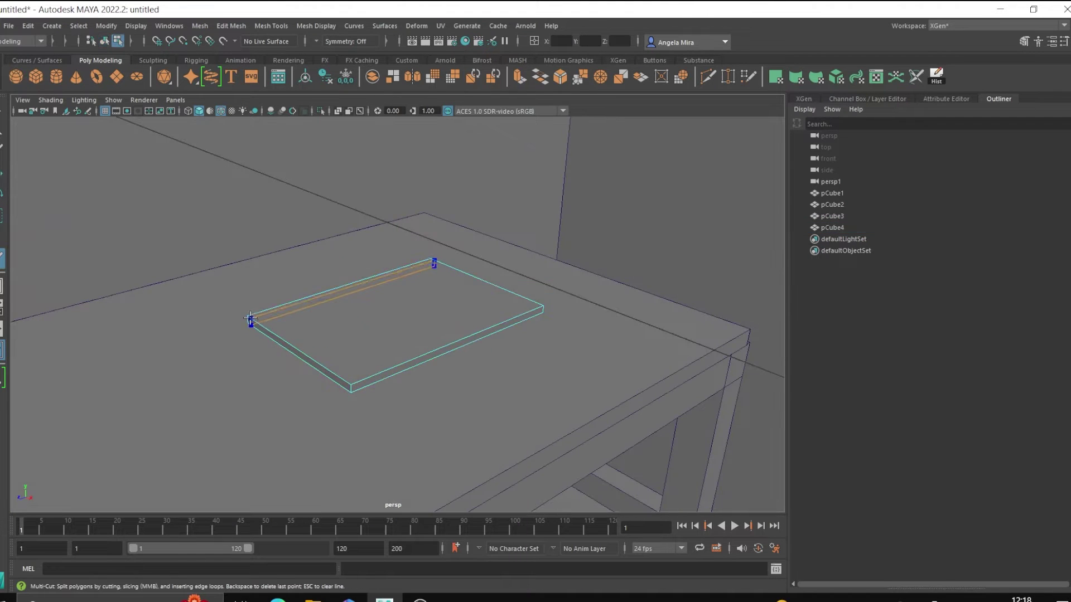
left_click_drag(423, 290, 308, 310, "alt")
left_click_drag(331, 187, 361, 98)
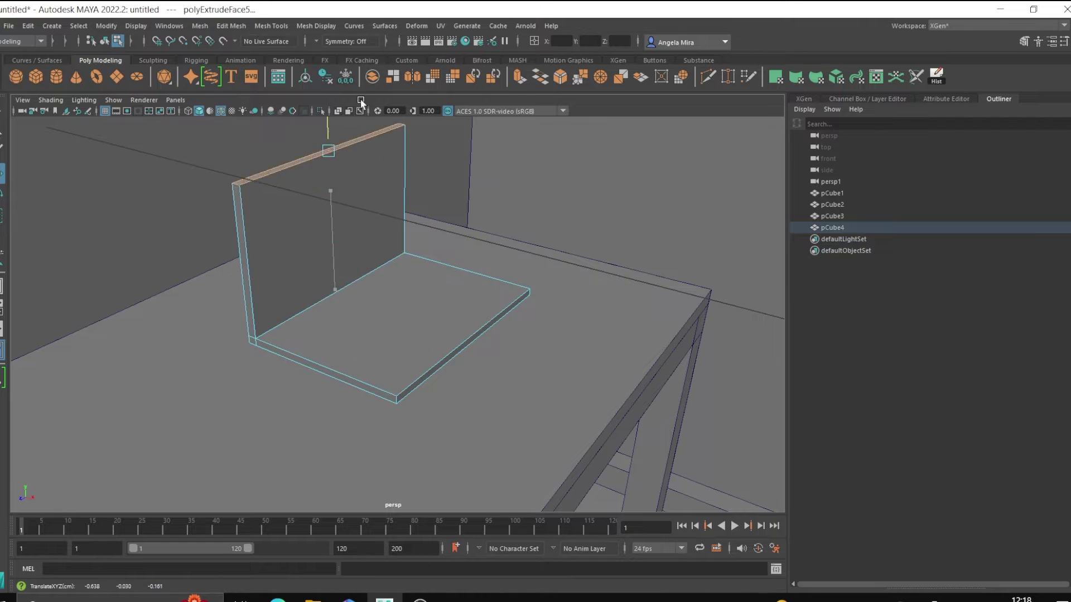
- Extrude the panel's top face and cut an edge line along the wall's base
left_click(399, 310)
key("ctrl+e")
scroll(363, 357, "up", 3)
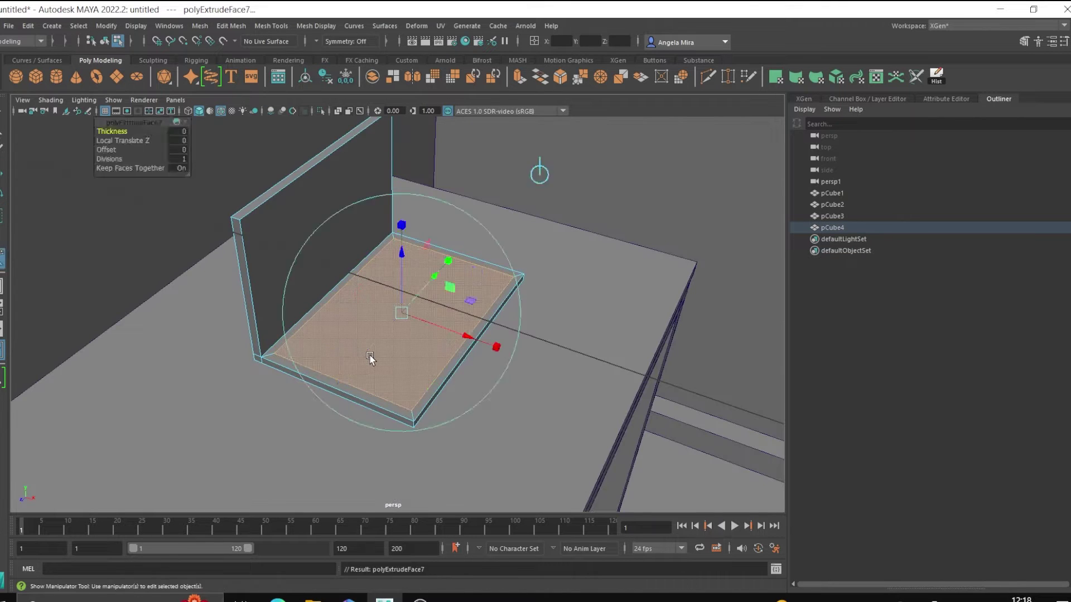
mouse_move(370, 355)
left_mouse_down("alt")
mouse_move(370, 272)
mouse_move(350, 329)
left_mouse_up("alt")
left_click(484, 283)
left_click(321, 339)
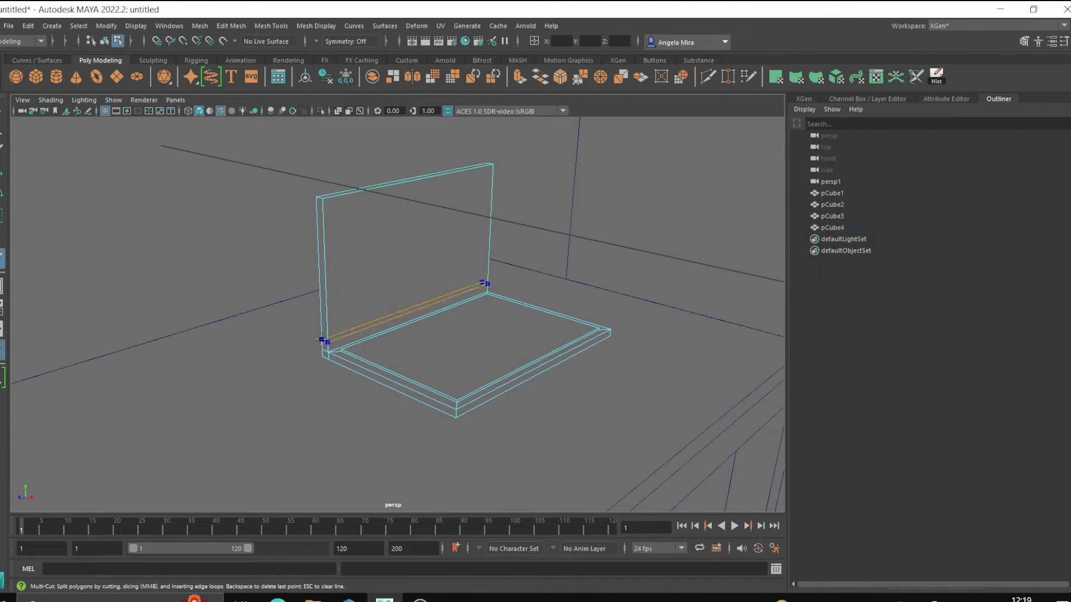
- Rotate the thin strip at the wall base to tilt the upright lid
scroll(327, 343, "up", 3)
key("e")
left_click(262, 384)
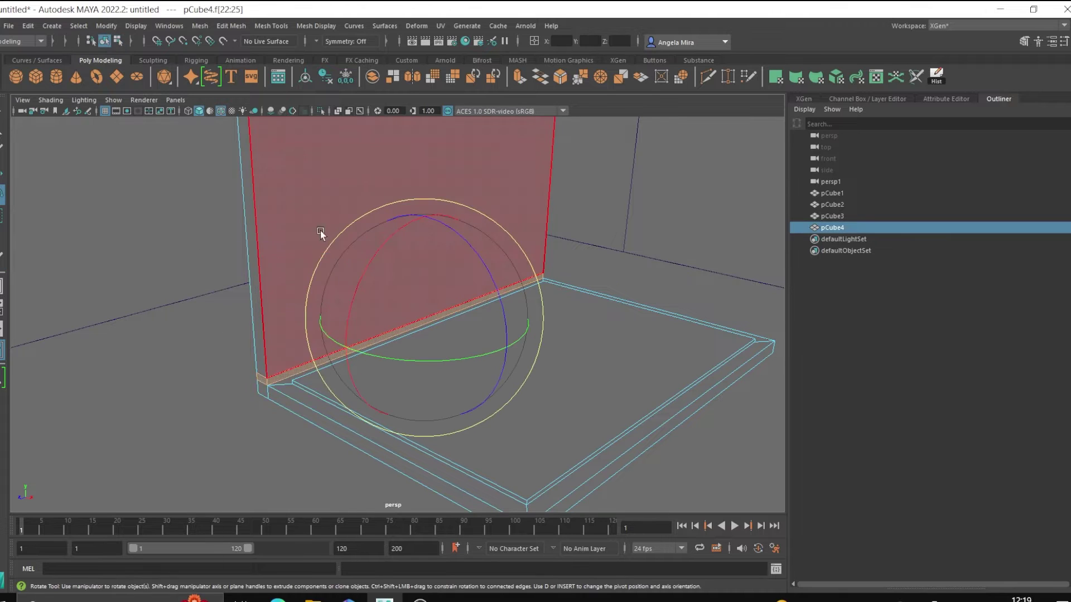
scroll(321, 233, "down", 3)
left_click(406, 223)
key("w")
key("r")
- Duplicate the desktop slab and begin scaling it into a long board
right_click(412, 246)
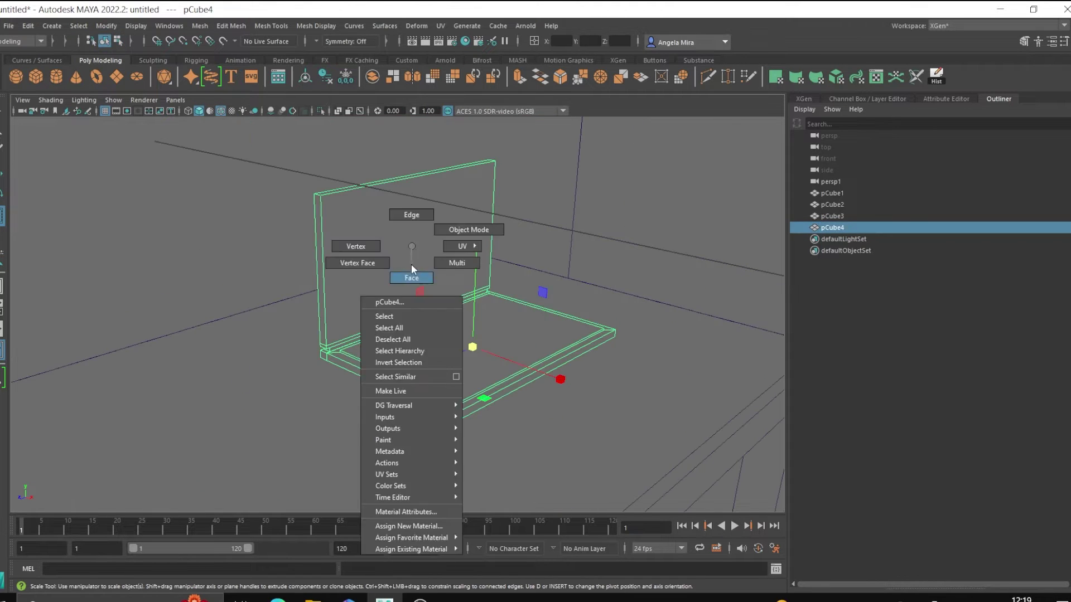
mouse_move(411, 246)
left_mouse_down("alt")
mouse_move(437, 255)
mouse_move(386, 339)
mouse_move(424, 326)
mouse_move(445, 338)
mouse_move(424, 390)
mouse_move(404, 353)
mouse_move(390, 351)
left_mouse_up("alt")
key("F8")
left_click(456, 317)
key("ctrl+d")
key("r")
- Duplicate the long board and cut an edge loop across it
right_click(440, 293)
key("w")
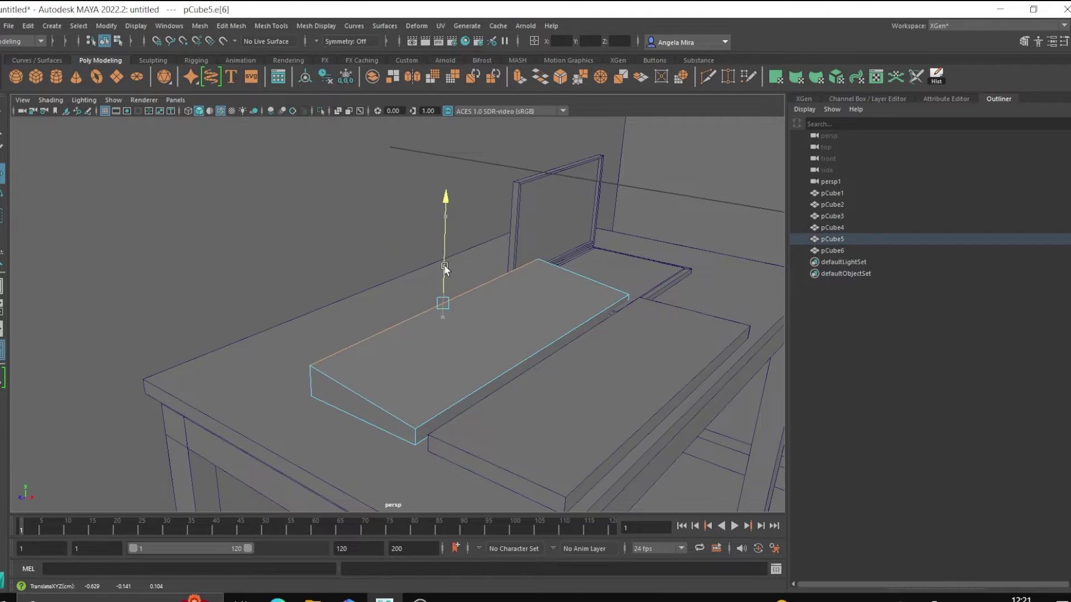
left_click_drag(444, 269, 426, 370, "alt")
mouse_move(504, 399)
left_mouse_down("alt")
mouse_move(558, 339)
mouse_move(446, 411)
left_mouse_up("alt")
key("w")
left_click(415, 381)
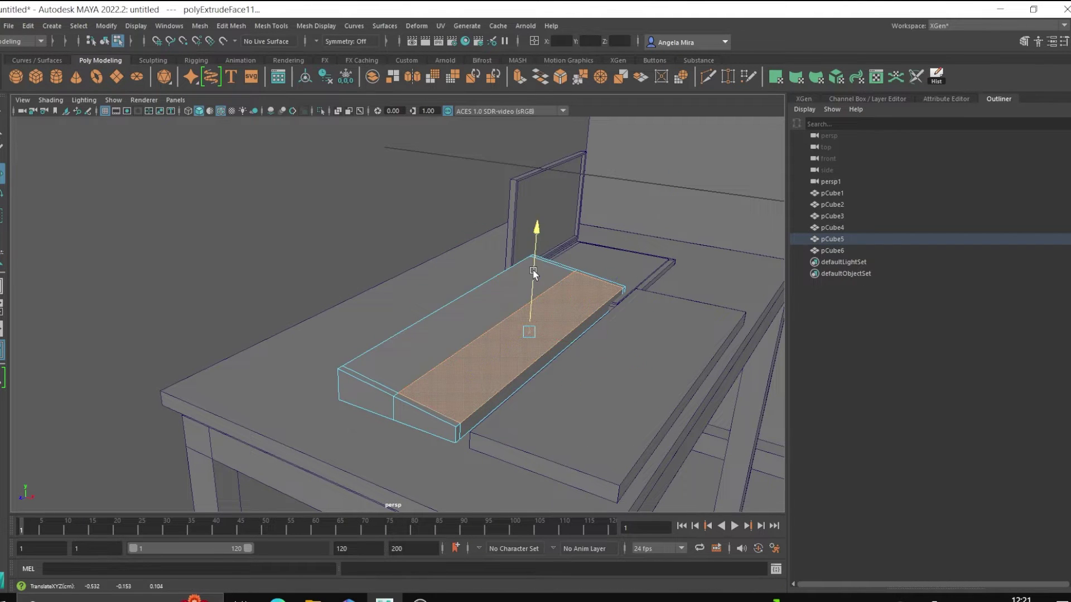
key("F8")
- Shape the board's middle strip into a raised back lip and select the small key block
key("r")
mouse_move(438, 313)
left_mouse_down("alt")
mouse_move(578, 287)
mouse_move(438, 430)
mouse_move(681, 317)
mouse_move(548, 347)
mouse_move(576, 407)
left_mouse_up("alt")
left_click(577, 287)
key("ctrl+F10")
key("F8")
left_click(576, 407)
- Select the keyboard base and return to the perspective view
key("r")
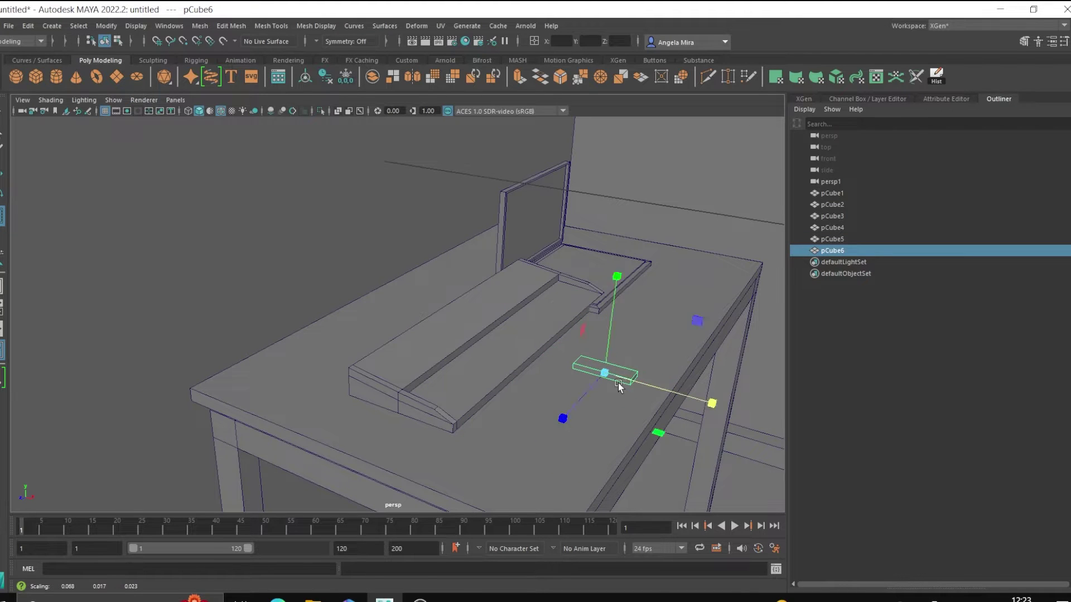
mouse_move(500, 313)
left_mouse_down("alt")
mouse_move(550, 463)
mouse_move(385, 322)
left_mouse_up("alt")
key("space")
left_click(385, 322)
scroll(378, 277, "down", 3)
key("space")
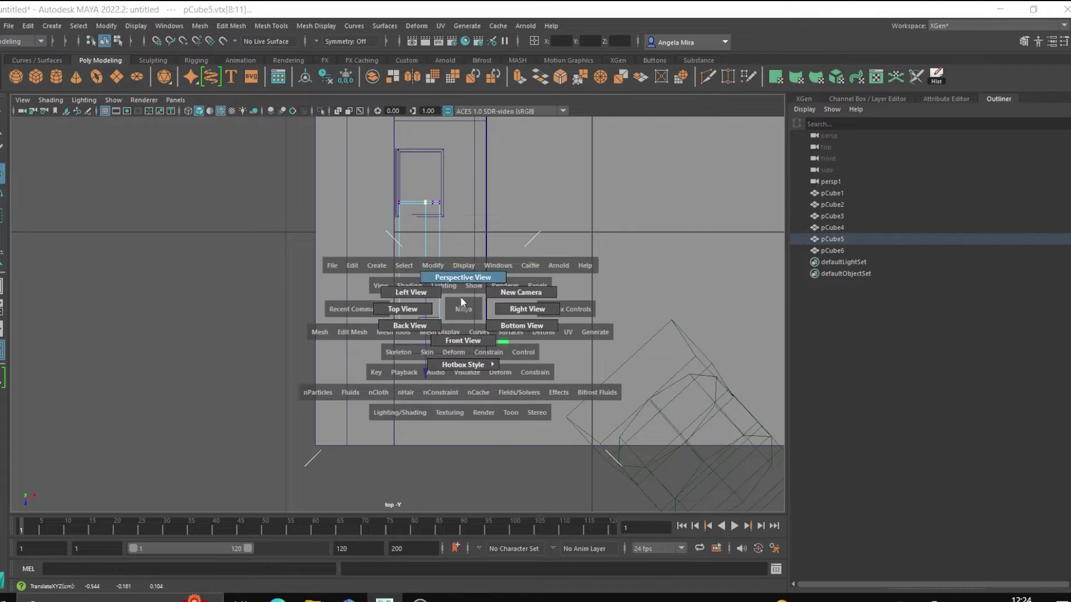
mouse_move(460, 296)
left_mouse_down()
mouse_move(447, 404)
mouse_move(346, 433)
mouse_move(303, 406)
left_mouse_up()
- Duplicate the key block along the board with Shift+D to form a row of keys
left_click(447, 404)
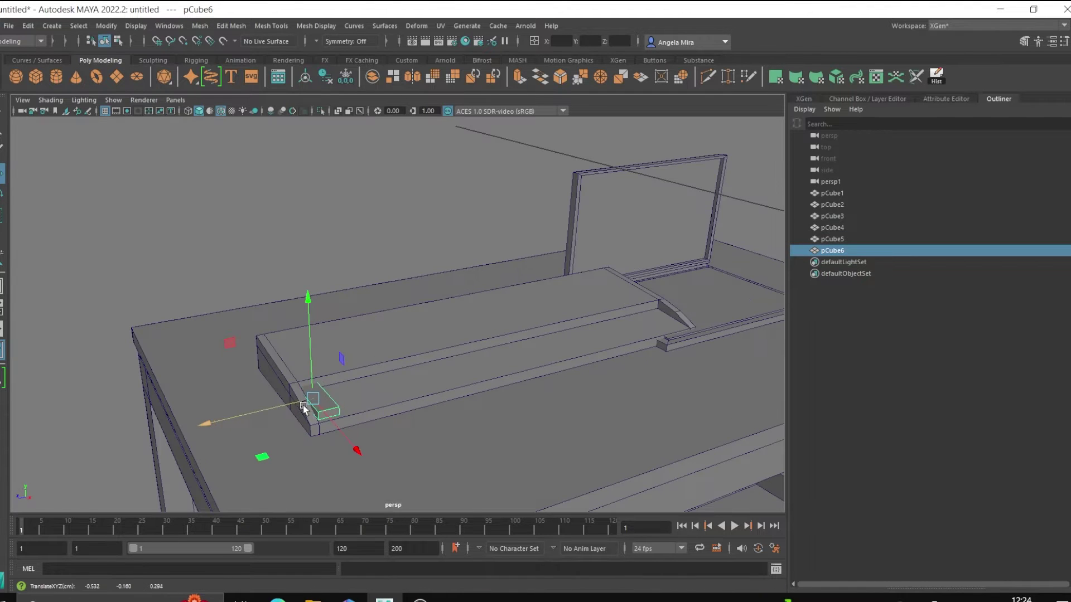
key("ctrl+d")
key("ctrl+d")
middle_click_drag(293, 390, 305, 393)
key("shift+d")
key("shift+d")
key("shift+d")
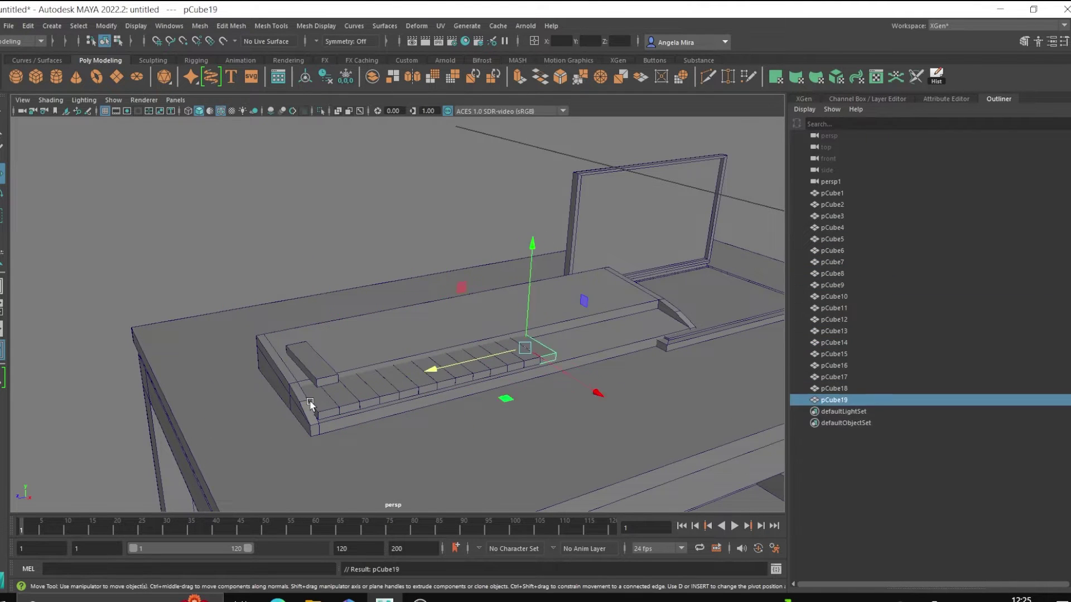
key("shift+d")
key("shift+d")
key("shift+d")
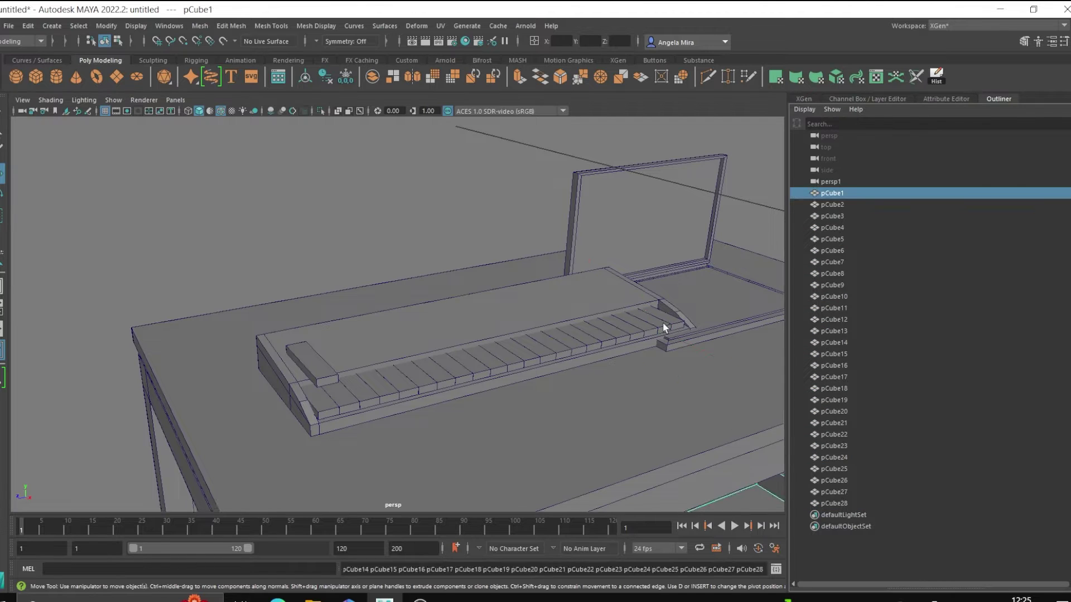
left_click(662, 322)
- Combine all the key cubes selected in the Outliner into one mesh
left_click(832, 193)
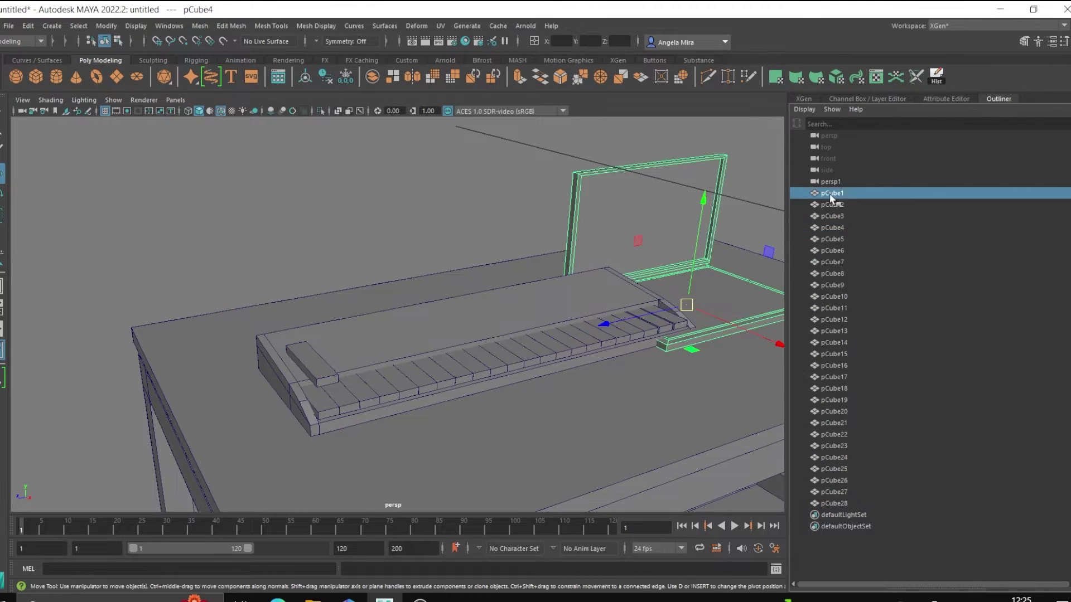
left_click_drag(833, 251, 834, 504)
left_click(200, 26)
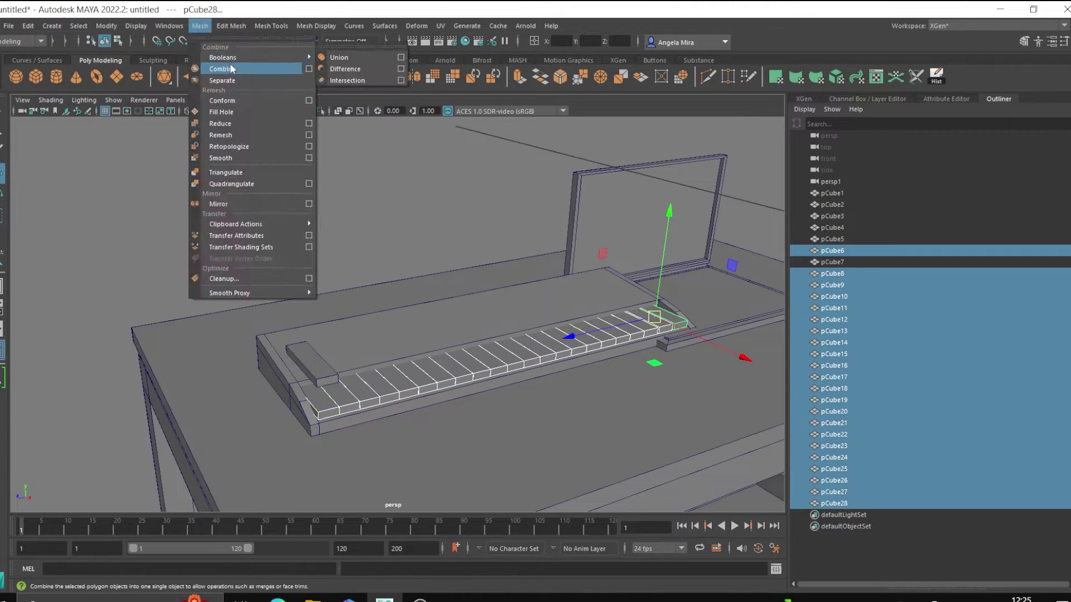
left_click(221, 63)
- Position a black key block at the keyboard's left end
left_click_drag(454, 373, 502, 357, "alt")
left_click(294, 411)
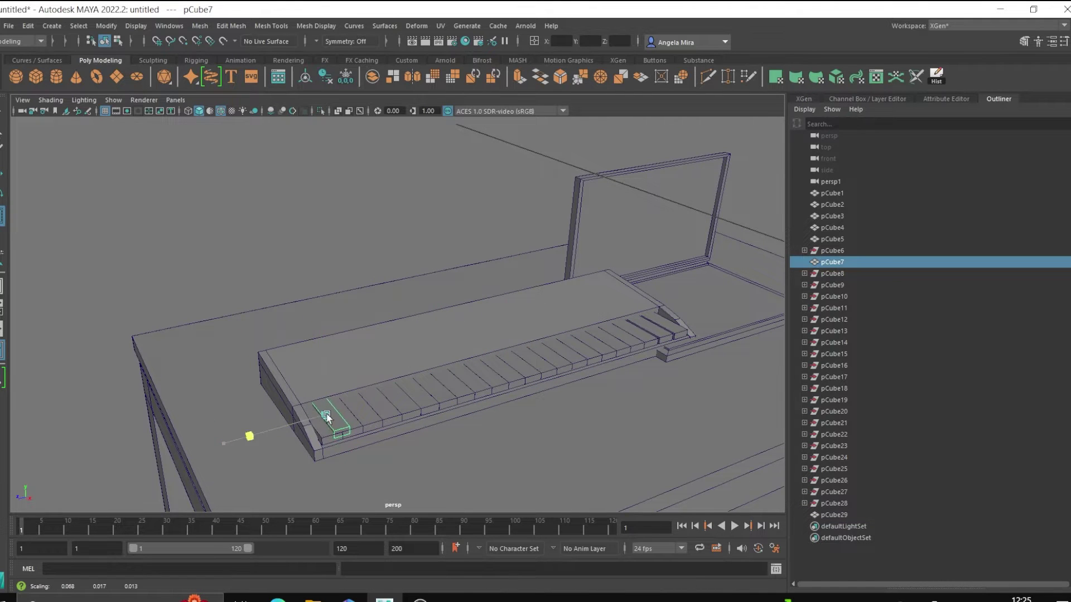
left_click_drag(251, 437, 363, 381, "alt")
scroll(285, 336, "up", 3)
mouse_move(271, 388)
left_mouse_down("shift")
mouse_move(301, 412)
mouse_move(382, 406)
left_mouse_up("shift")
left_click(305, 419)
- Group the black keys with Ctrl+G and Shift+D copies of the group along the keyboard
left_click_drag(257, 368, 413, 423, "shift")
key("ctrl+g")
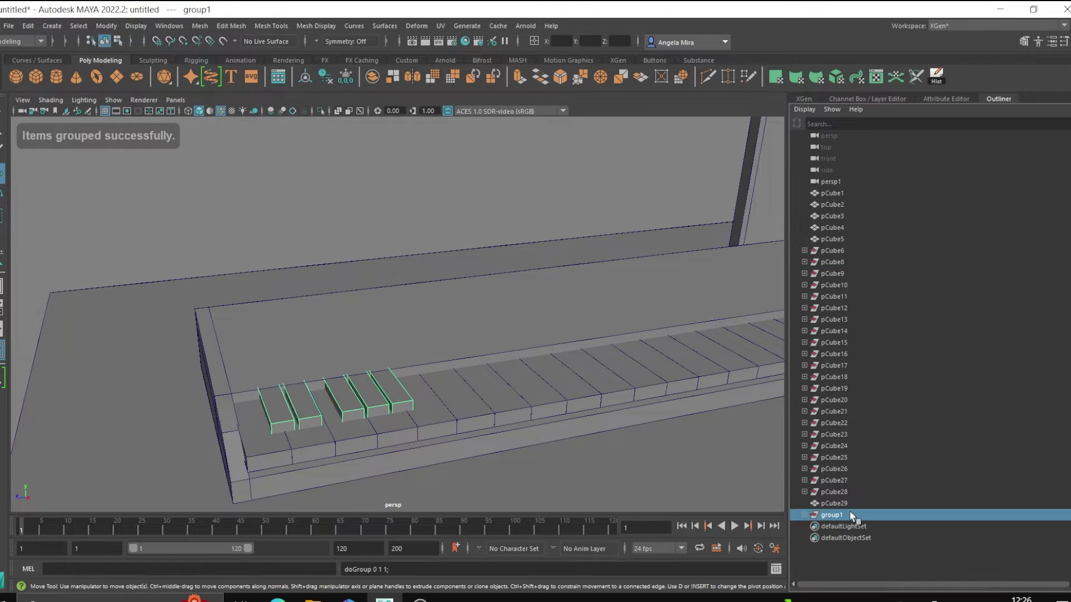
left_click(106, 26)
left_click(120, 106)
left_click_drag(301, 415, 456, 395)
scroll(456, 395, "down", 5)
key("shift+d")
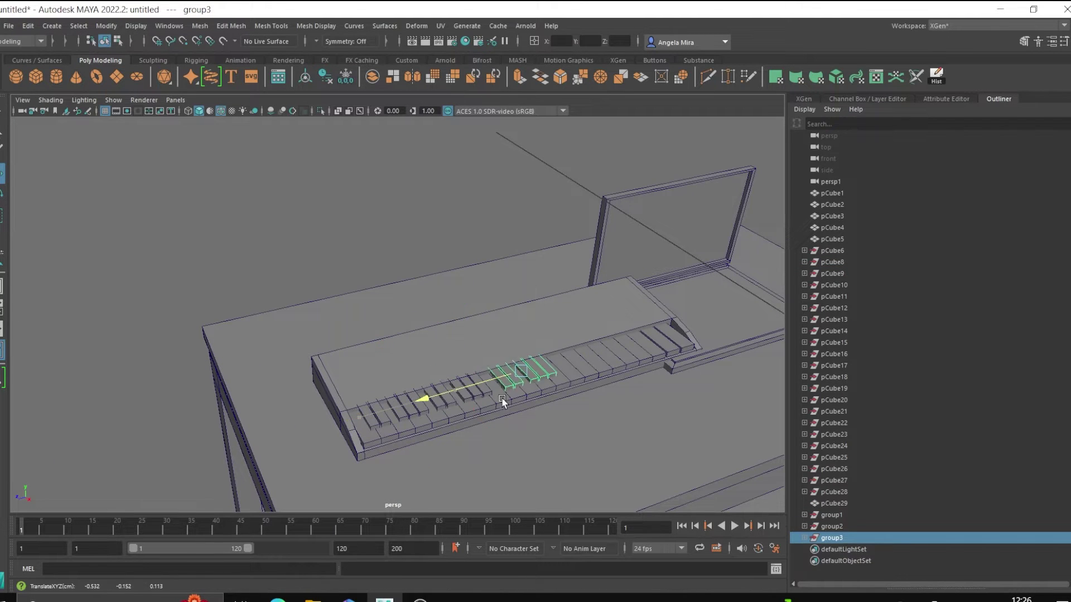
key("shift+d")
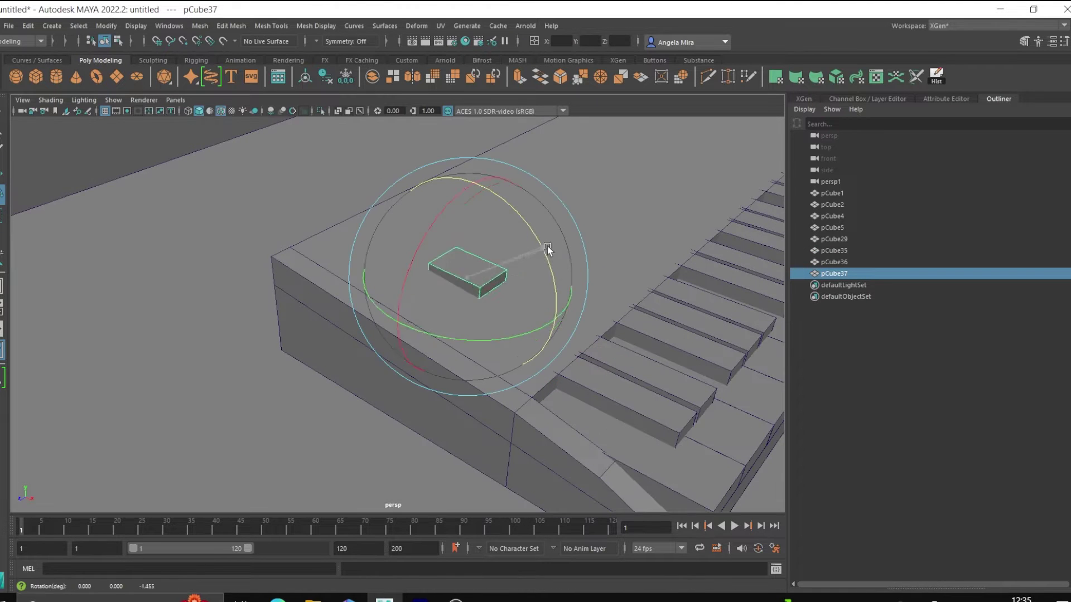
- Lay out a row of drum pads by offset-duplicating the pad with Shift+D
key("w")
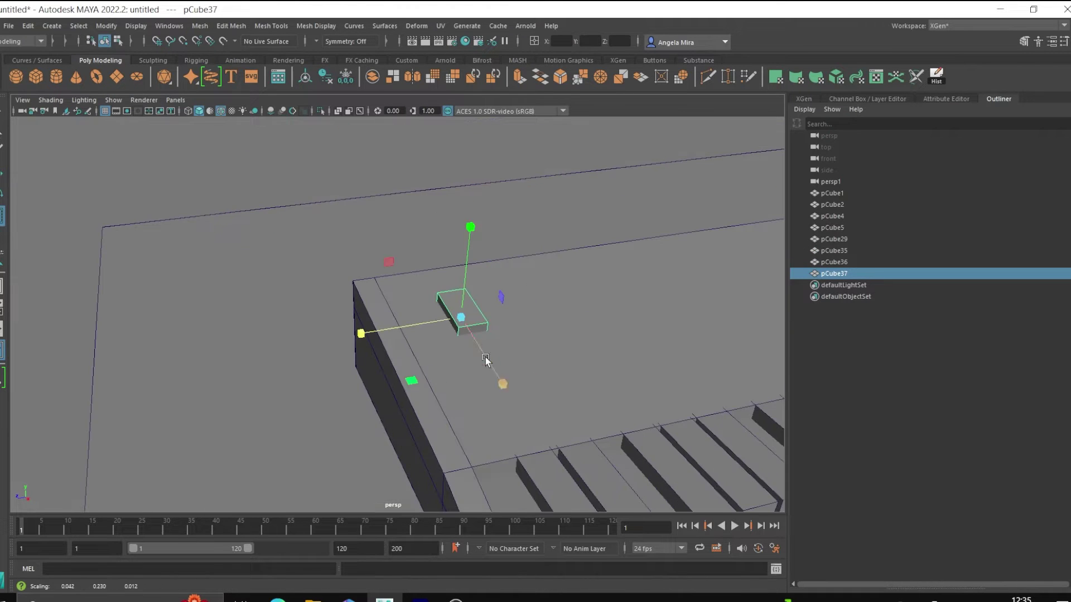
scroll(544, 339, "up", 3)
left_click_drag(436, 311, 446, 312)
key("shift+d")
key("shift+d")
key("shift+d")
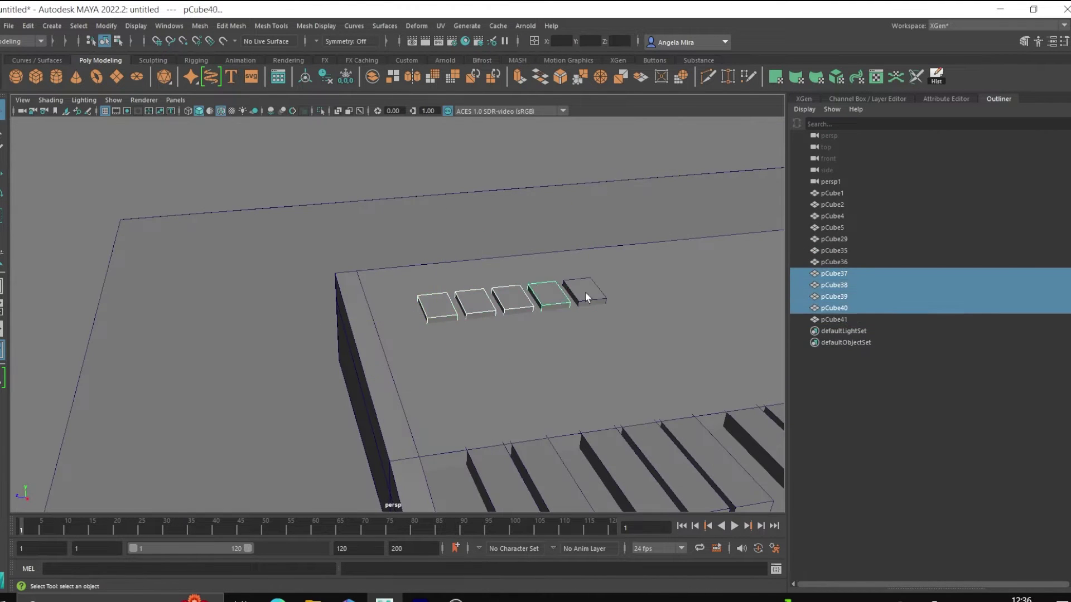
key("shift+d")
key("shift+d")
- Add a resized pad copy to the right of the pad row
key("ctrl+d")
mouse_move(587, 301)
left_mouse_down()
mouse_move(641, 296)
mouse_move(605, 451)
mouse_move(593, 381)
mouse_move(431, 330)
left_mouse_up()
key("ctrl+d")
scroll(557, 368, "down", 3)
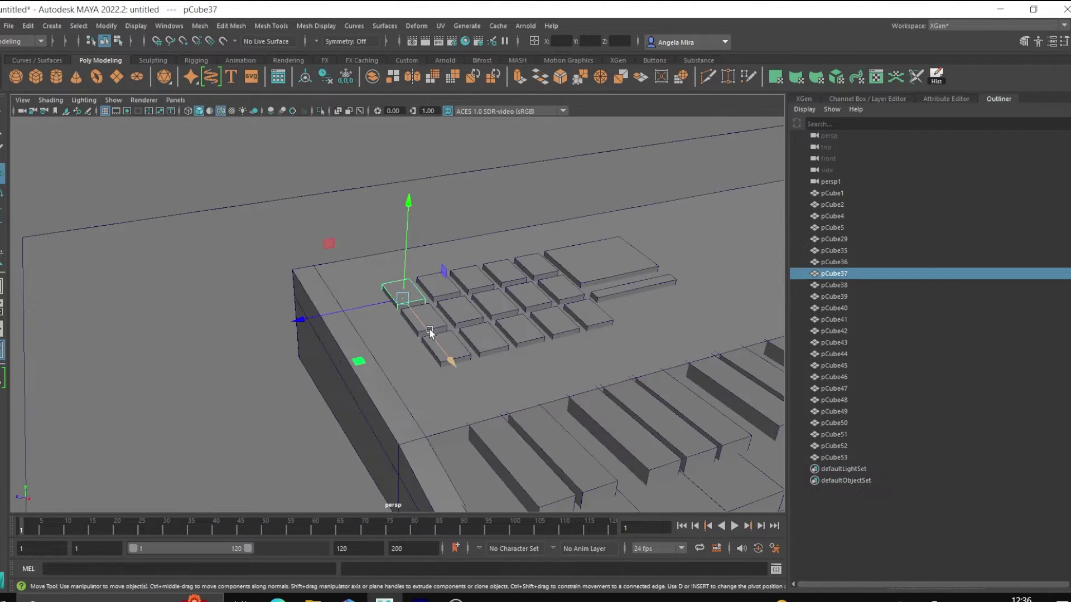
- Select all the drum pads and combine them into one object
key("q")
left_click(450, 291, "shift")
left_click(468, 360, "shift")
left_click(555, 335, "shift")
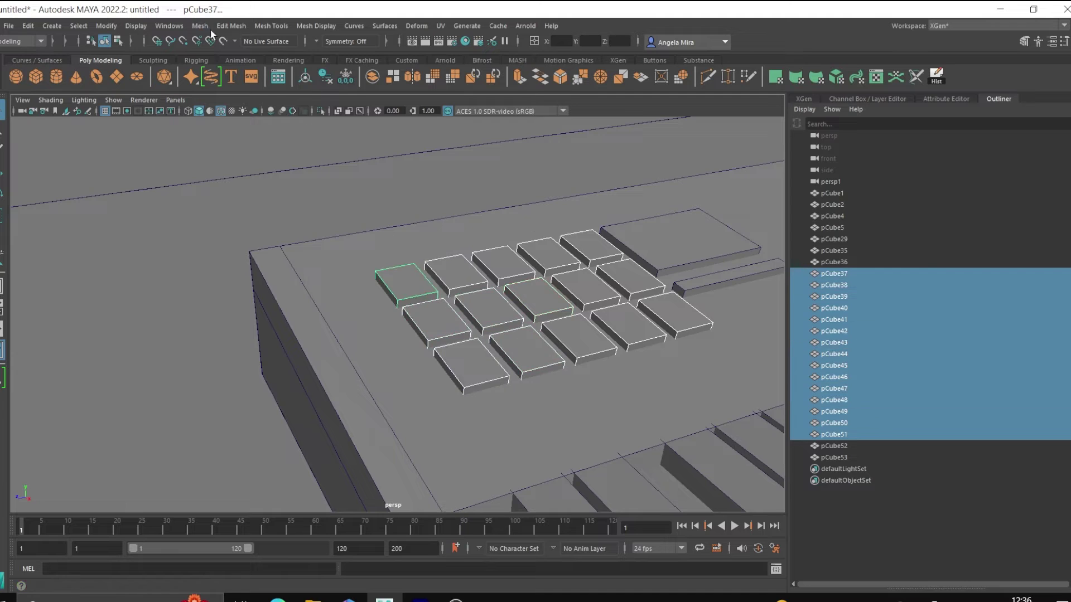
scroll(424, 307, "down", 3)
- Duplicate the combined pad grid twice, moving each copy further right, and copy a pad slab
key("ctrl+d")
mouse_move(424, 313)
left_mouse_down()
mouse_move(535, 318)
mouse_move(558, 335)
left_mouse_up()
key("ctrl+d")
mouse_move(558, 335)
left_mouse_down()
mouse_move(604, 353)
mouse_move(390, 324)
left_mouse_up()
left_click(335, 306)
key("ctrl+d")
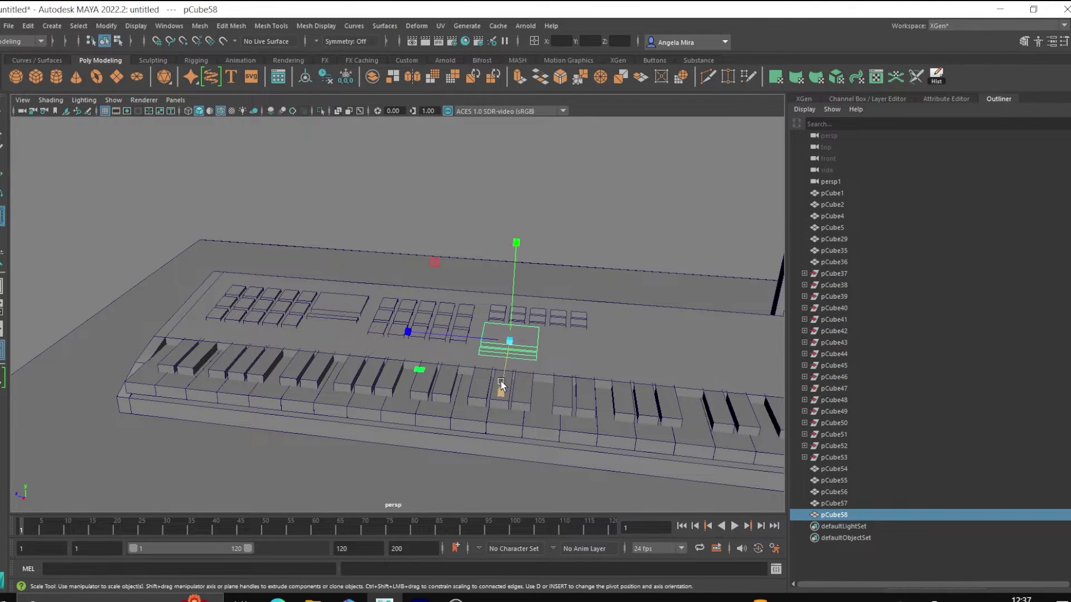
- Duplicate the keyboard's pad slabs twice more and shift the copies to the right
key("ctrl+d")
scroll(390, 312, "down", 3)
key("ctrl+d")
- Model a stand on the desk's left corner: thin base slab, inset extruded post, raised top plate
key("ctrl+d")
mouse_move(390, 323)
left_mouse_down()
mouse_move(524, 340)
mouse_move(318, 360)
left_mouse_up()
scroll(318, 360, "down", 3)
left_click(505, 335)
key("ctrl+d")
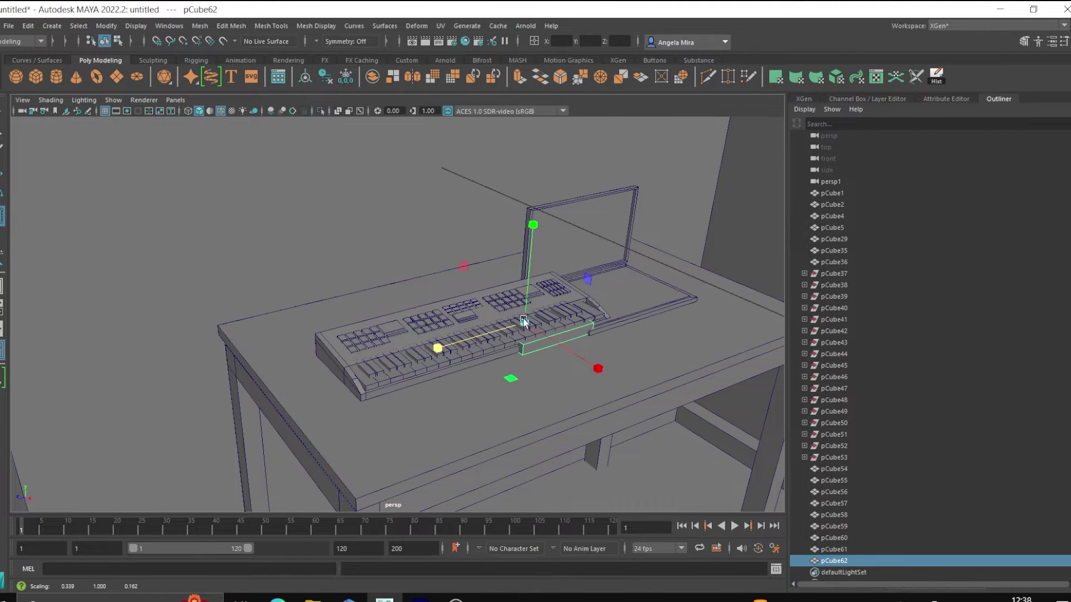
mouse_move(504, 335)
left_mouse_down("alt")
mouse_move(377, 399)
mouse_move(412, 409)
left_mouse_up("alt")
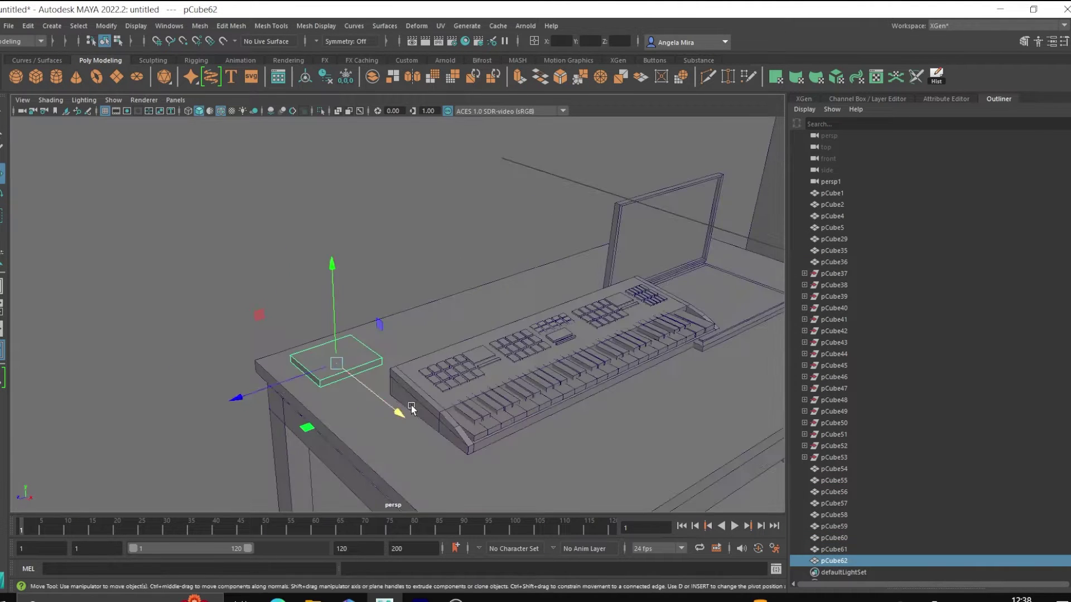
key("ctrl+e")
left_click_drag(367, 368, 308, 348)
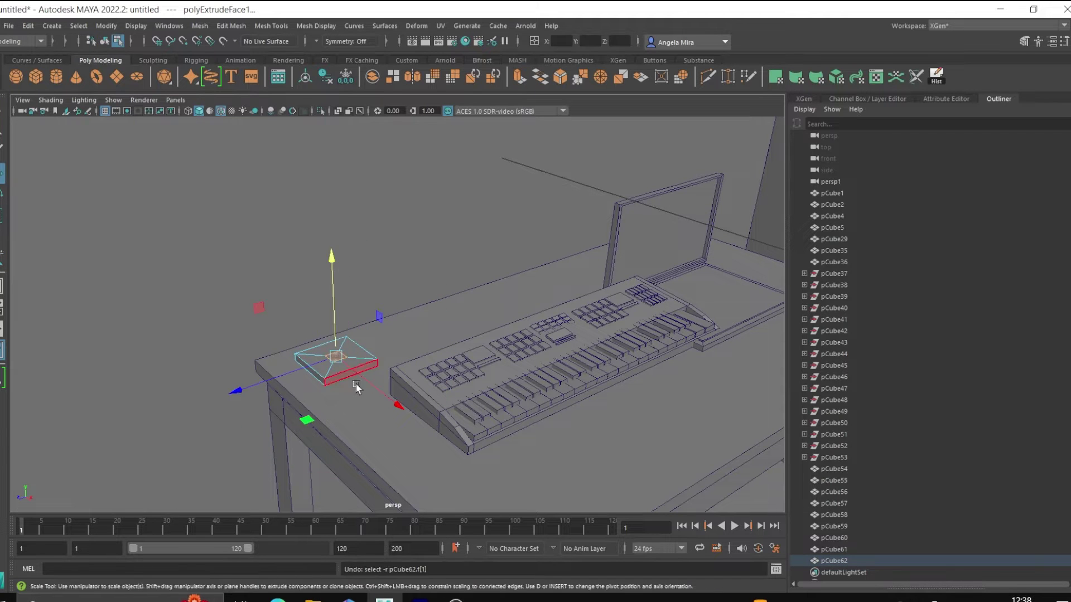
key("ctrl+e")
left_click_drag(349, 292, 385, 287)
key("w")
right_click_drag(352, 282, 346, 215, "alt")
- Create a new cube beside the stand and flatten it into a flat box
key("F8")
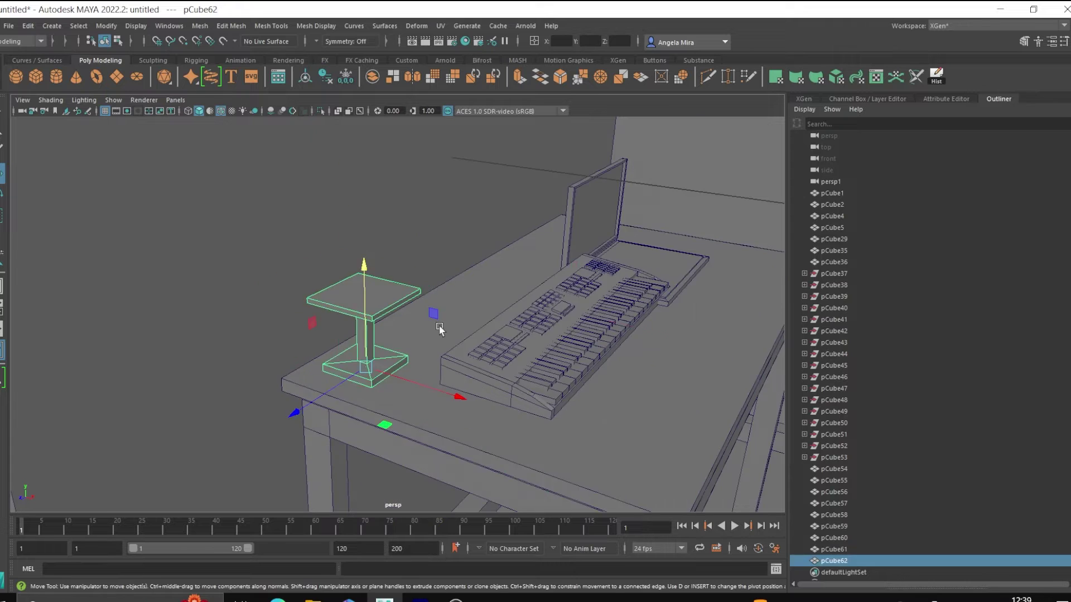
left_click(35, 77)
key("r")
left_click_drag(659, 253, 609, 245)
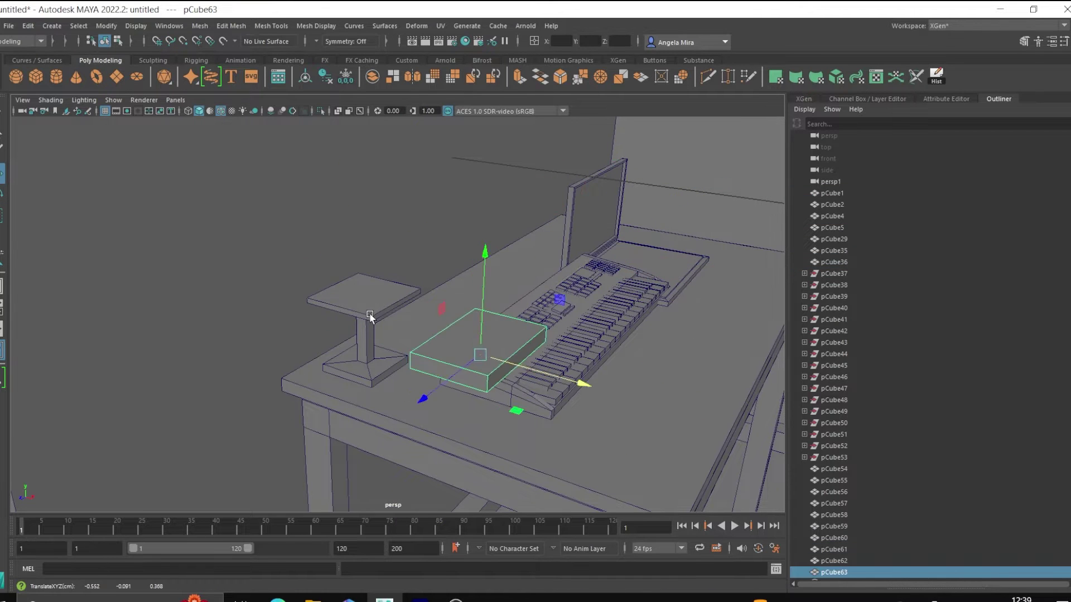
- Place the flat box onto the stand top and extrude it upward into a tall cabinet
mouse_move(480, 355)
left_mouse_down()
mouse_move(346, 310)
mouse_move(366, 178)
left_mouse_up()
key("ctrl+e")
scroll(367, 170, "up", 3)
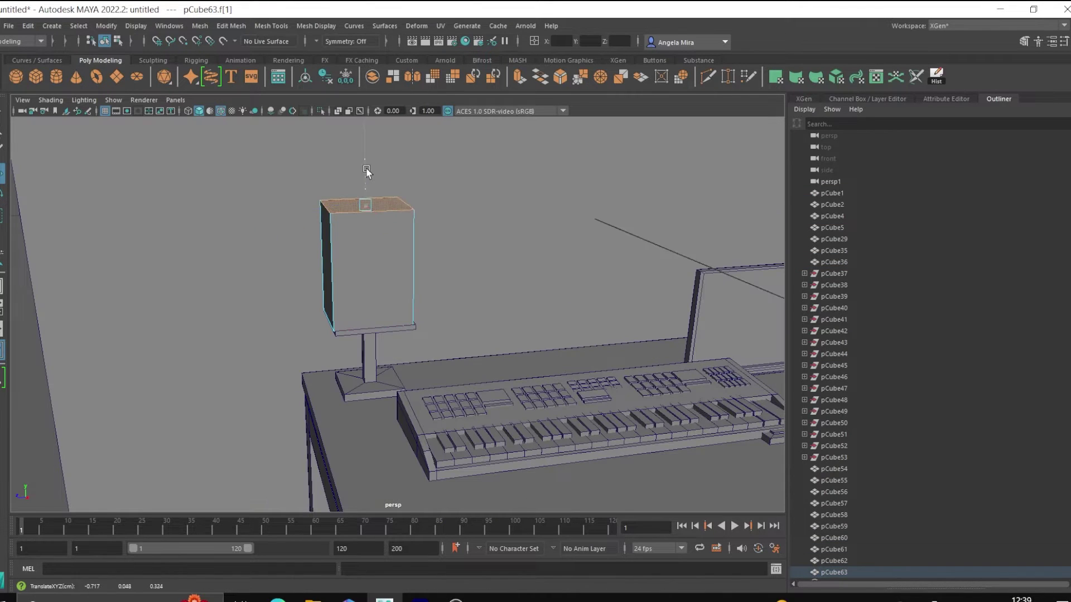
left_click_drag(318, 319, 460, 319, "alt")
- Bevel the cabinet's top edges with two segments
key("F11")
left_click(395, 200)
key("w")
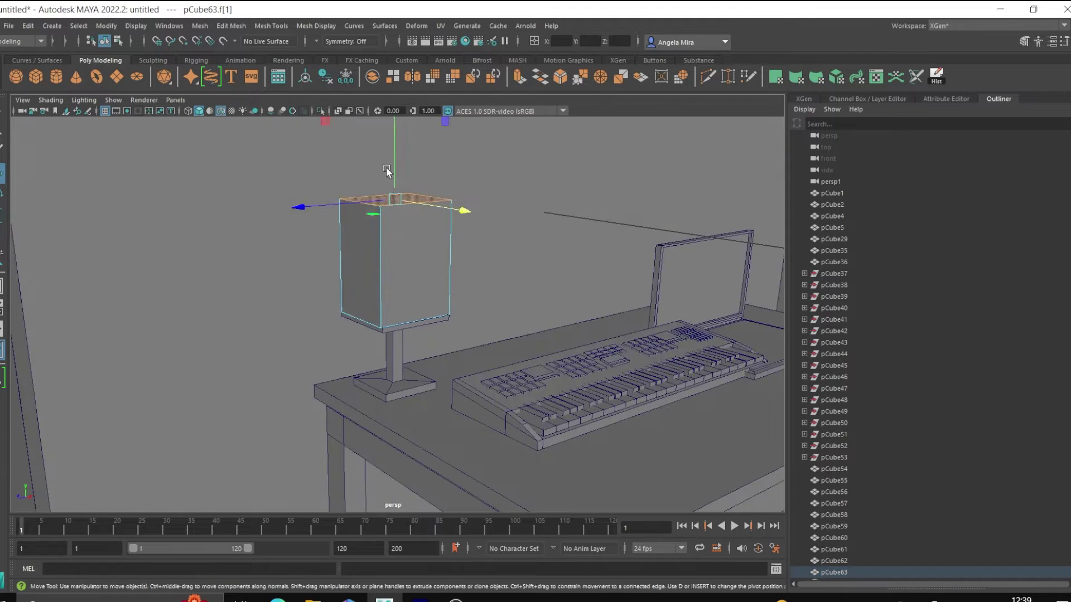
mouse_move(410, 281)
right_mouse_down()
mouse_move(357, 231)
mouse_move(418, 277)
right_mouse_up()
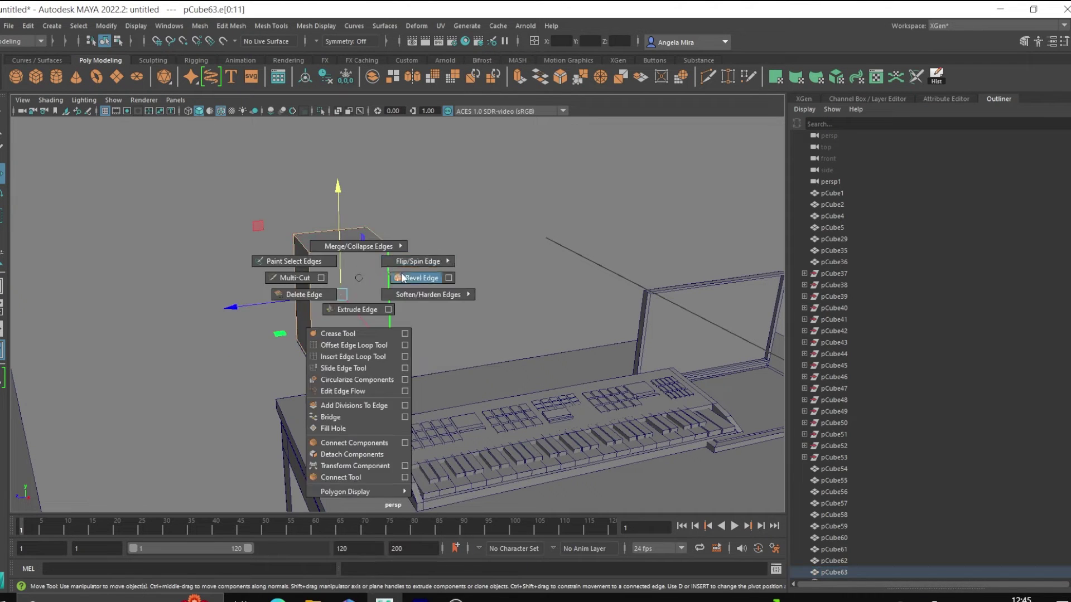
left_click(111, 140)
- Push the upper front face inward into a recess and select the lower front face
right_click(356, 262)
left_click(357, 295)
scroll(335, 279, "up", 2)
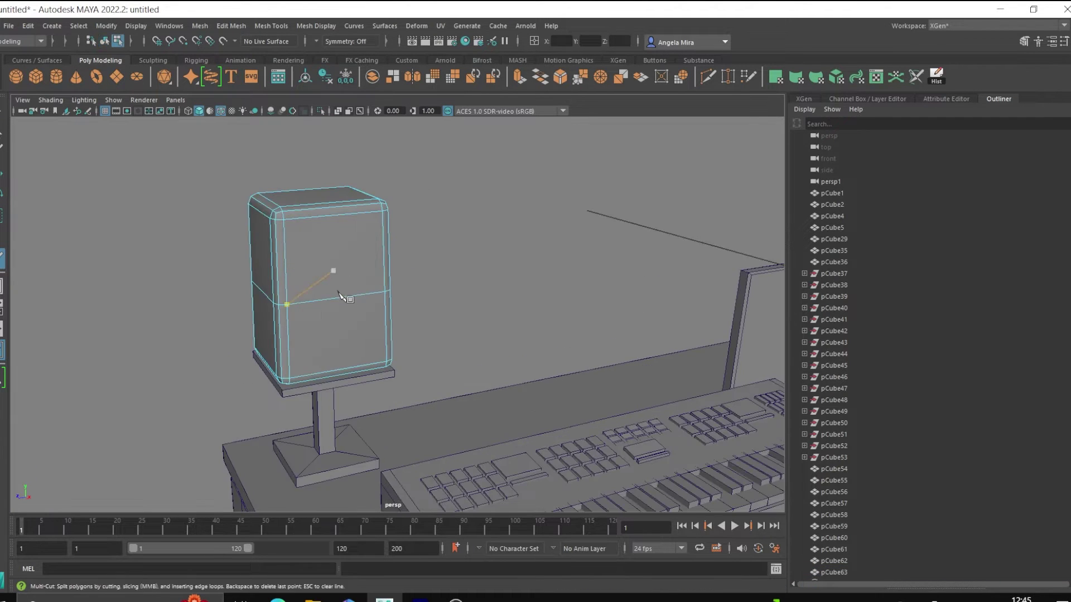
left_click(334, 256)
left_click_drag(317, 262, 320, 273)
left_click(335, 334)
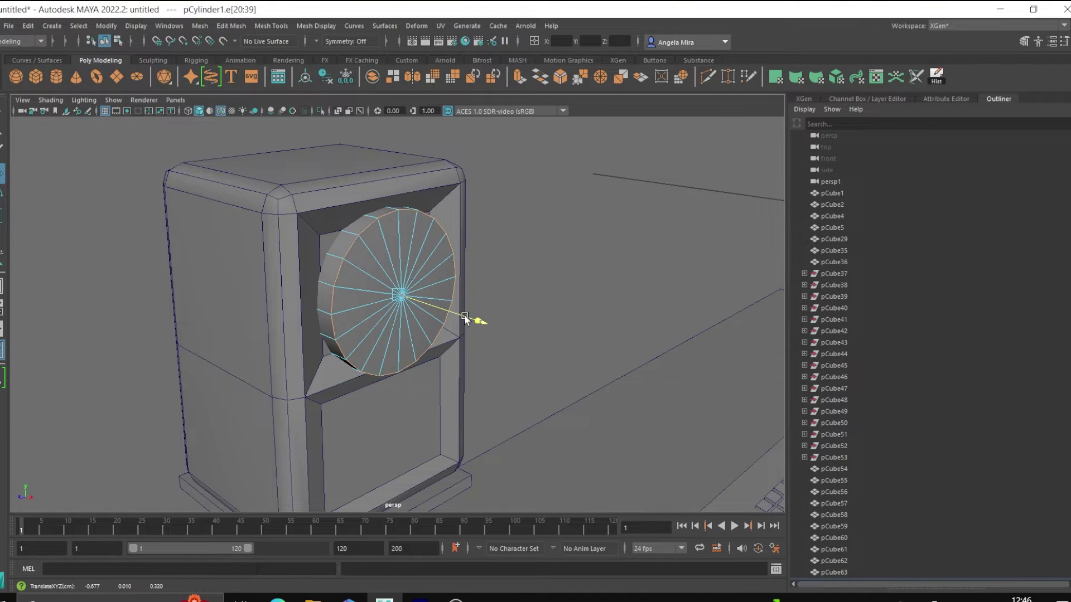
- Isolate the speaker cylinder, extrude its center faces into a cone, then show the scene again
right_click_drag(393, 240, 353, 248, "shift")
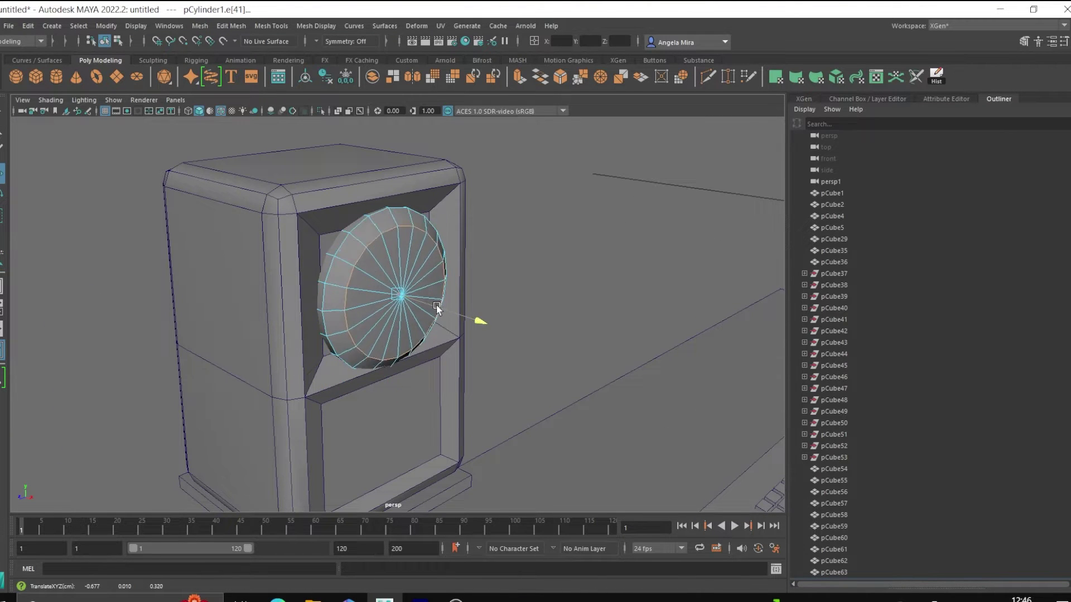
left_click(321, 111)
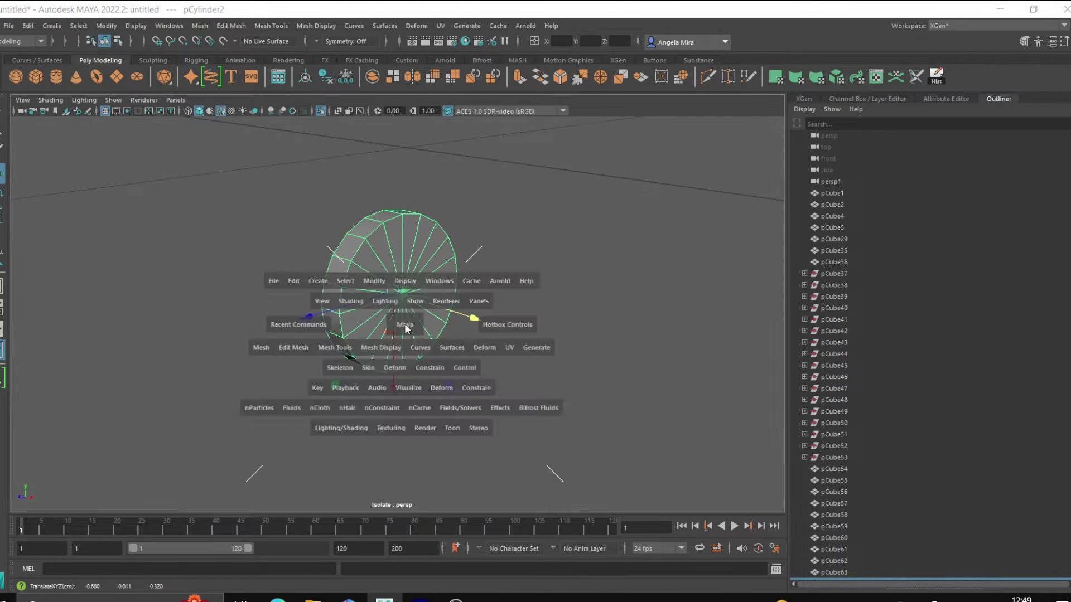
left_click_drag(390, 245, 391, 264)
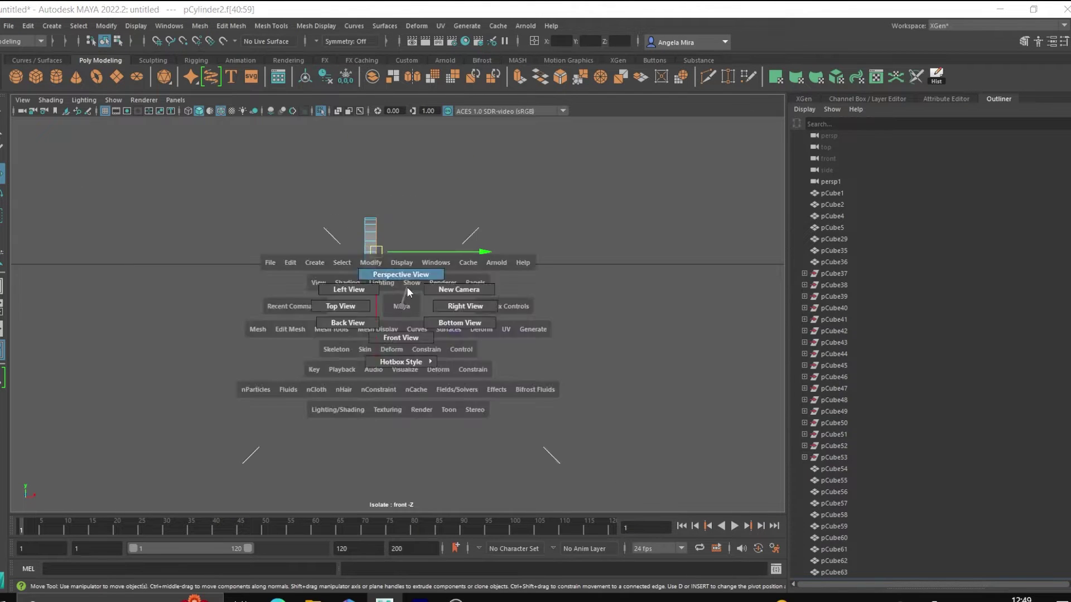
left_click_drag(413, 323, 397, 283)
key("ctrl+e")
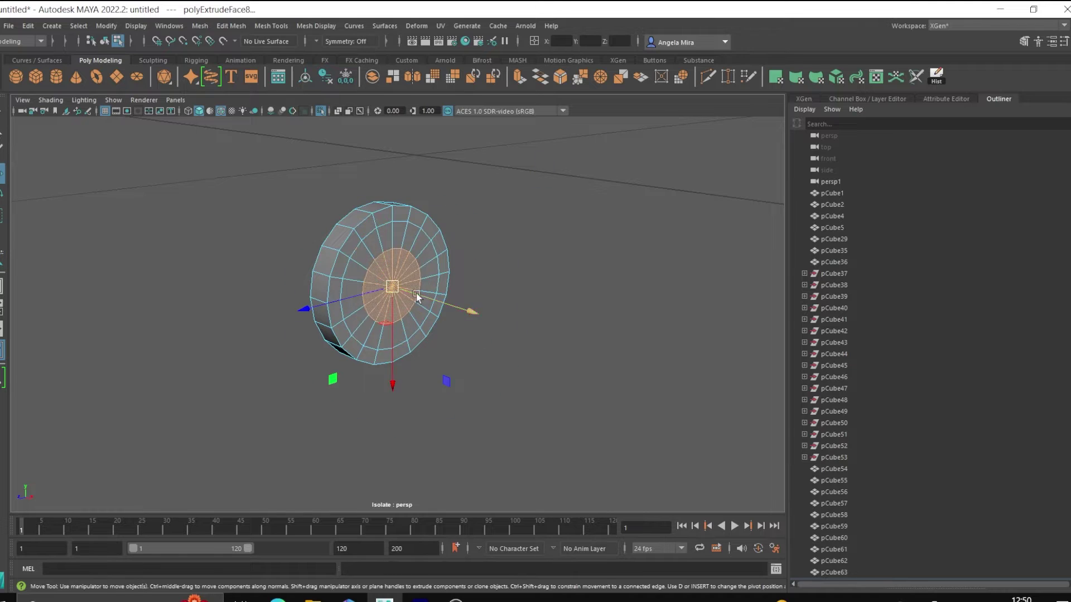
key("F8")
key("ctrl+1")
- Copy the cone into the cabinet's lower opening and create a new cube beside the desk
key("r")
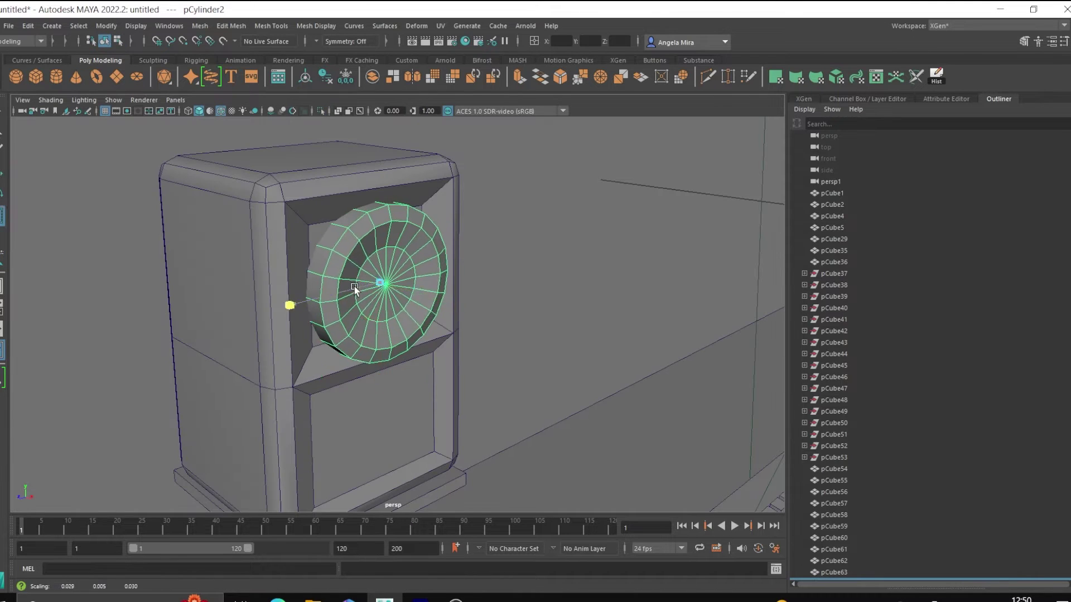
left_click_drag(355, 288, 242, 252, "alt")
key("ctrl+d")
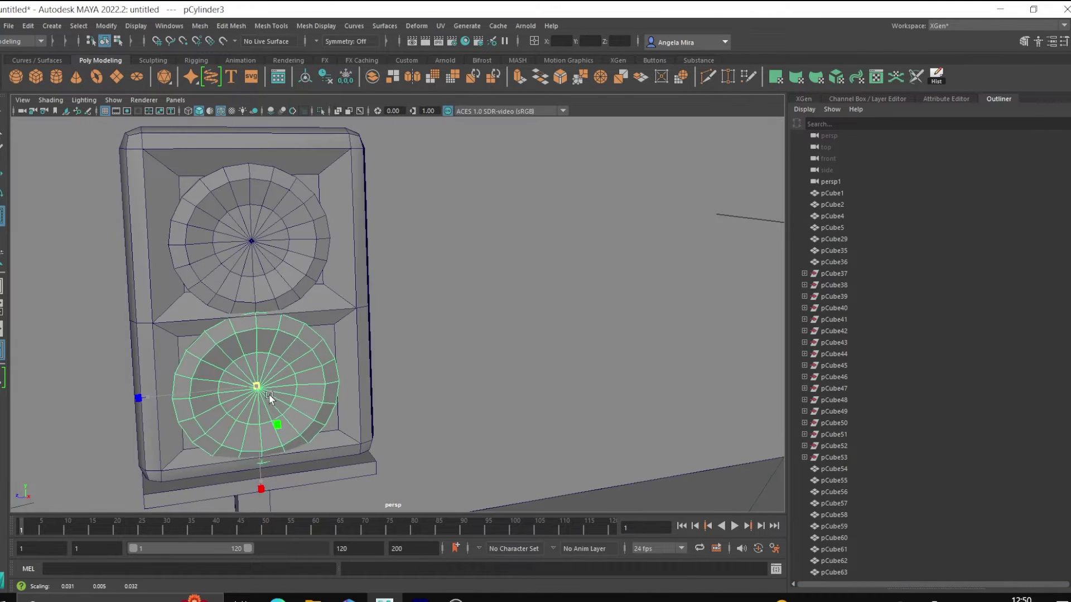
scroll(544, 353, "down", 5)
left_click(550, 354)
- Move the new slab beside the desk, make it thicker and narrower, bevel it, and copy it rightward
key("w")
left_click_drag(550, 354, 542, 286, "alt")
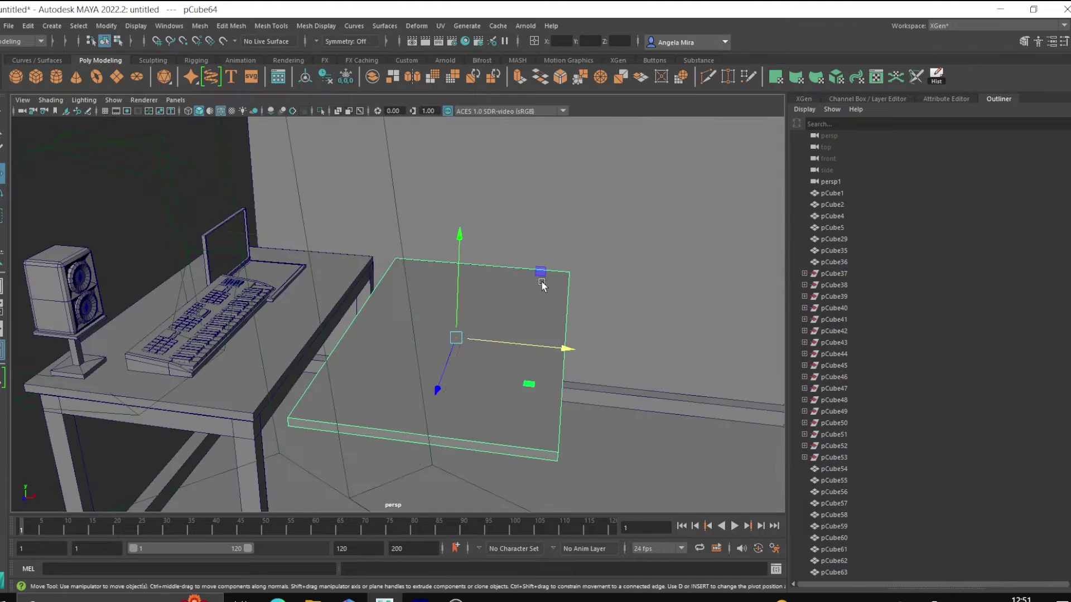
key("r")
left_click_drag(531, 356, 607, 349)
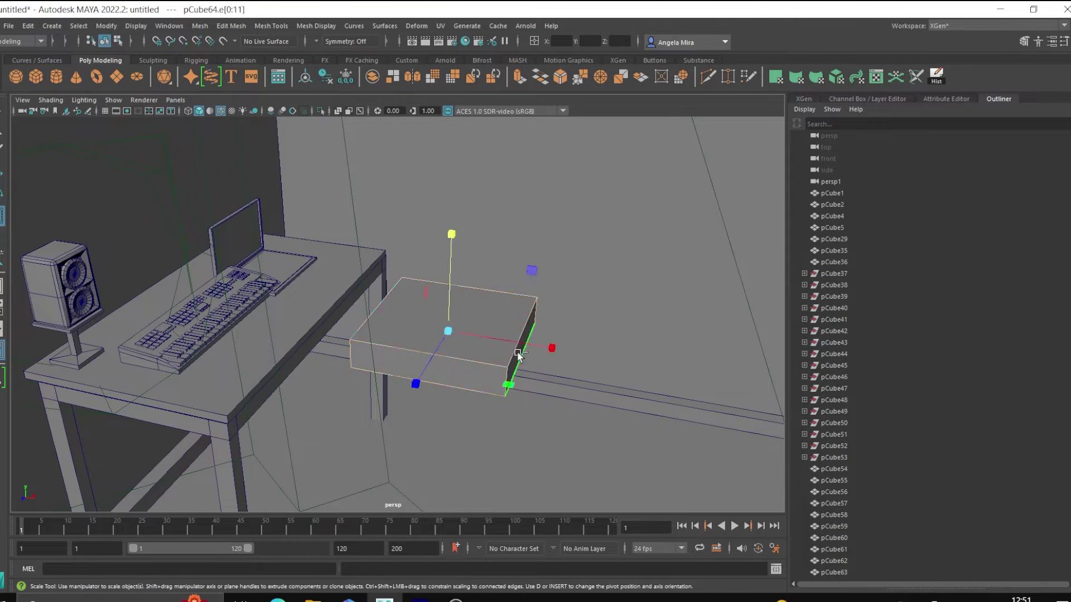
key("ctrl+b")
key("ctrl+d")
left_click_drag(426, 307, 677, 433)
- Add a second bevel to the seat cushion and scale it in an isolated front view
left_click(446, 324)
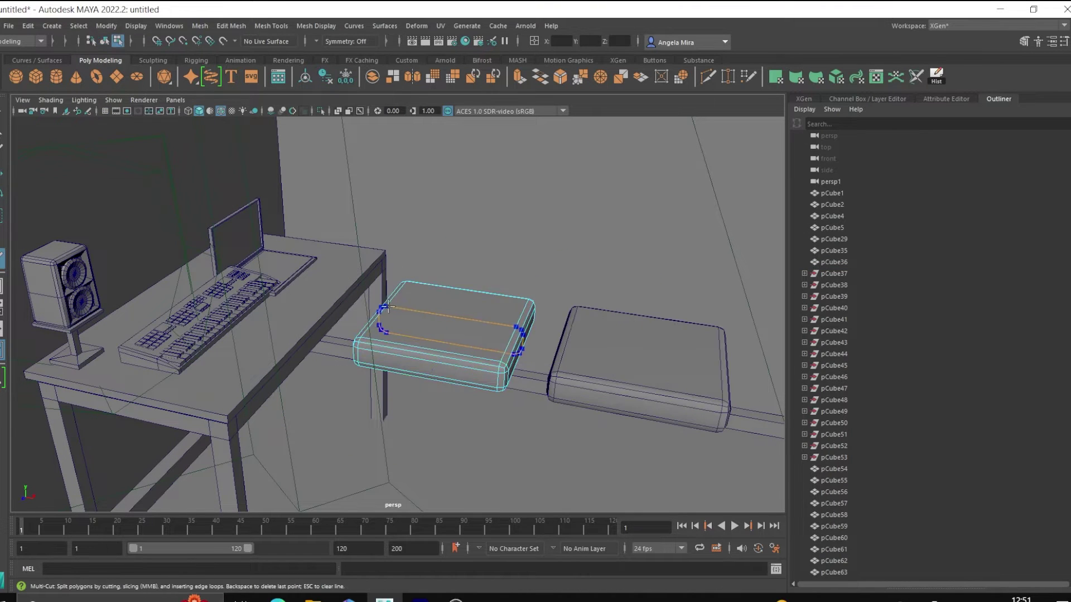
mouse_move(447, 324)
left_mouse_down("alt")
mouse_move(478, 375)
mouse_move(456, 350)
mouse_move(522, 355)
left_mouse_up("alt")
key("ctrl+b")
key("F8")
key("f")
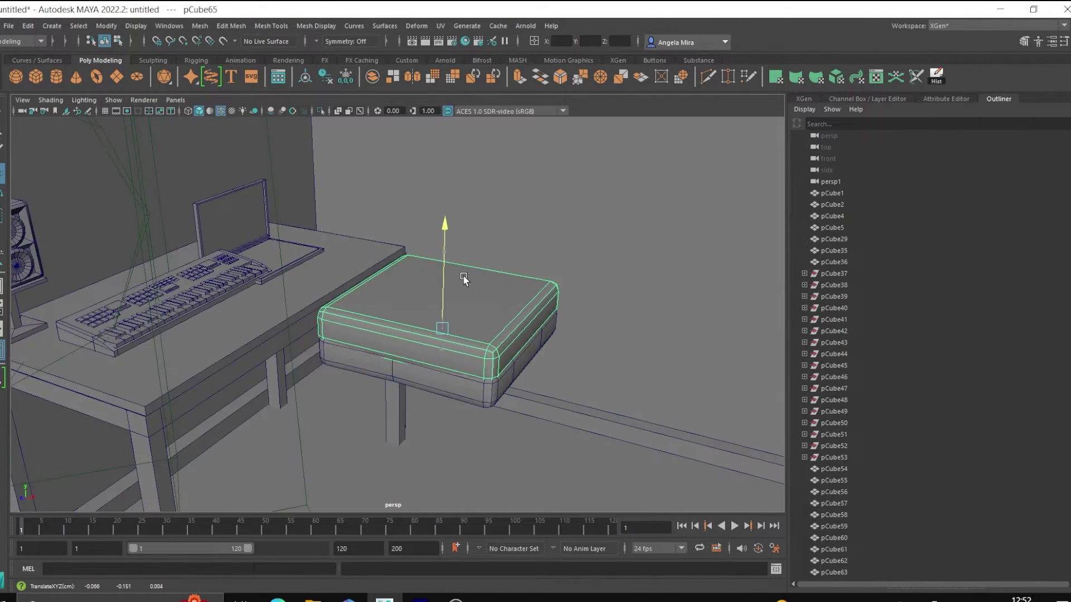
key("ctrl+1")
key("r")
key("space")
left_click_drag(513, 347, 513, 352)
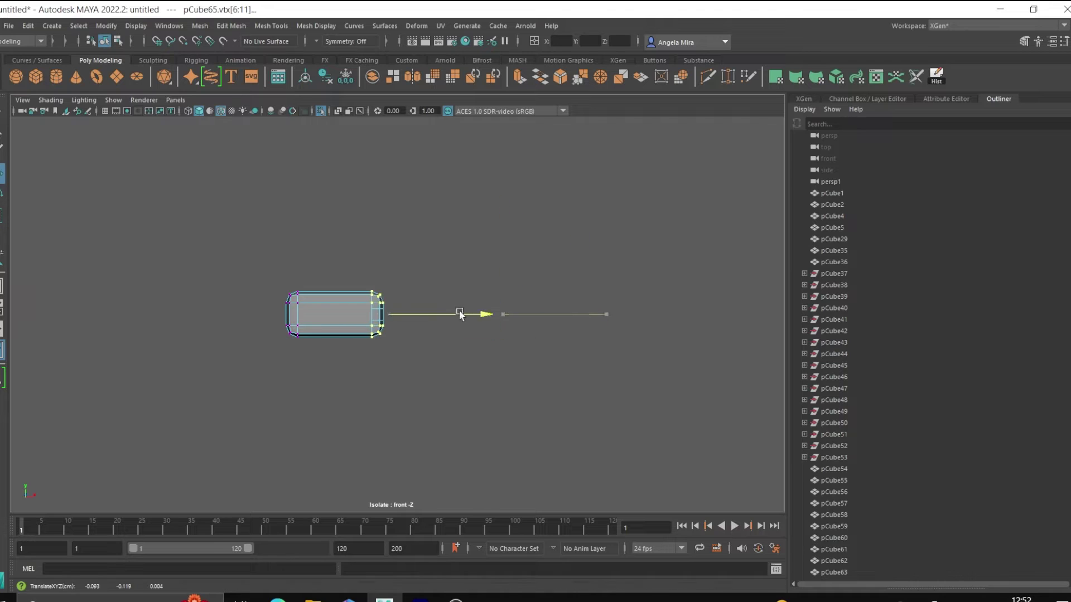
key("ctrl+1")
key("F8")
key("r")
- Raise the copied block's upper vertices in front view into a tall backrest on the seat
left_click_drag(449, 349, 622, 354, "alt")
scroll(572, 369, "up", 3)
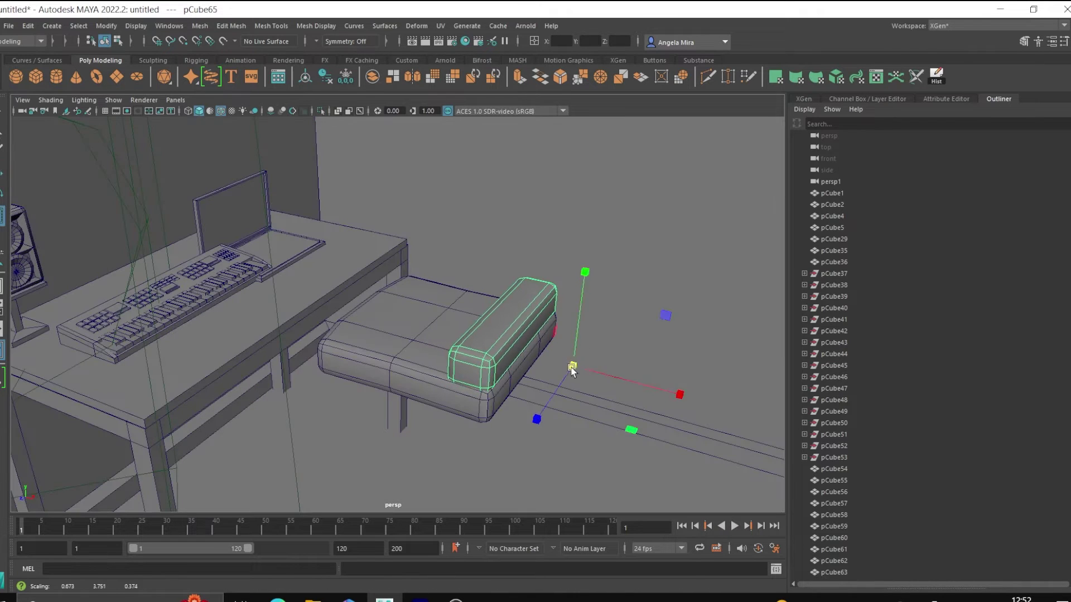
key("w")
scroll(621, 383, "down", 3)
key("space")
left_click_drag(491, 313, 491, 321)
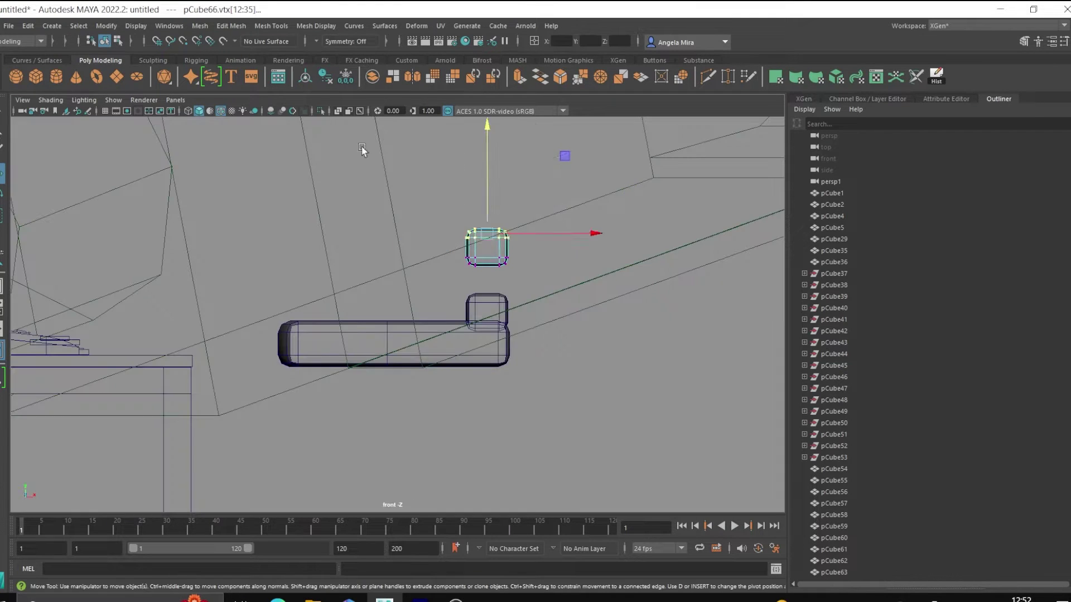
scroll(428, 337, "down", 4)
scroll(428, 337, "up", 3)
key("F8")
- Insert an edge loop across the backrest, raise it, and taper the backrest's top inward
right_click_drag(412, 371, 373, 304, "shift")
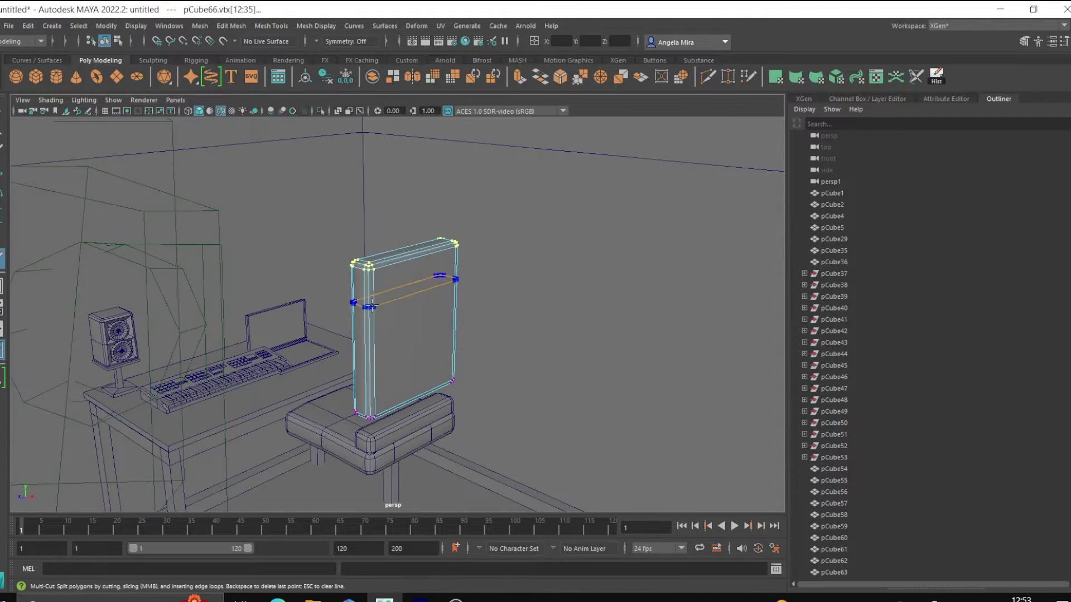
mouse_move(473, 276)
left_mouse_down()
mouse_move(450, 316)
mouse_move(366, 384)
left_mouse_up()
left_click(306, 350, "ctrl")
key("w")
mouse_move(312, 349)
left_mouse_down("alt")
mouse_move(378, 393)
mouse_move(449, 312)
left_mouse_up("alt")
double_click(340, 283)
left_click_drag(351, 251, 360, 235)
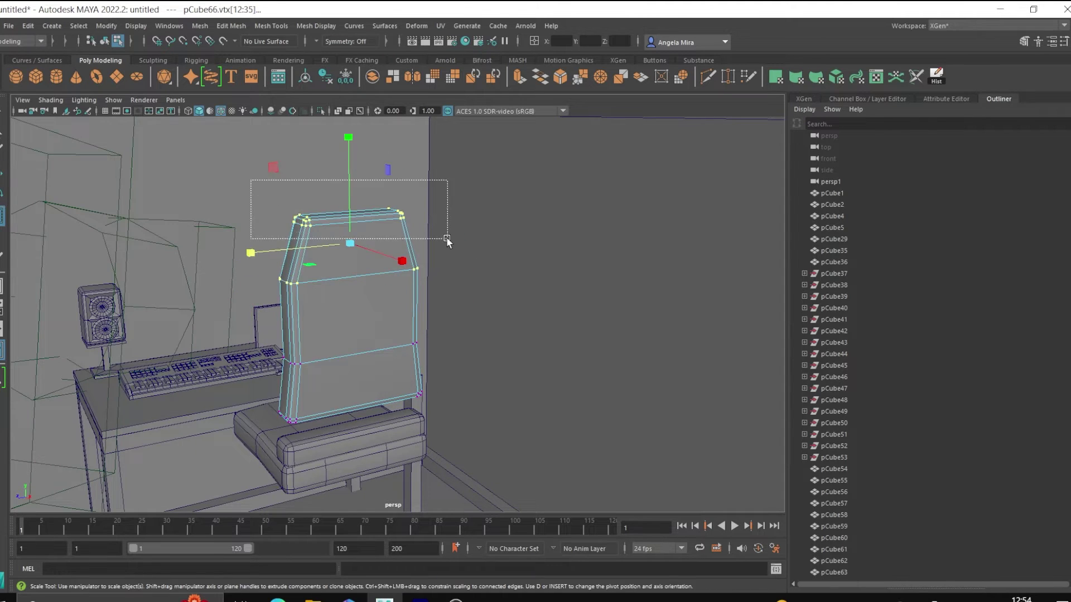
left_click_drag(448, 239, 446, 239)
right_click_drag(397, 279, 426, 278)
mouse_move(426, 277)
left_mouse_down("alt")
mouse_move(460, 322)
mouse_move(549, 272)
left_mouse_up("alt")
- Position and rotate the armrest piece beside the chair seat
key("e")
mouse_move(390, 279)
left_mouse_down("alt")
mouse_move(594, 260)
mouse_move(494, 253)
mouse_move(431, 380)
left_mouse_up("alt")
key("w")
left_click(493, 351)
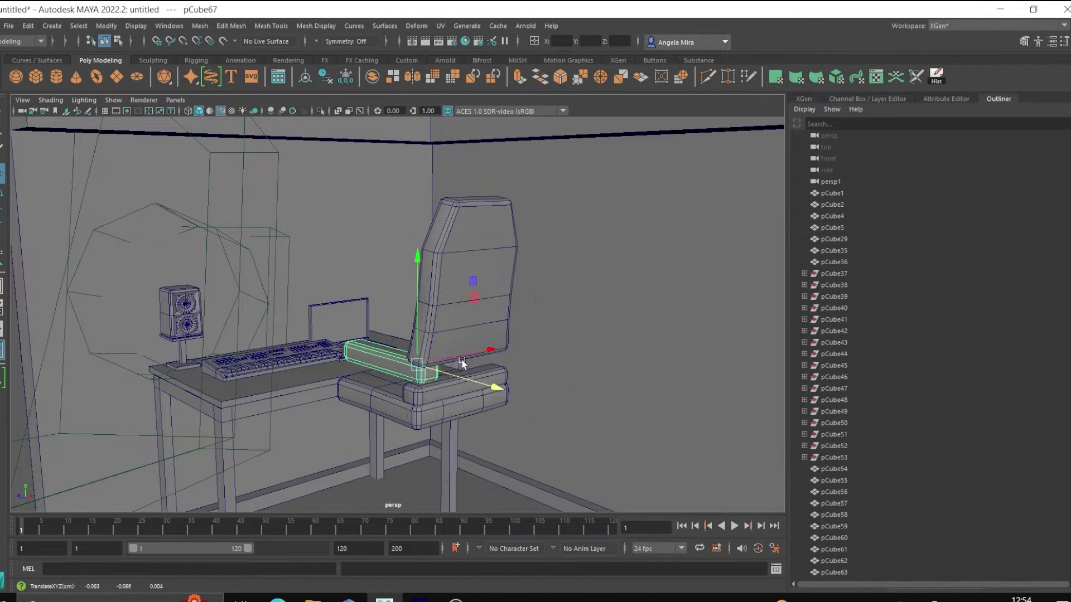
key("e")
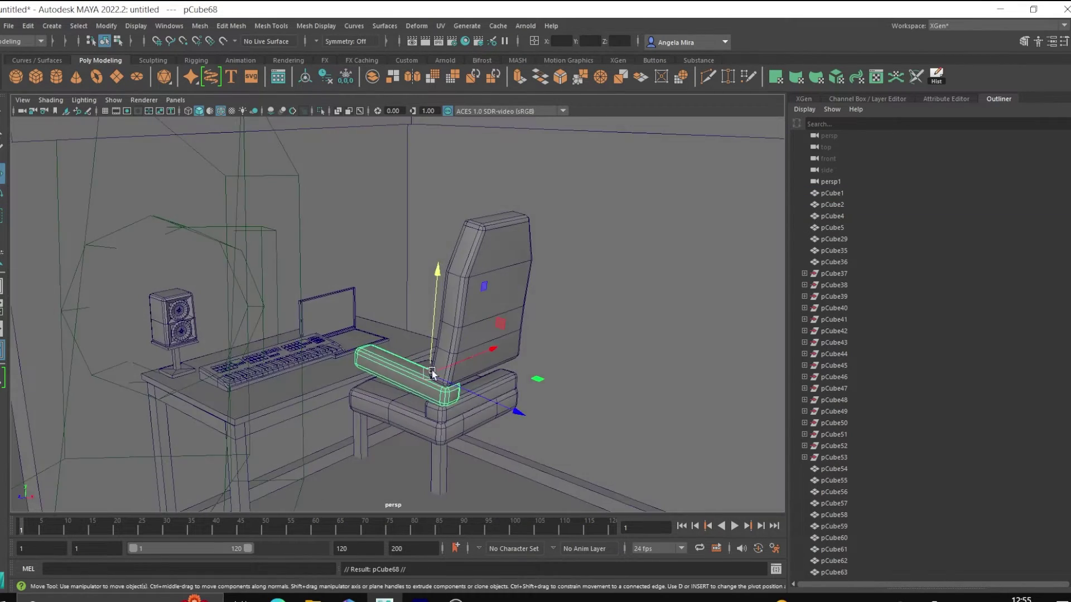
- Extrude and inset two backrest front faces into a recessed panel, then group the chair parts as group1
mouse_move(463, 378)
left_mouse_down("alt")
mouse_move(424, 268)
mouse_move(457, 239)
mouse_move(390, 268)
mouse_move(357, 234)
left_mouse_up("alt")
left_click(457, 240)
scroll(411, 276, "up", 3)
key("ctrl+e")
left_click_drag(391, 224, 362, 212)
mouse_move(486, 179)
left_mouse_down("alt")
mouse_move(468, 268)
mouse_move(480, 278)
mouse_move(524, 410)
mouse_move(481, 384)
mouse_move(393, 377)
left_mouse_up("alt")
scroll(480, 277, "down", 5)
key("ctrl+g")
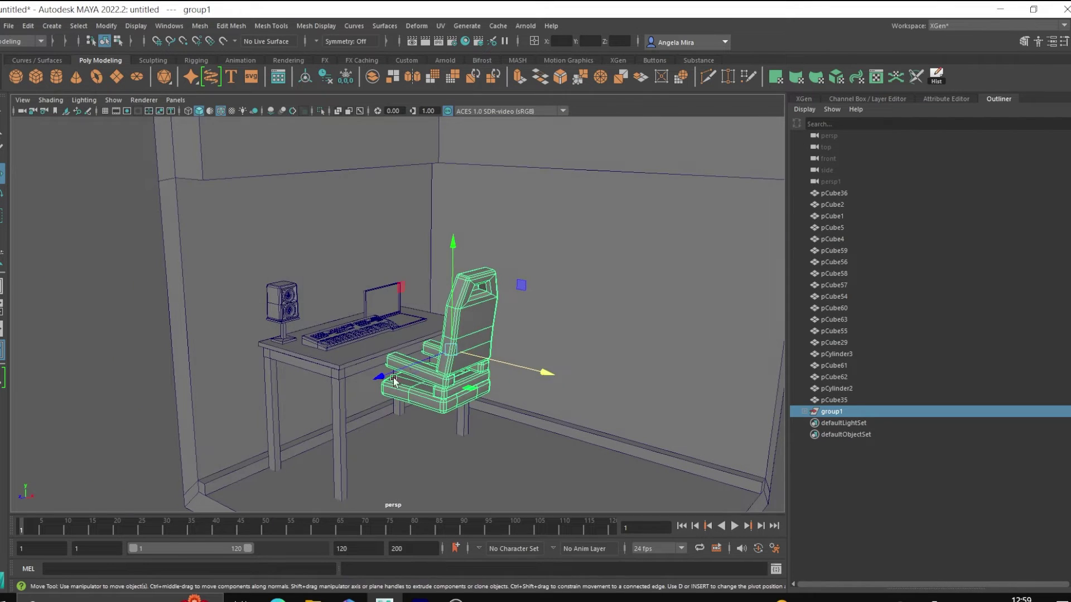
- Add a cube under the seat and pull its top face up into a central post
key("ctrl+z")
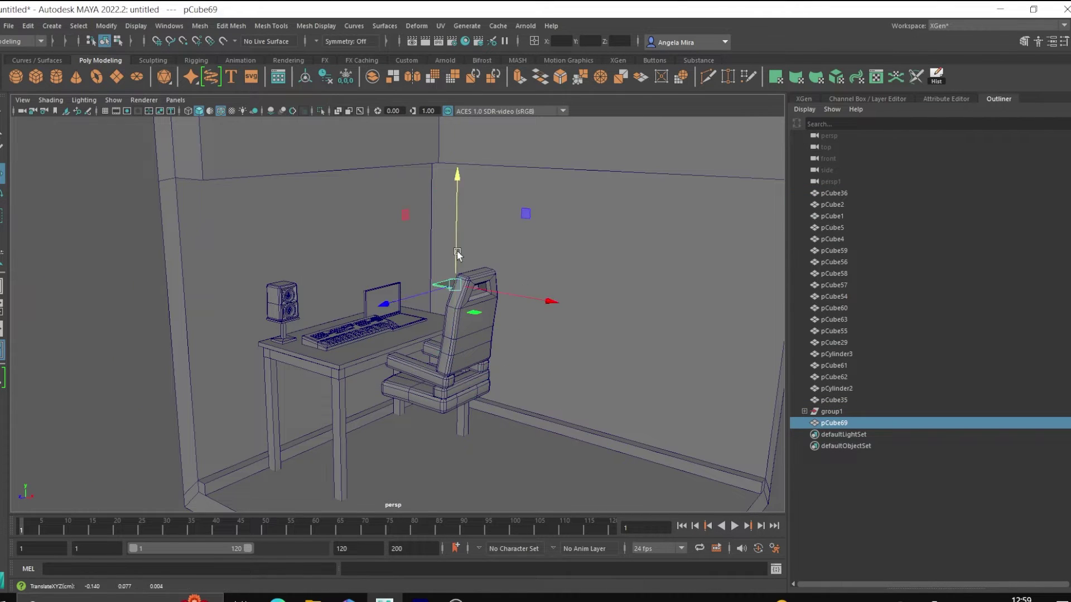
key("F11")
scroll(446, 391, "up", 3)
left_click(482, 421)
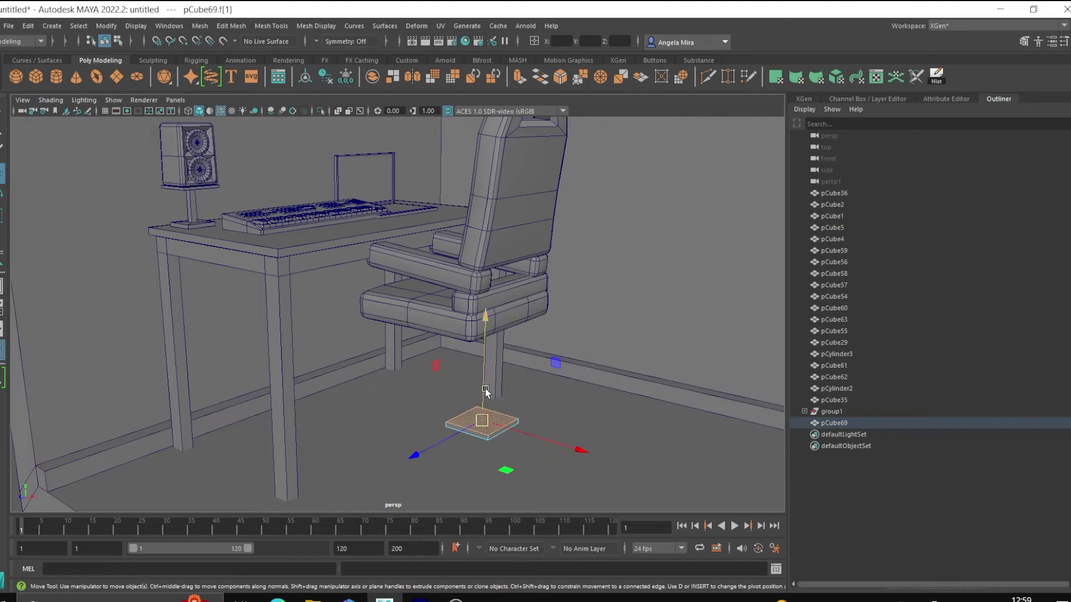
key("F11")
left_click(483, 401)
key("w")
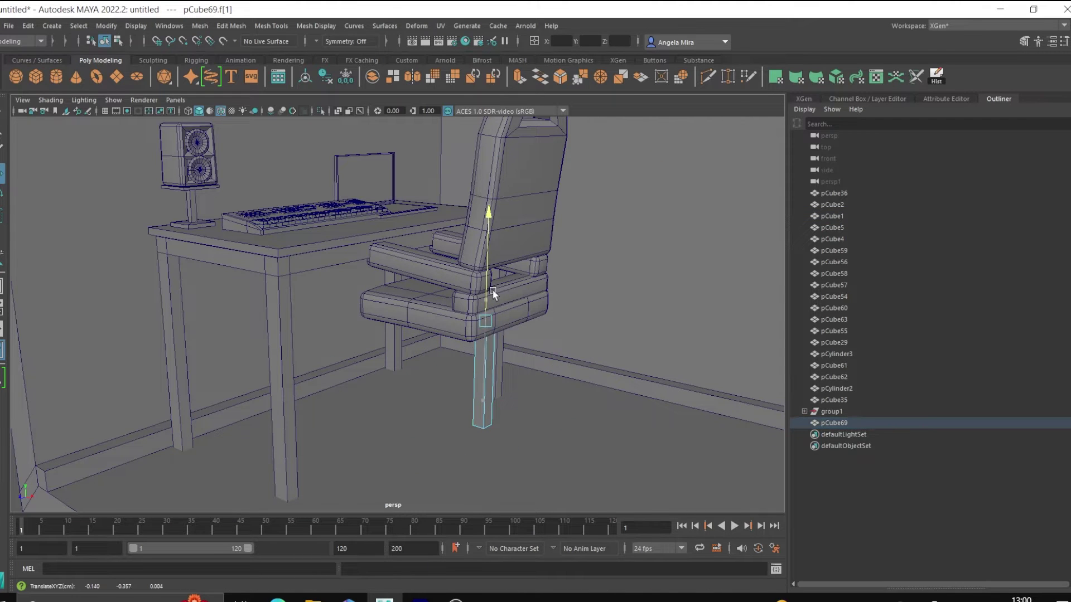
key("F8")
left_click_drag(493, 294, 537, 318, "alt")
- Bevel the post's vertical edges, then duplicate the post and tilt the copy slightly
key("r")
left_click_drag(507, 416, 485, 441, "alt")
right_click_drag(469, 321, 472, 396)
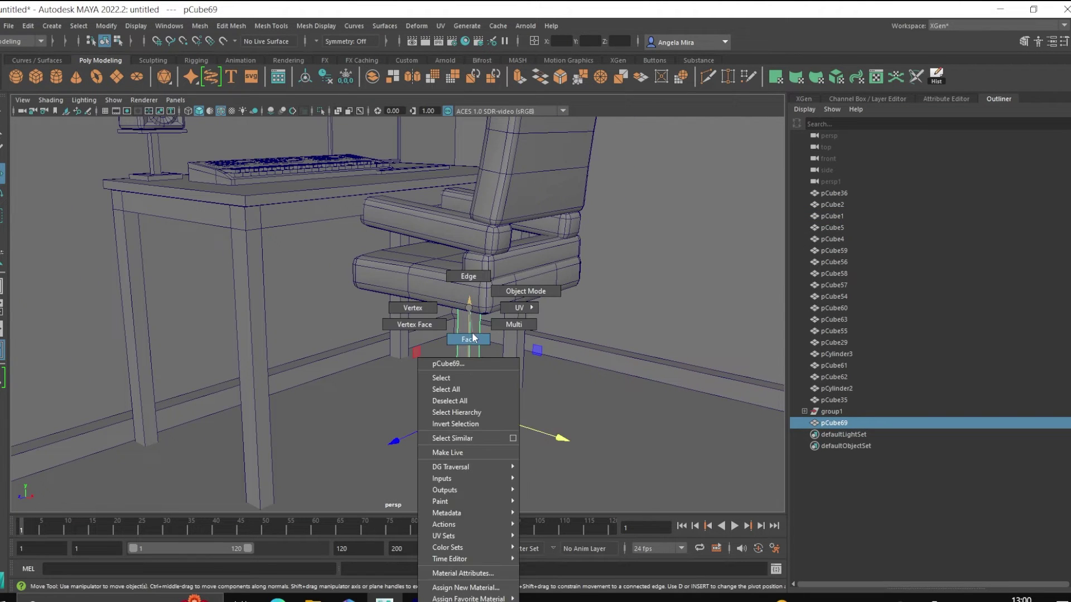
left_click_drag(512, 489, 512, 490)
right_click_drag(480, 391, 530, 384, "shift")
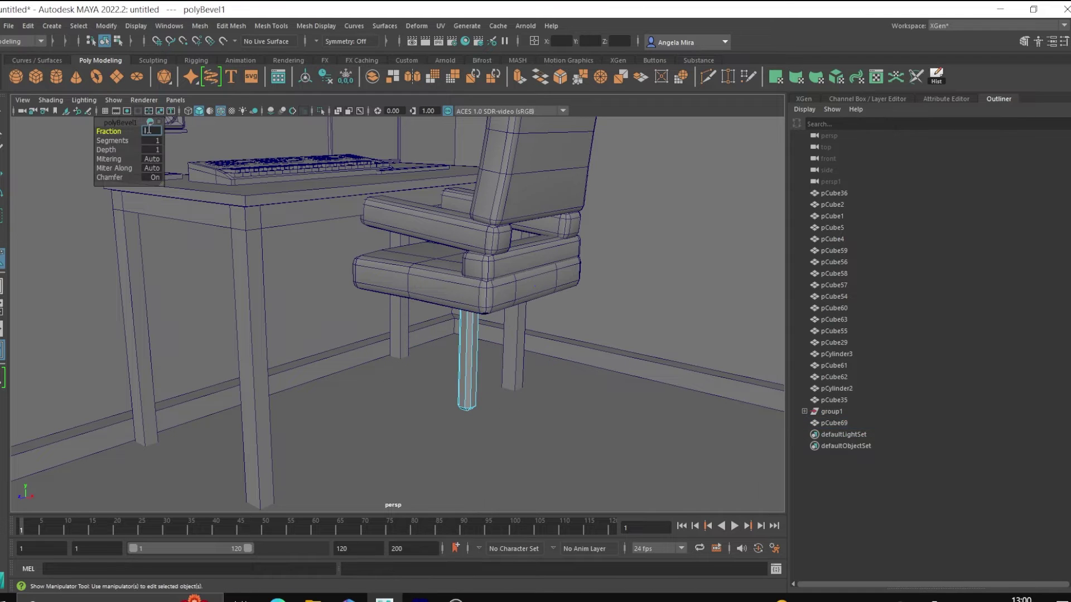
key("ctrl+d")
key("w")
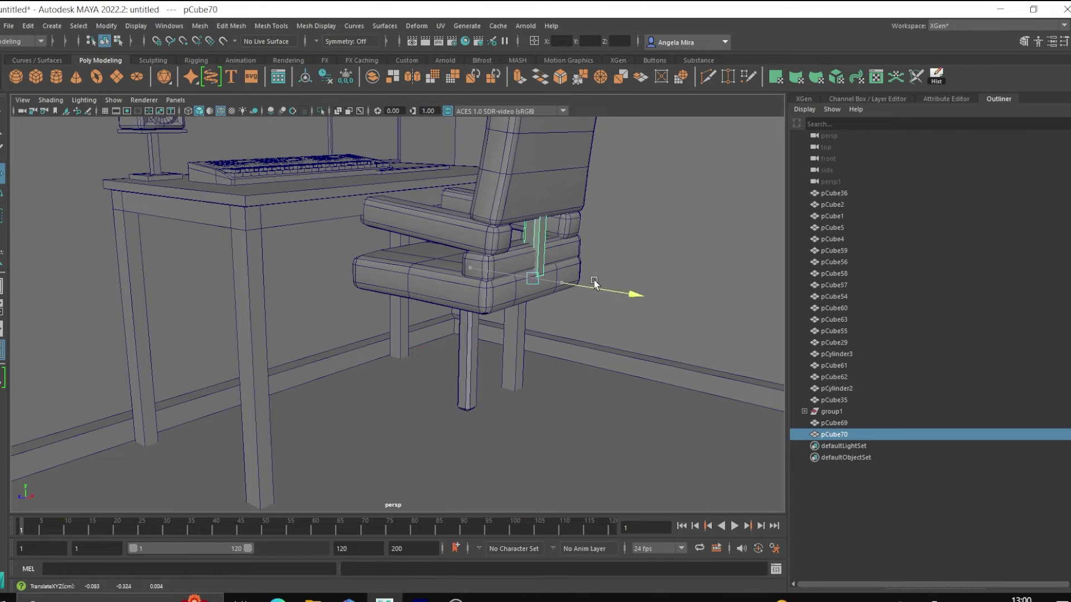
key("e")
left_click_drag(622, 251, 619, 234)
- Extrude the faces at the post's foot outward twice into five star-base legs
mouse_move(540, 239)
left_mouse_down("alt")
mouse_move(548, 284)
mouse_move(464, 333)
left_mouse_up("alt")
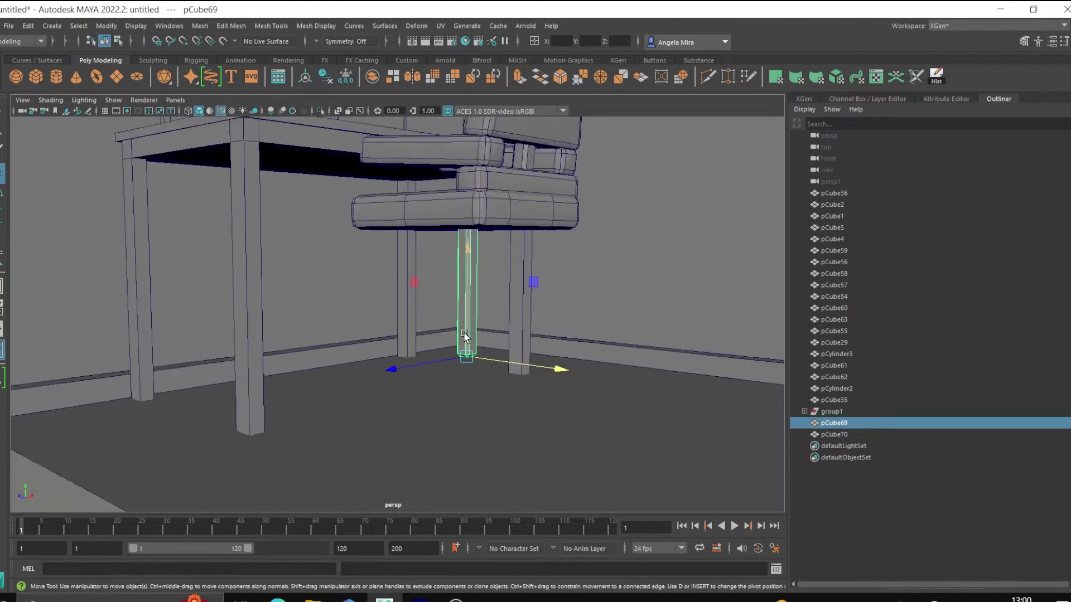
right_click_drag(498, 322, 504, 349, "shift")
left_click_drag(495, 364, 556, 387, "alt")
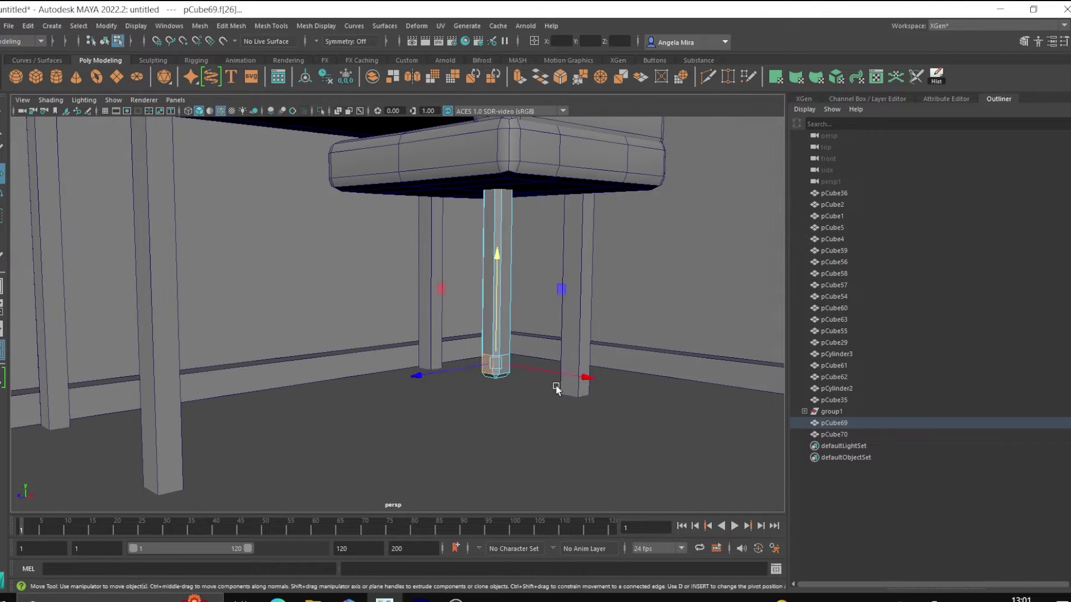
key("ctrl+e")
left_click_drag(420, 375, 303, 410)
key("r")
mouse_move(397, 381)
left_mouse_down("alt")
mouse_move(450, 364)
mouse_move(474, 370)
mouse_move(399, 358)
left_mouse_up("alt")
key("ctrl+e")
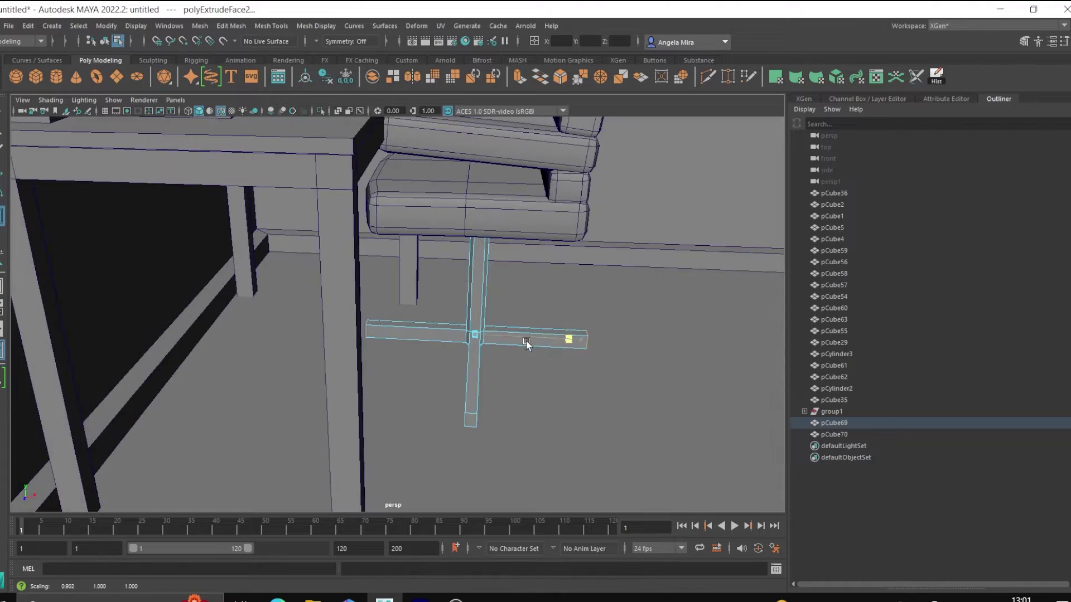
- Inspect the chair base from around the room, undoing the last move
left_click_drag(526, 378, 411, 320, "alt")
key("w")
scroll(443, 333, "down", 3)
scroll(469, 349, "down", 3)
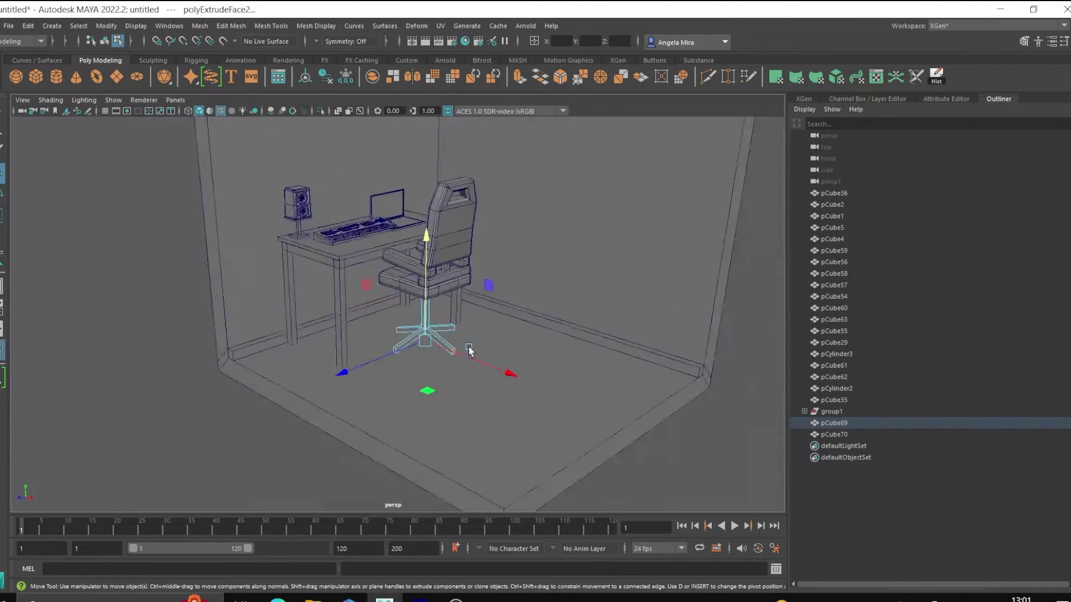
mouse_move(469, 350)
left_mouse_down("alt")
mouse_move(502, 334)
mouse_move(441, 301)
left_mouse_up("alt")
right_click(440, 301)
key("ctrl+z")
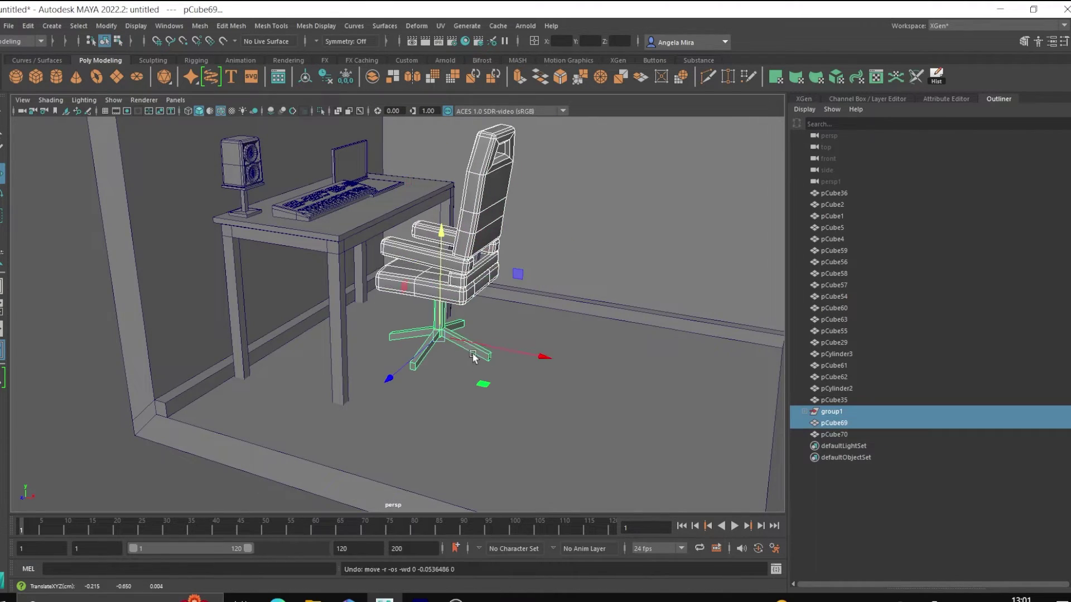
left_click_drag(474, 358, 471, 210, "alt")
left_click(455, 363)
- Create a cylinder beside the chair base and scale it into a small flat disc
scroll(455, 363, "up", 5)
mouse_move(455, 363)
left_mouse_down("alt")
mouse_move(564, 348)
mouse_move(446, 278)
left_mouse_up("alt")
left_click(564, 348)
scroll(446, 279, "down", 3)
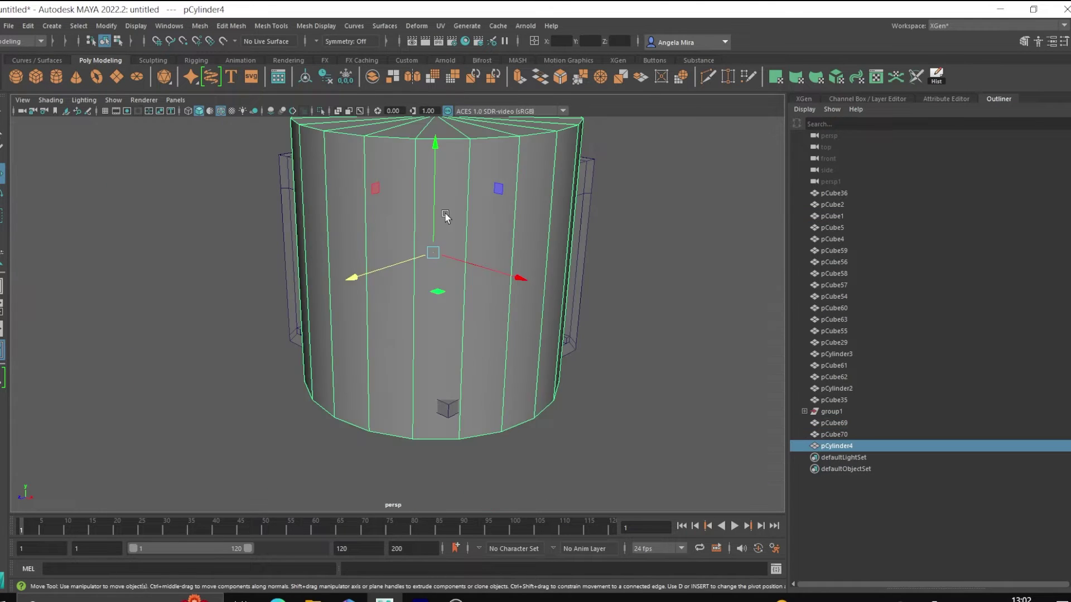
key("r")
left_click_drag(446, 218, 312, 221)
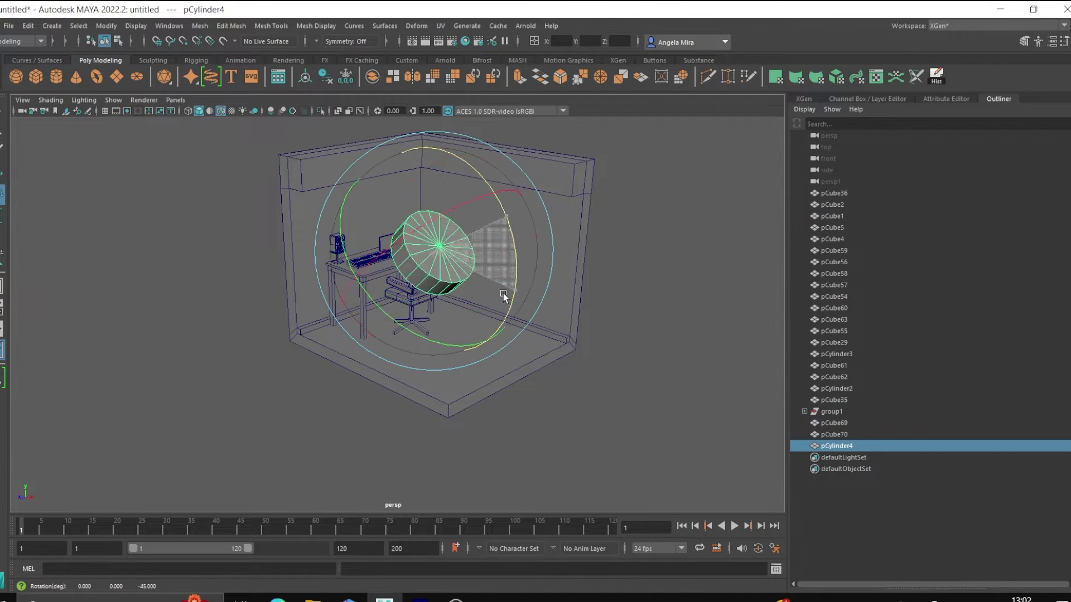
- Select the cylinder's cap faces and extrude them with an inset
double_click(503, 293)
key("f")
scroll(423, 333, "down", 3)
scroll(412, 418, "up", 3)
left_click_drag(412, 418, 402, 360, "alt")
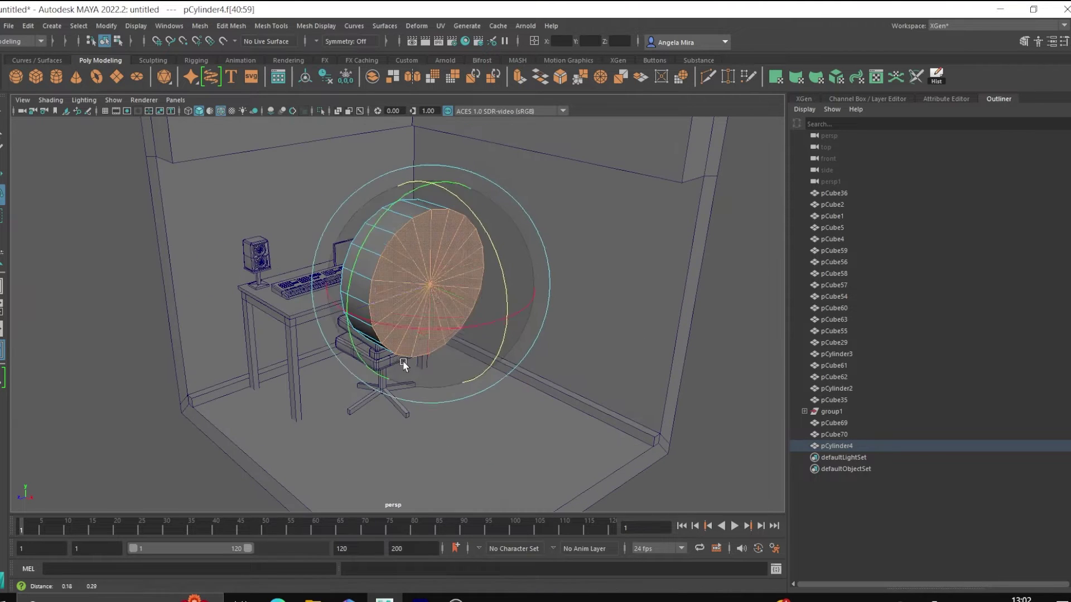
key("r")
left_click_drag(430, 290, 444, 276, "shift")
- In front view, extrude the side faces, shrink the wheel to caster size and duplicate it
key("w")
key("space")
left_click(461, 330)
key("space")
key("r")
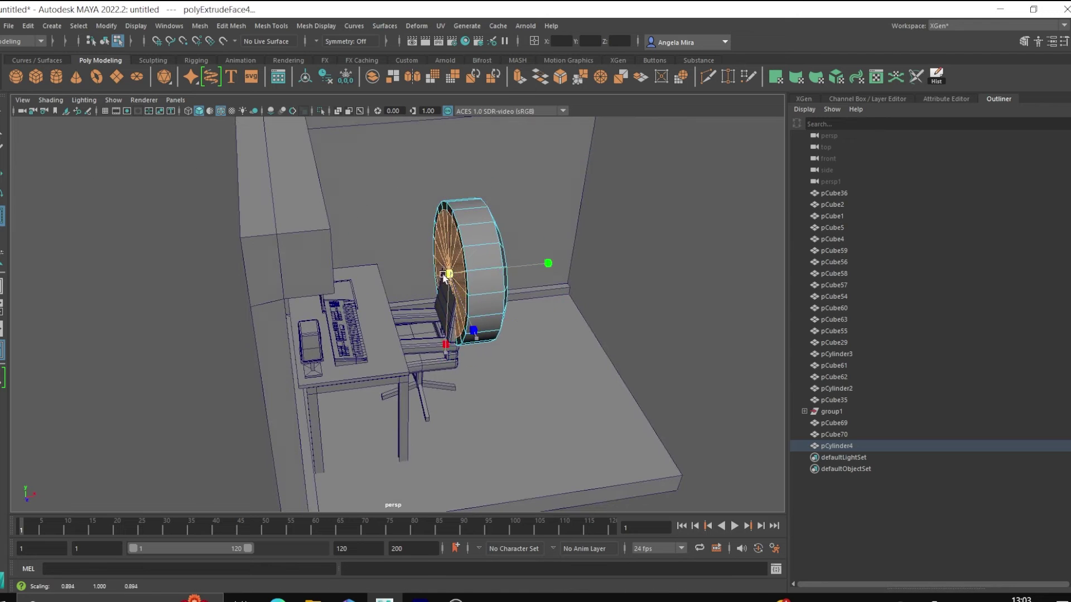
mouse_move(459, 218)
left_mouse_down("alt")
mouse_move(391, 251)
mouse_move(358, 297)
left_mouse_up("alt")
key("F8")
key("ctrl+d")
- Snap the wheel's pivot to the base centre and duplicate it onto each star-base leg
scroll(391, 333, "up", 2)
left_click(381, 344)
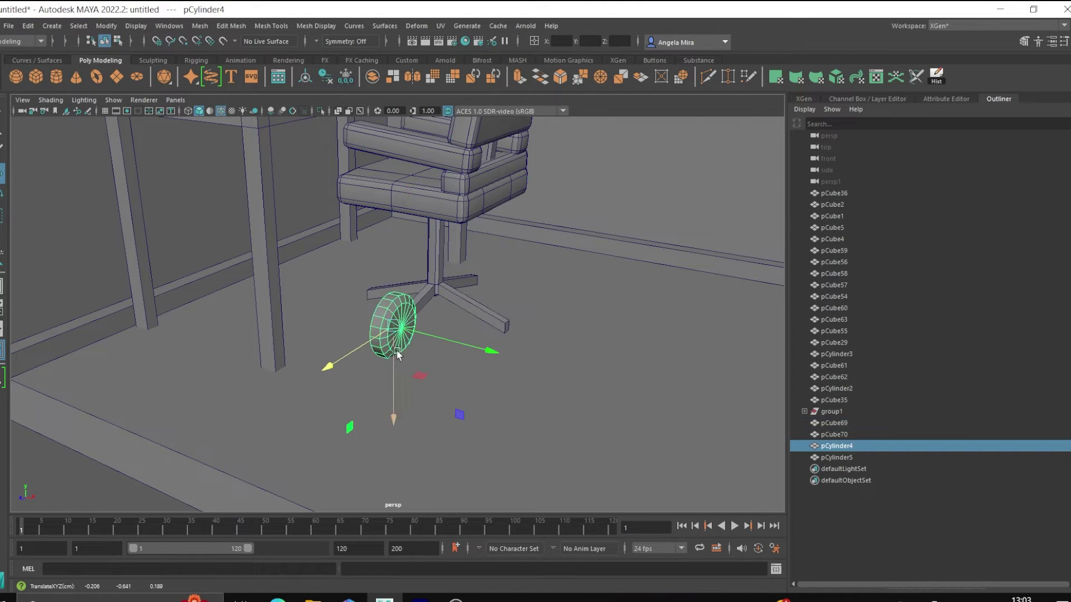
scroll(393, 363, "up", 3)
left_click(480, 279)
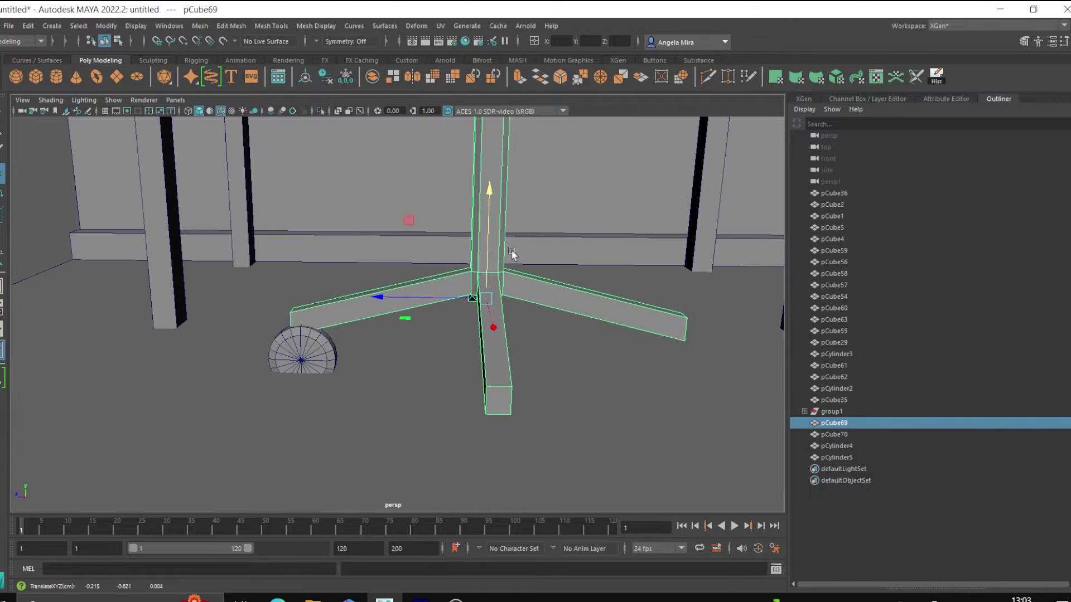
left_click(306, 349)
key("r")
left_click_drag(314, 351, 442, 379, "alt")
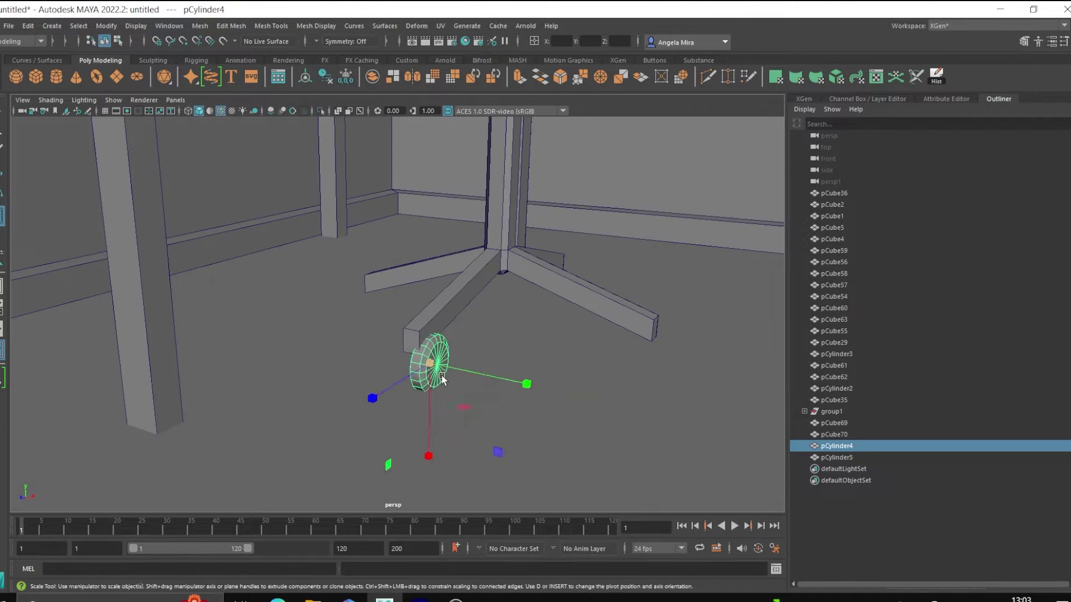
left_click_drag(506, 393, 411, 335, "alt")
mouse_move(327, 371)
left_mouse_down()
mouse_move(442, 341)
mouse_move(490, 359)
left_mouse_up()
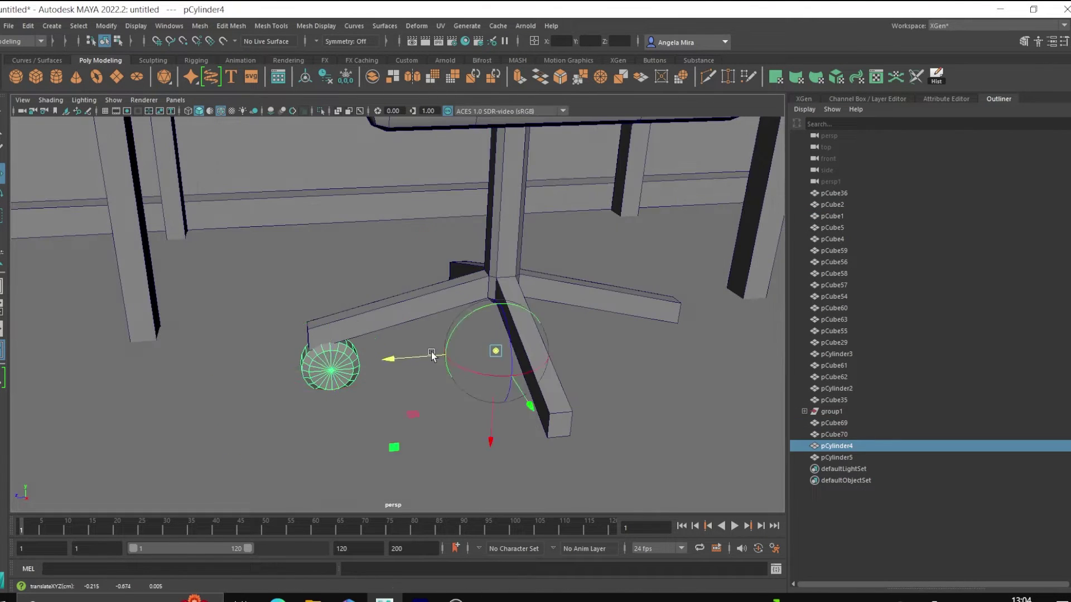
key("d")
key("ctrl+d")
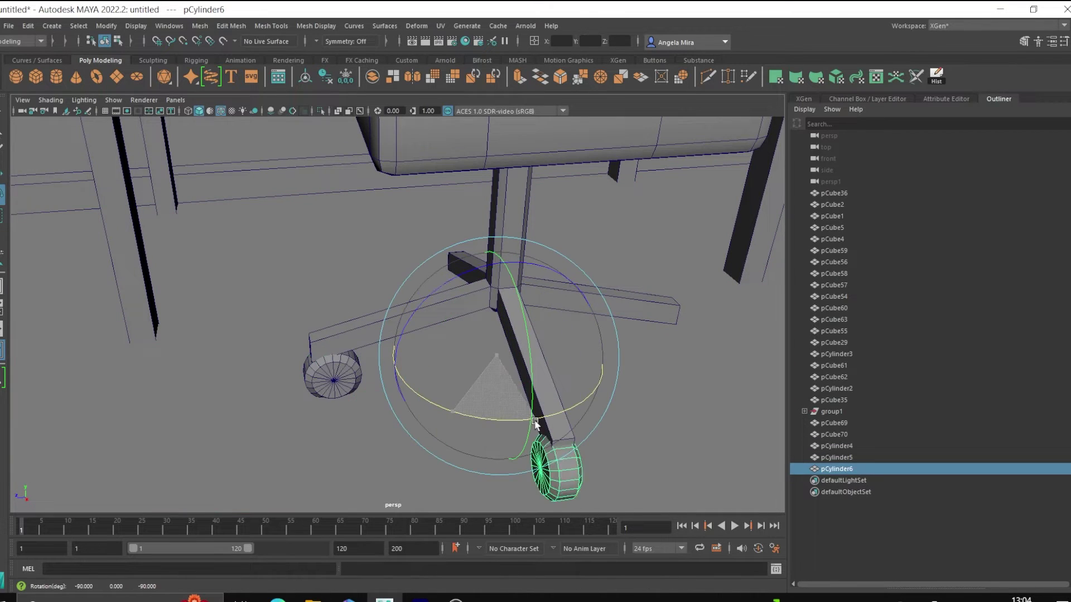
key("shift+d")
key("shift+d")
- Create a thin flat disc, pCylinder9, on the floor in front of the chair
scroll(479, 279, "down", 5)
left_click_drag(424, 279, 484, 335, "alt")
left_click(484, 336)
left_click(344, 313)
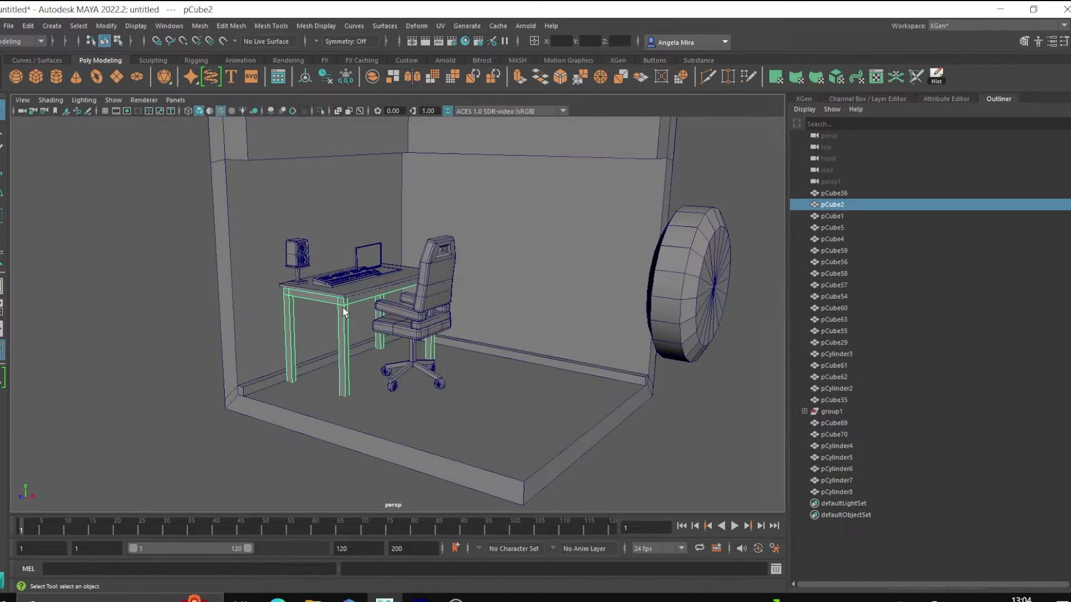
mouse_move(434, 209)
left_mouse_down()
mouse_move(460, 409)
mouse_move(357, 406)
left_mouse_up()
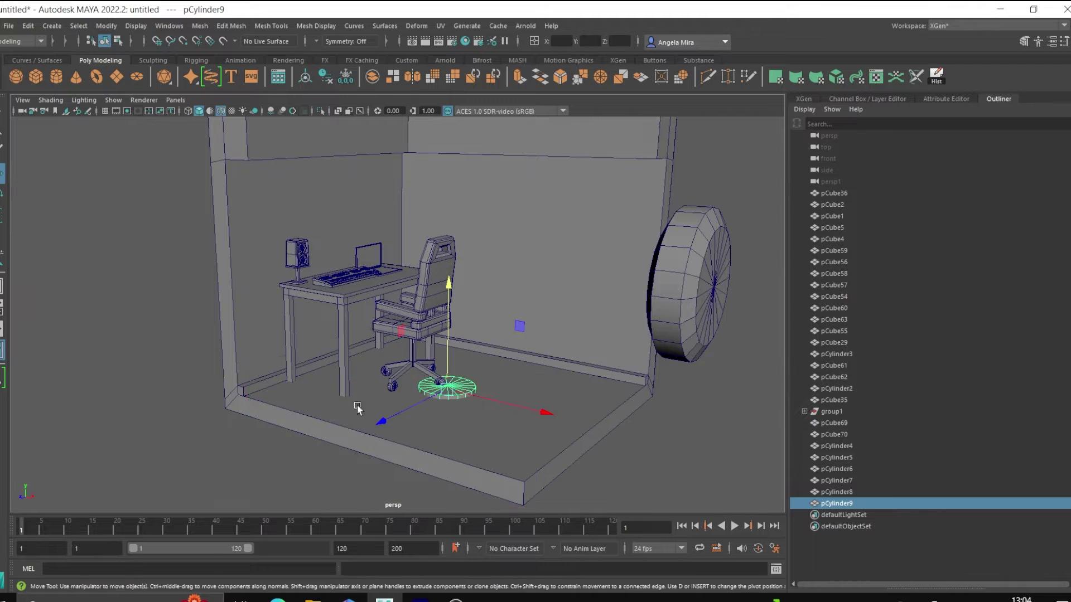
- Extrude the floor disc's top face upward into a tall thin stand pole
scroll(429, 364, "up", 5)
scroll(429, 363, "up", 1)
scroll(402, 394, "up", 3)
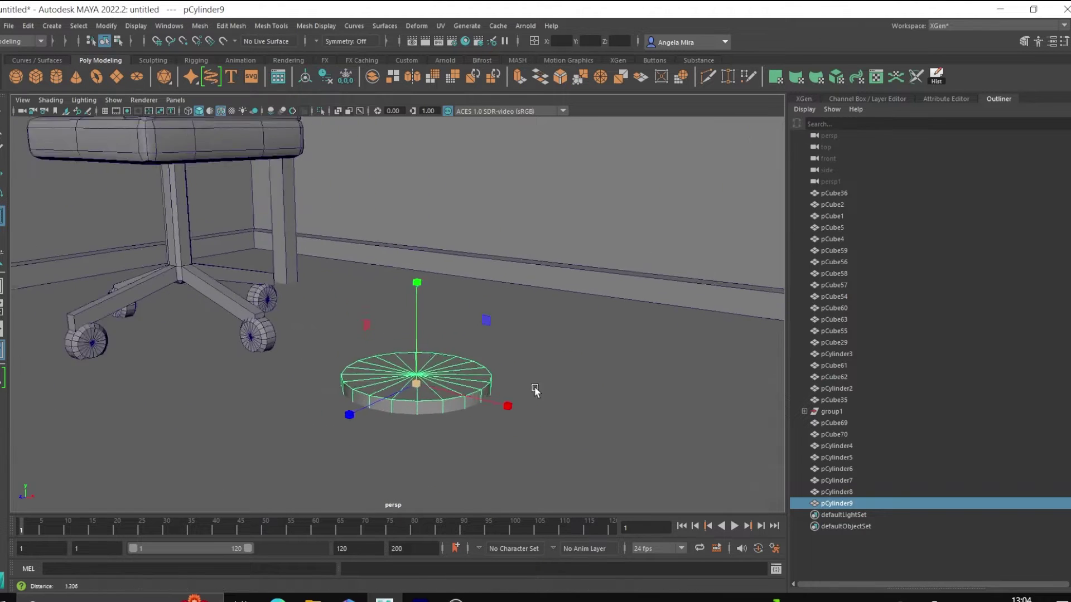
key("w")
right_click(420, 287)
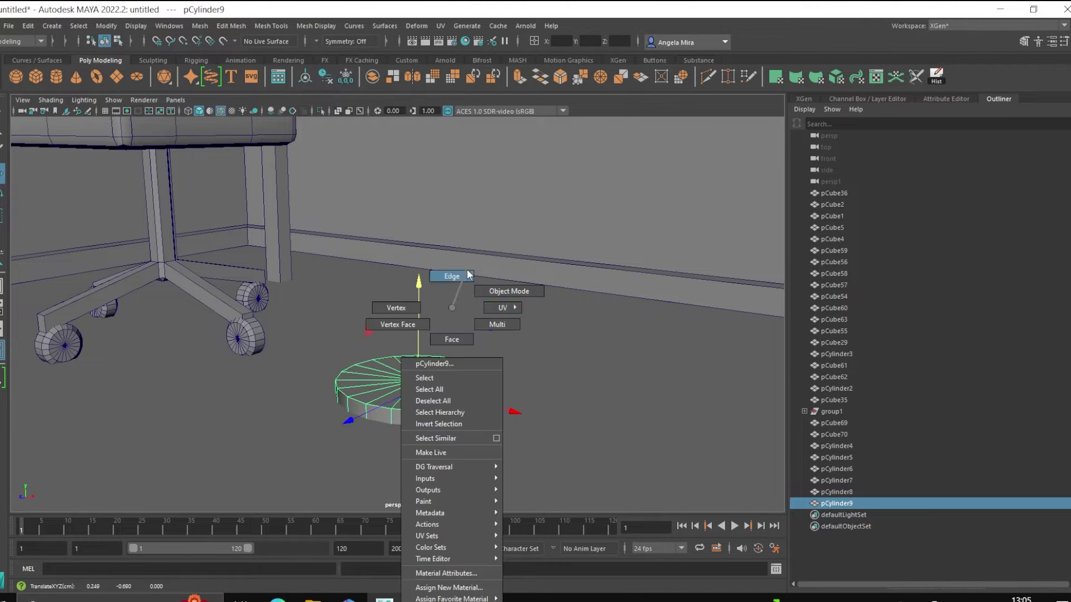
right_click_drag(429, 308, 430, 275)
key("ctrl+e")
left_click(451, 403)
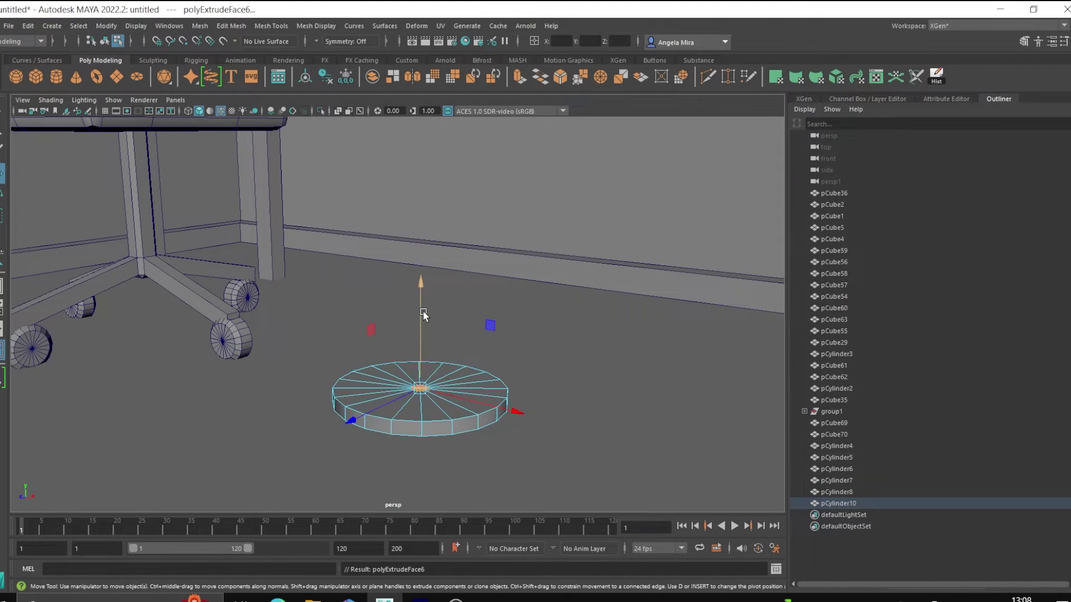
scroll(423, 315, "down", 5)
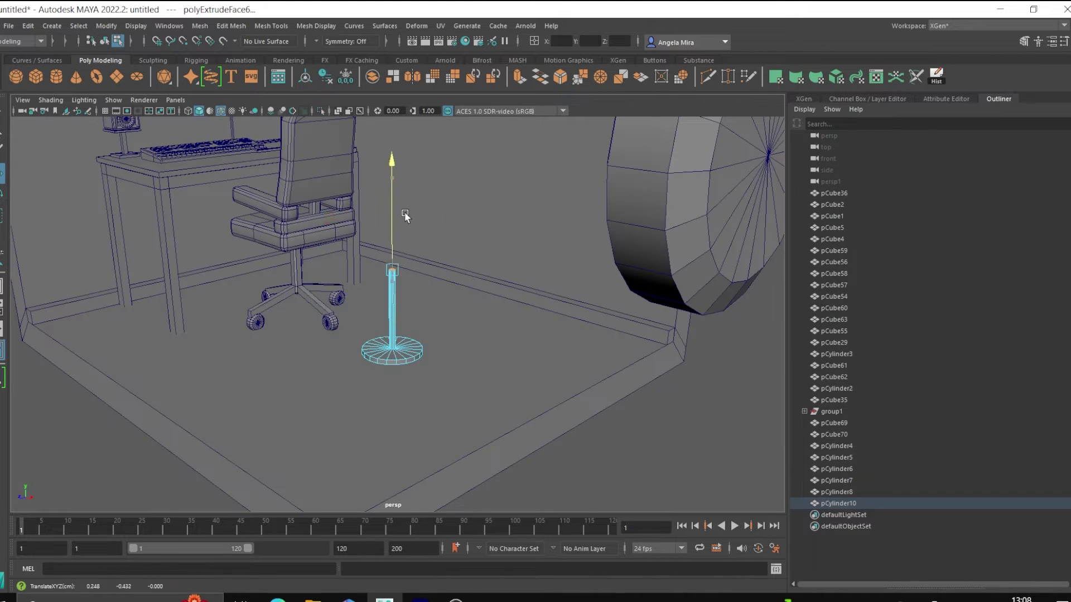
left_click_drag(393, 249, 436, 162)
scroll(404, 221, "up", 3)
scroll(404, 221, "up", 3)
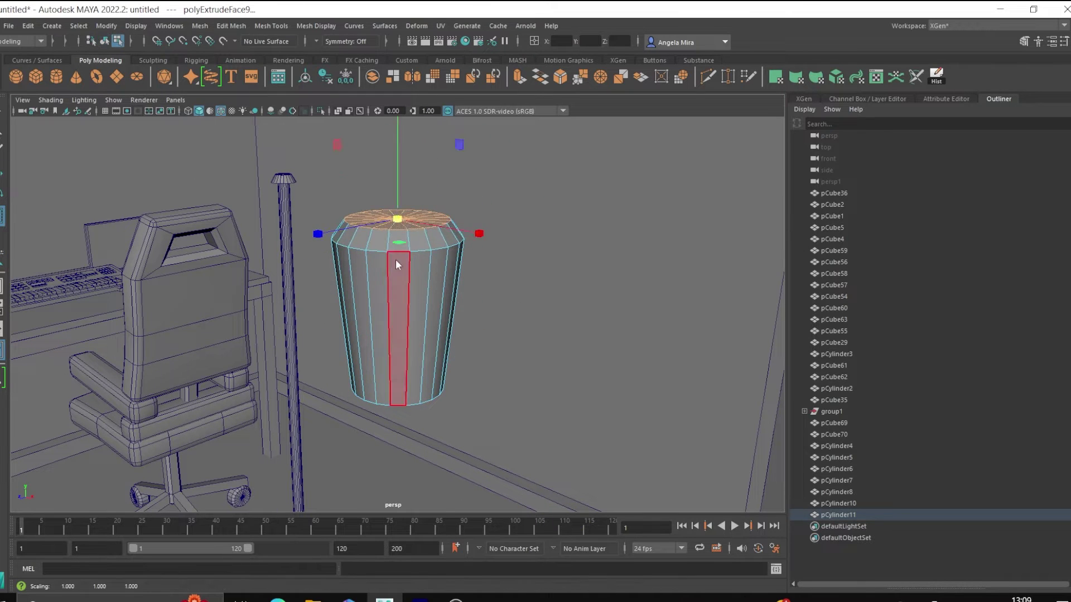
- Extrude the cup's face ring and bottom cap to shape the microphone body
right_click(392, 268)
double_click(398, 272)
key("w")
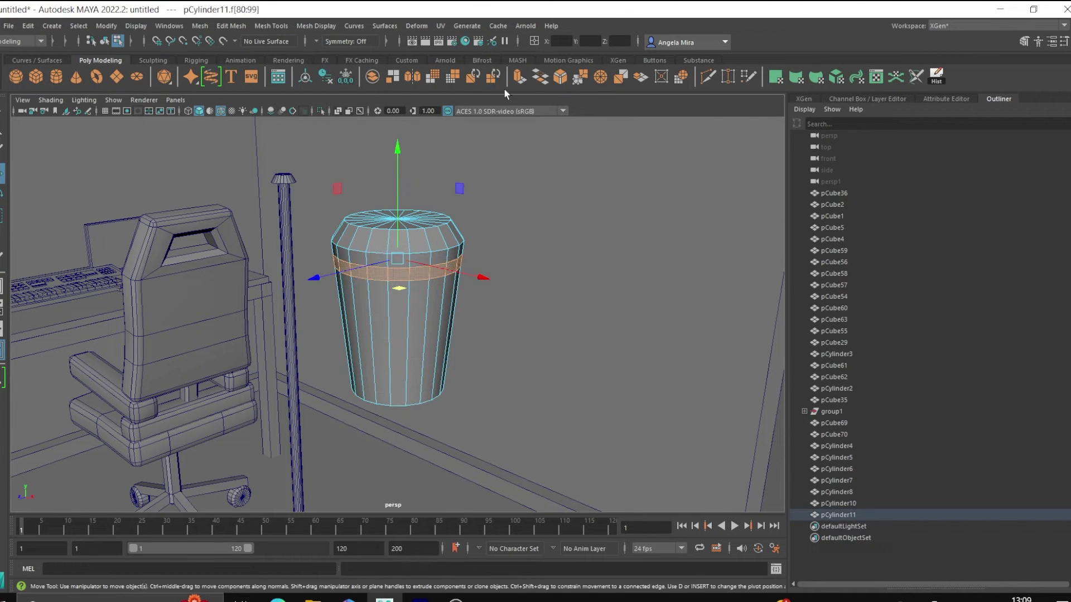
right_click(396, 313)
left_click(507, 83)
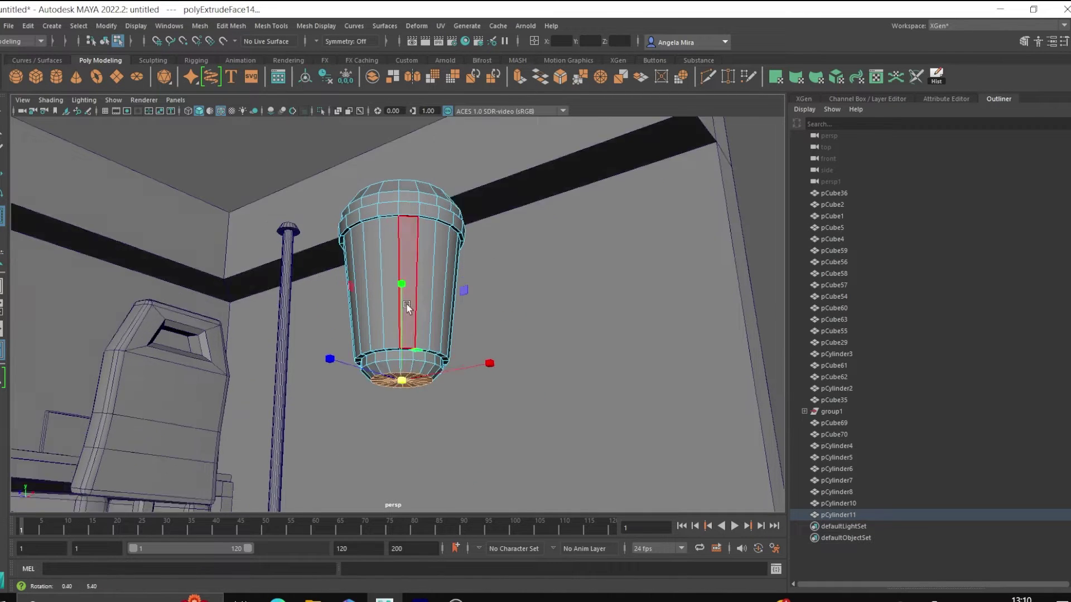
key("w")
mouse_move(410, 217)
left_mouse_down("alt")
mouse_move(383, 186)
mouse_move(191, 363)
mouse_move(424, 446)
left_mouse_up("alt")
right_click(383, 186)
- Copy and raise the desk top slab, then inset, hollow and thicken it into a square frame
left_click(191, 363)
key("ctrl+d")
mouse_move(299, 335)
left_mouse_down()
mouse_move(275, 297)
mouse_move(143, 310)
left_mouse_up()
scroll(335, 264, "down", 3)
mouse_move(353, 262)
left_mouse_down("alt")
mouse_move(291, 216)
mouse_move(239, 226)
left_mouse_up("alt")
key("ctrl+e")
key("Delete")
right_click_drag(274, 160, 262, 139)
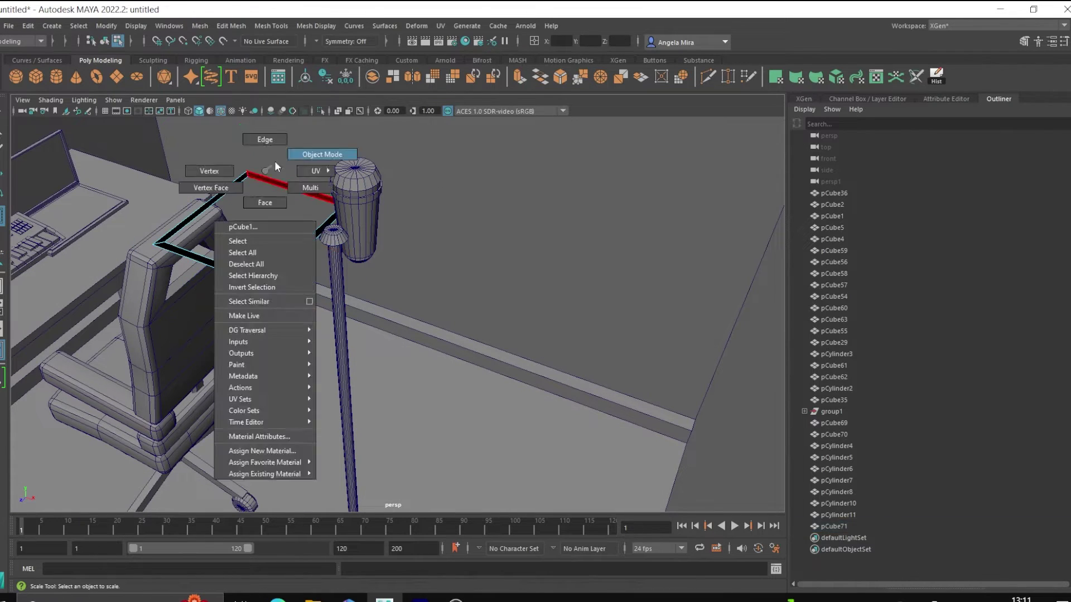
left_click_drag(167, 145, 345, 290)
key("ctrl+e")
left_click_drag(250, 235, 300, 188, "alt")
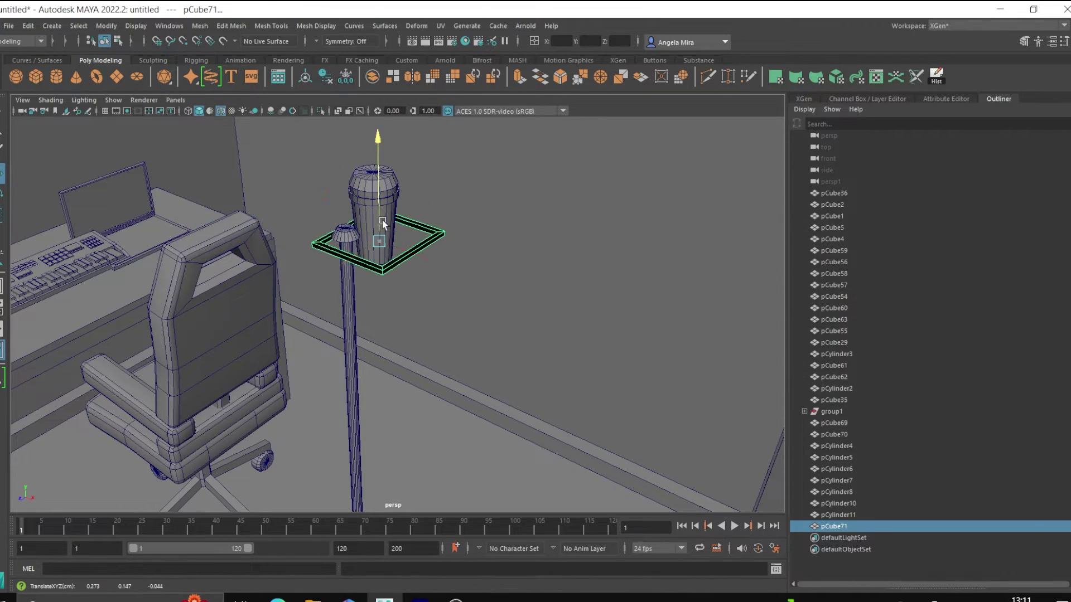
- Duplicate the square frame, move the copy down, and cut across it in top view
scroll(383, 223, "up", 3)
left_click(302, 26)
key("ctrl+d")
left_click_drag(399, 259, 337, 344, "alt")
key("space")
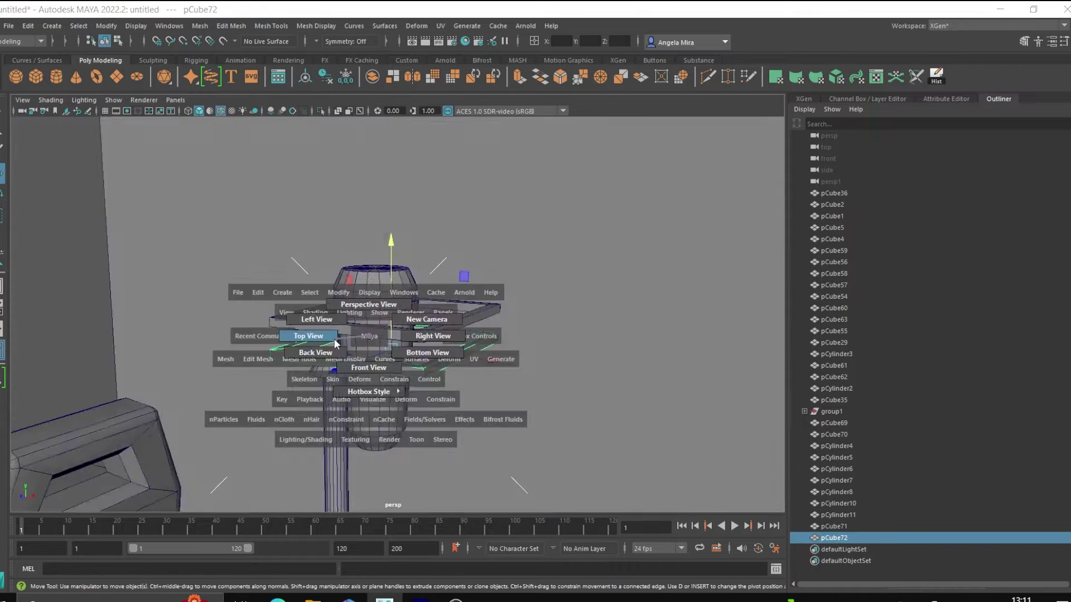
left_click(335, 335)
right_click_drag(370, 318, 451, 290, "shift")
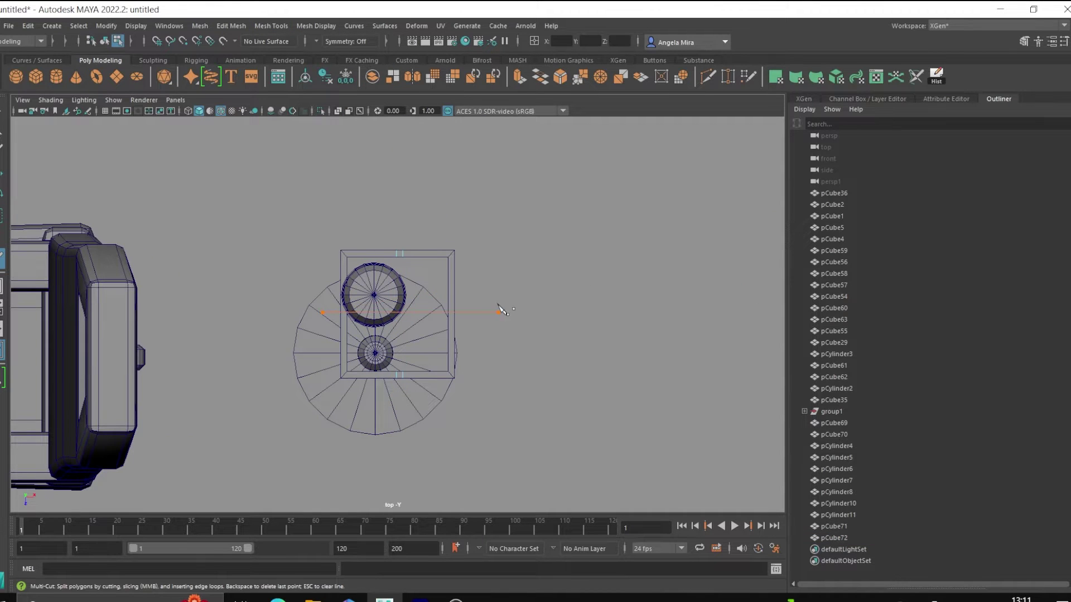
key("space")
- Shrink the lower frame slightly, combine both frames into one object, and cut across them
left_click(396, 366)
key("r")
left_click_drag(396, 365, 377, 349)
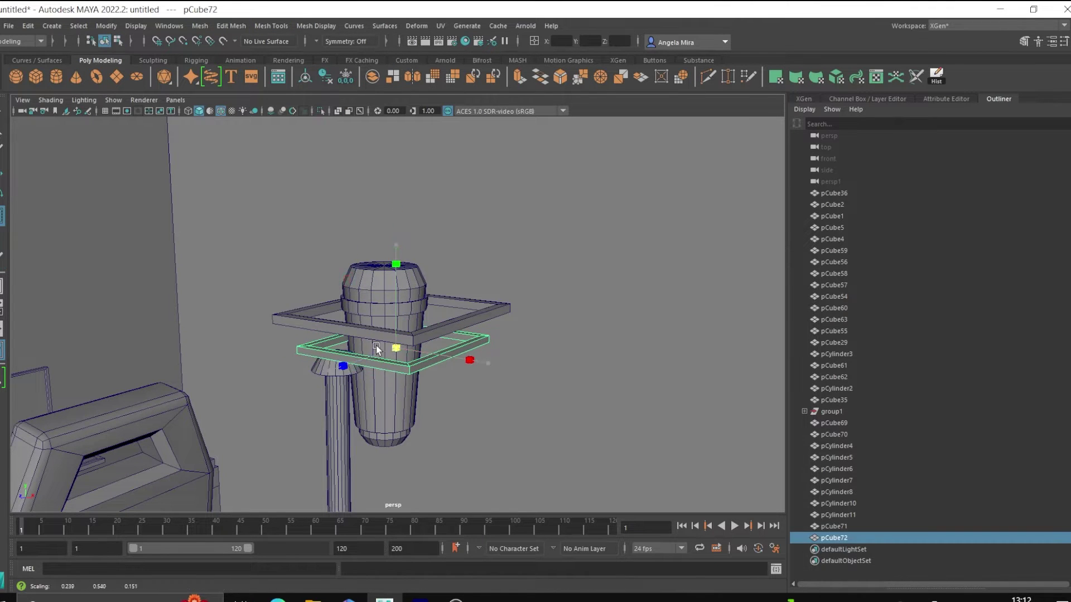
left_click(408, 320, "shift")
left_click(200, 25)
left_click(209, 67)
key("space")
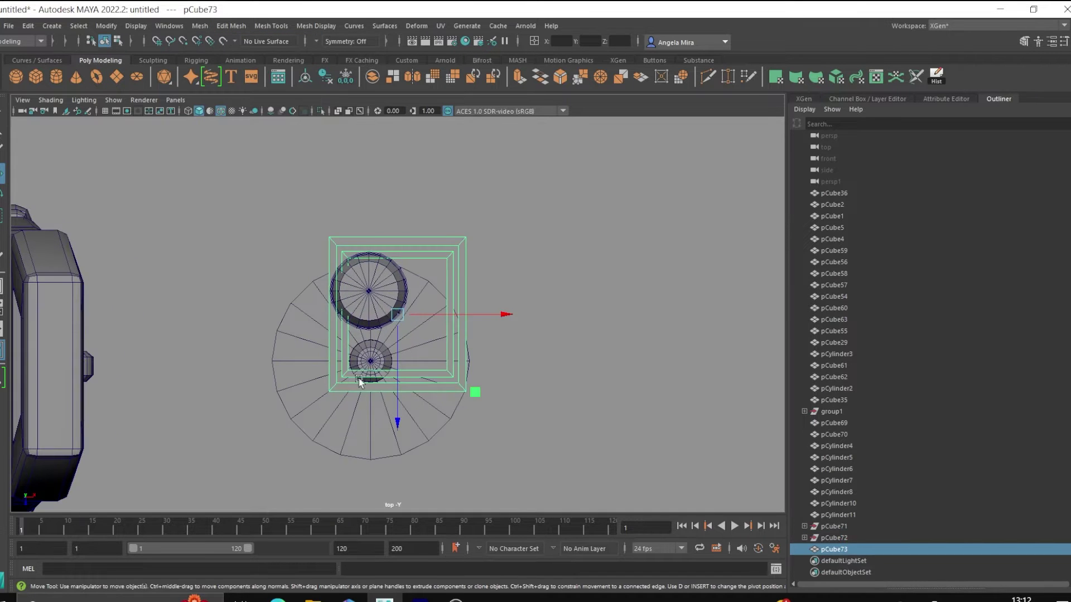
left_click_drag(392, 215, 413, 391)
key("space")
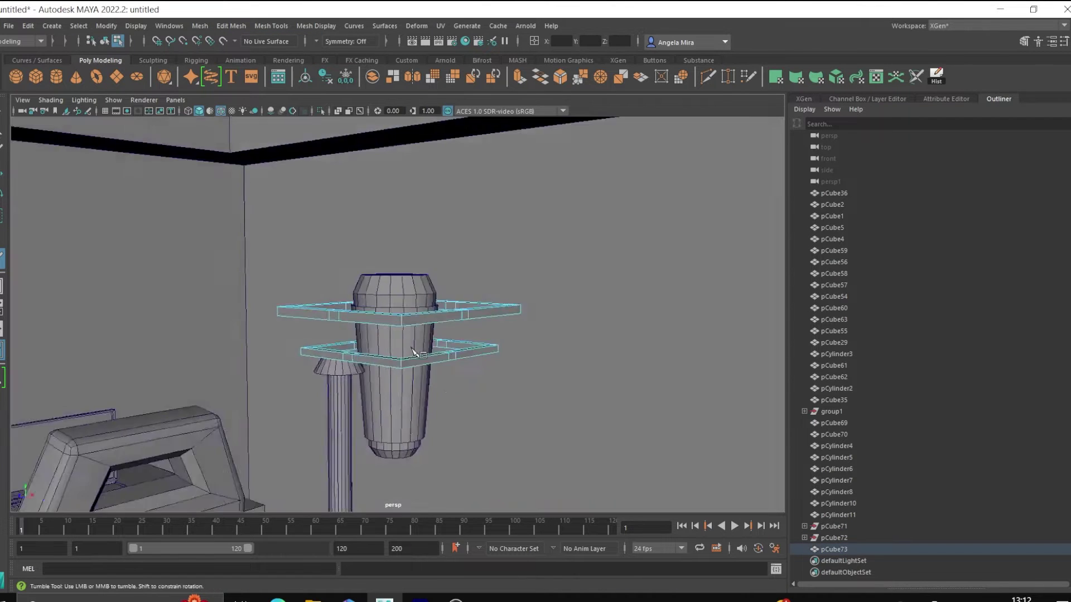
- Bridge edges between the two frames to form angled struts
left_click_drag(391, 334, 290, 359, "alt")
left_click(342, 198)
left_click_drag(739, 192, 681, 454, "alt")
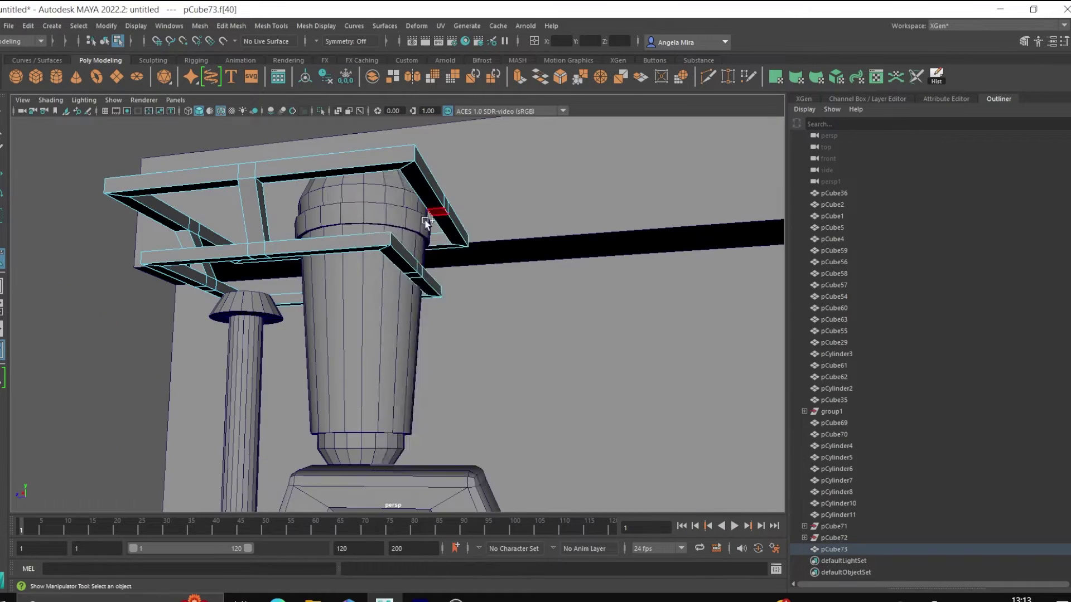
mouse_move(502, 312)
left_mouse_down("alt")
mouse_move(383, 313)
mouse_move(561, 283)
mouse_move(405, 372)
mouse_move(501, 334)
mouse_move(611, 327)
mouse_move(502, 279)
mouse_move(390, 307)
mouse_move(388, 342)
left_mouse_up("alt")
scroll(561, 283, "up", 3)
scroll(405, 372, "down", 3)
- Delete the holder's history and scale and move it onto the top of the stand
key("F8")
scroll(405, 372, "down", 3)
key("r")
key("f")
key("alt+shift+d")
key("w")
scroll(389, 341, "down", 5)
key("r")
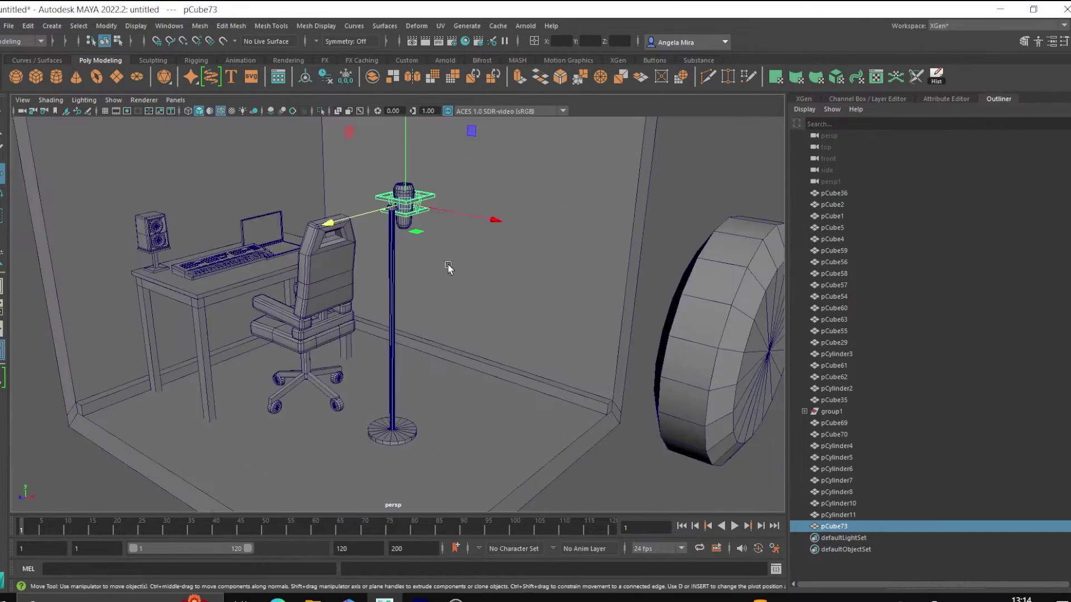
scroll(450, 268, "up", 2)
scroll(464, 410, "down", 2)
- Duplicate the desk top, stand it upright, and fit it flat against the wall above the desk
left_click_drag(464, 411, 341, 275, "alt")
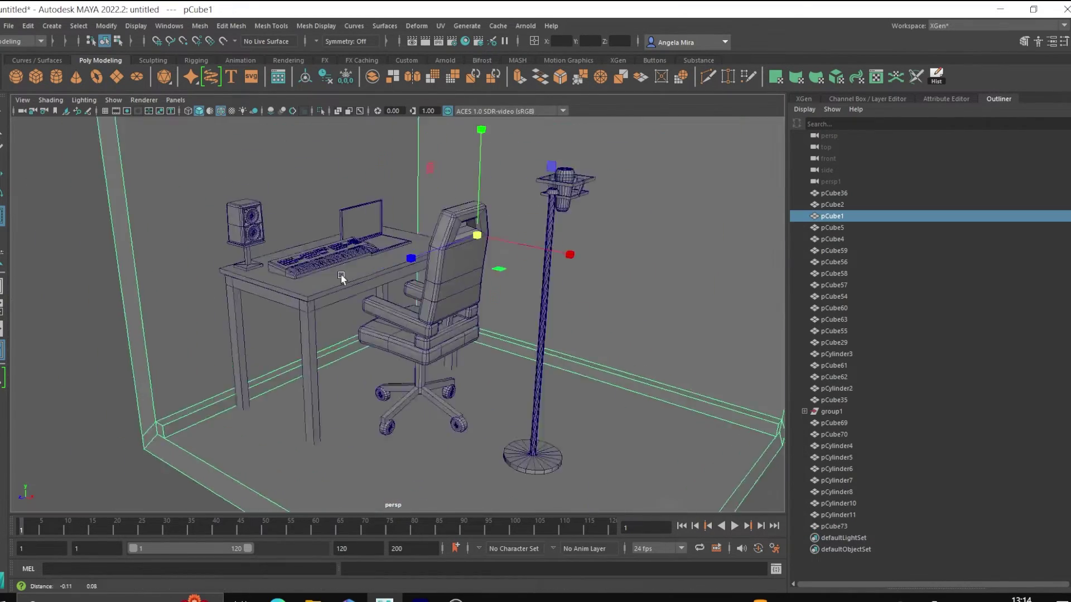
left_click(359, 343)
key("ctrl+d")
key("e")
mouse_move(359, 343)
left_mouse_down()
mouse_move(460, 166)
mouse_move(441, 240)
left_mouse_up()
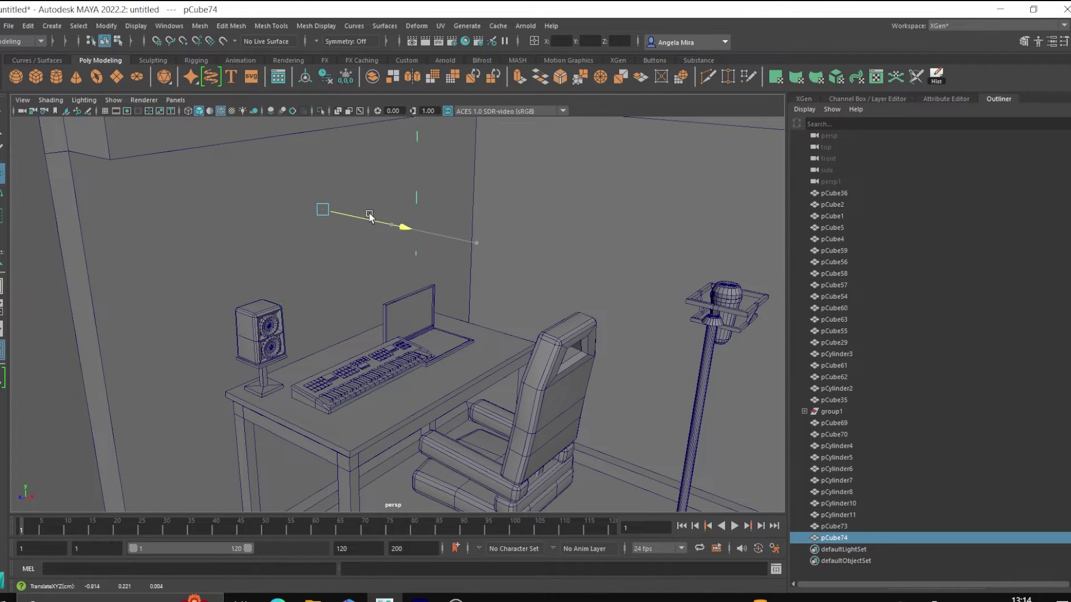
left_click_drag(369, 215, 316, 261, "alt")
left_click_drag(418, 272, 238, 289, "alt")
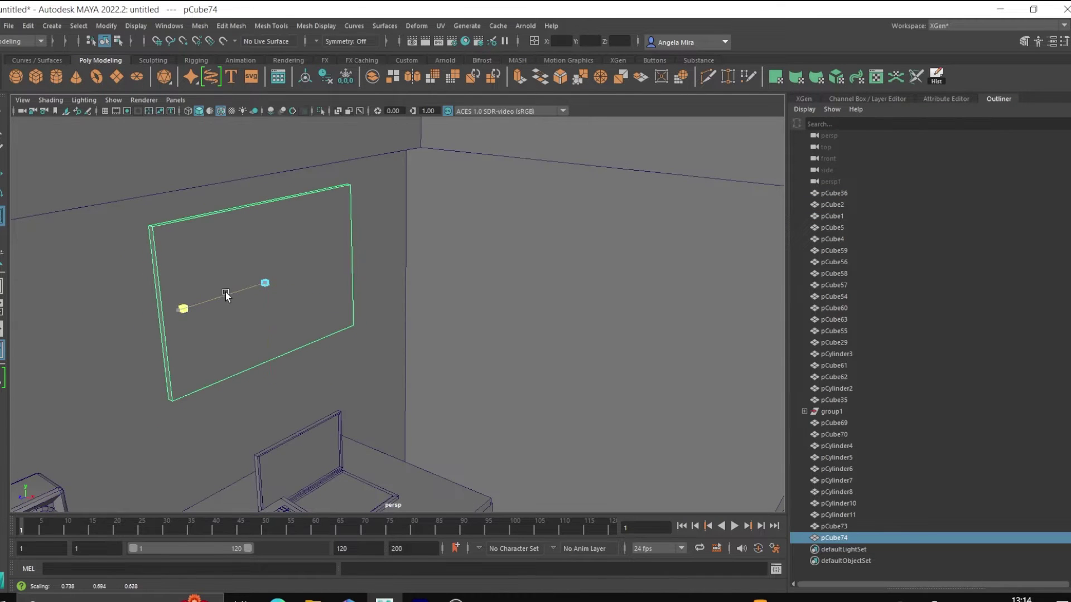
key("w")
mouse_move(323, 230)
left_mouse_down("alt")
mouse_move(348, 344)
mouse_move(416, 285)
left_mouse_up("alt")
scroll(416, 286, "down", 5)
- Duplicate and rotate a second panel onto the back wall, then copy it again
key("ctrl+d")
key("e")
mouse_move(552, 352)
left_mouse_down()
mouse_move(563, 349)
mouse_move(494, 348)
left_mouse_up()
left_click_drag(578, 310, 490, 285, "alt")
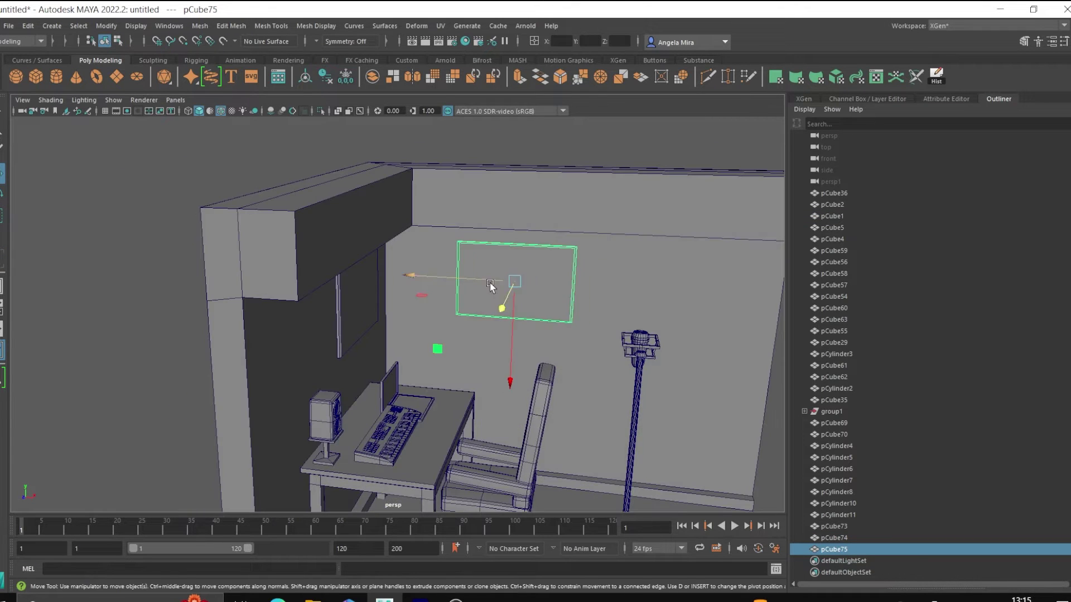
scroll(577, 294, "down", 3)
left_click_drag(502, 334, 411, 365, "alt")
key("ctrl+d")
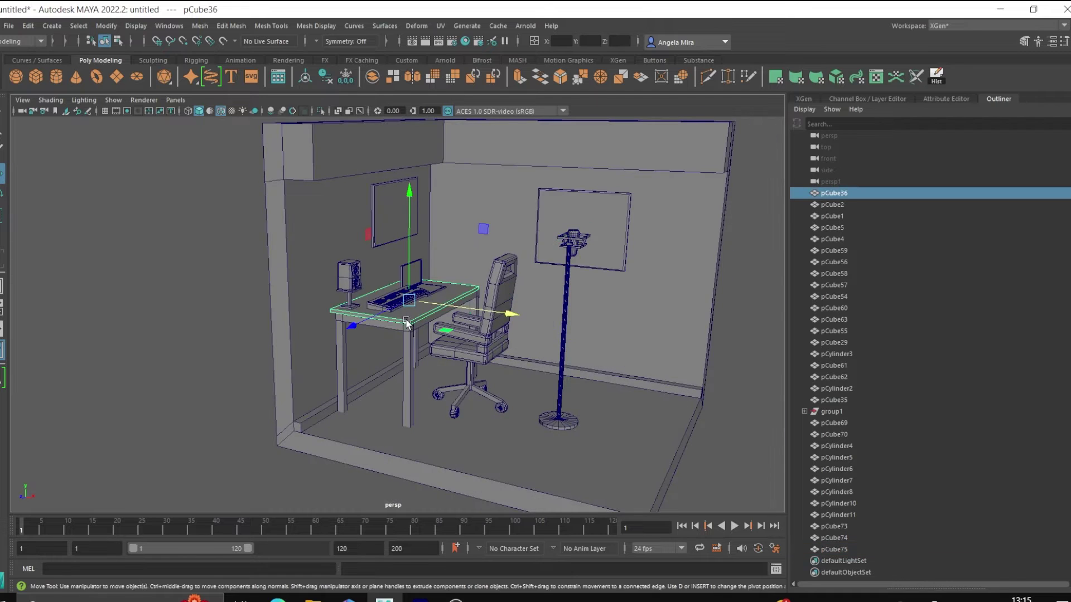
- Resize the copied panel into a low box and move it onto the floor beside the stand
key("r")
key("F11")
left_click(593, 316)
middle_click_drag(646, 283, 646, 350)
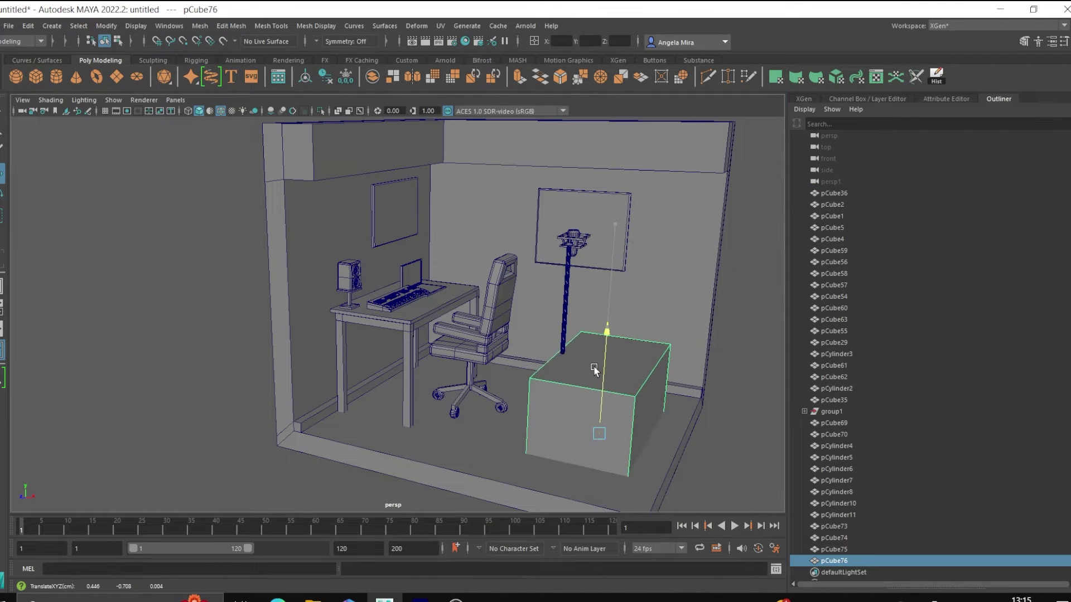
key("e")
key("w")
left_click_drag(584, 449, 608, 415, "alt")
mouse_move(608, 416)
left_mouse_down()
mouse_move(562, 395)
mouse_move(585, 381)
left_mouse_up()
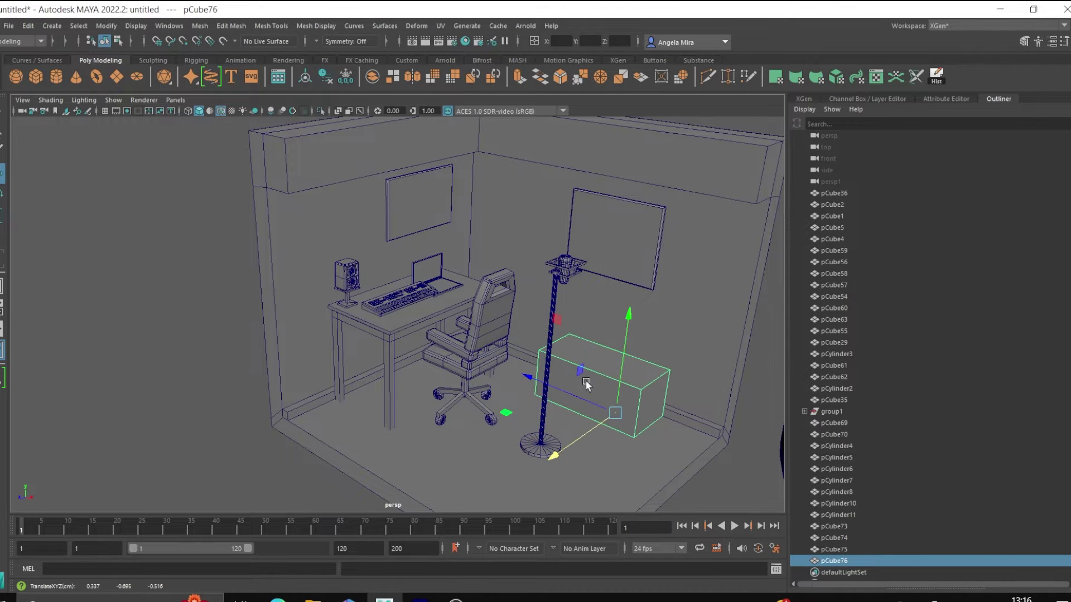
- Cut a middle edge loop into the box with Multi-Cut, splitting it into two tiers
key("F11")
left_click(618, 373)
key("f")
mouse_move(587, 310)
right_mouse_down()
mouse_move(560, 465)
mouse_move(516, 286)
right_mouse_up()
left_click(561, 468)
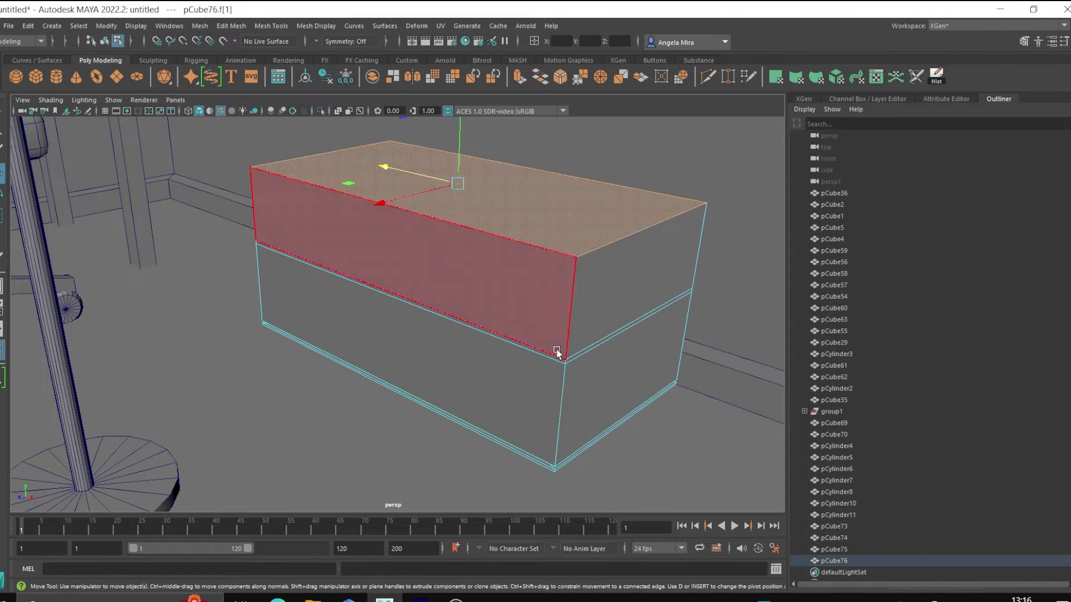
double_click(581, 352)
right_click_drag(523, 247, 578, 229)
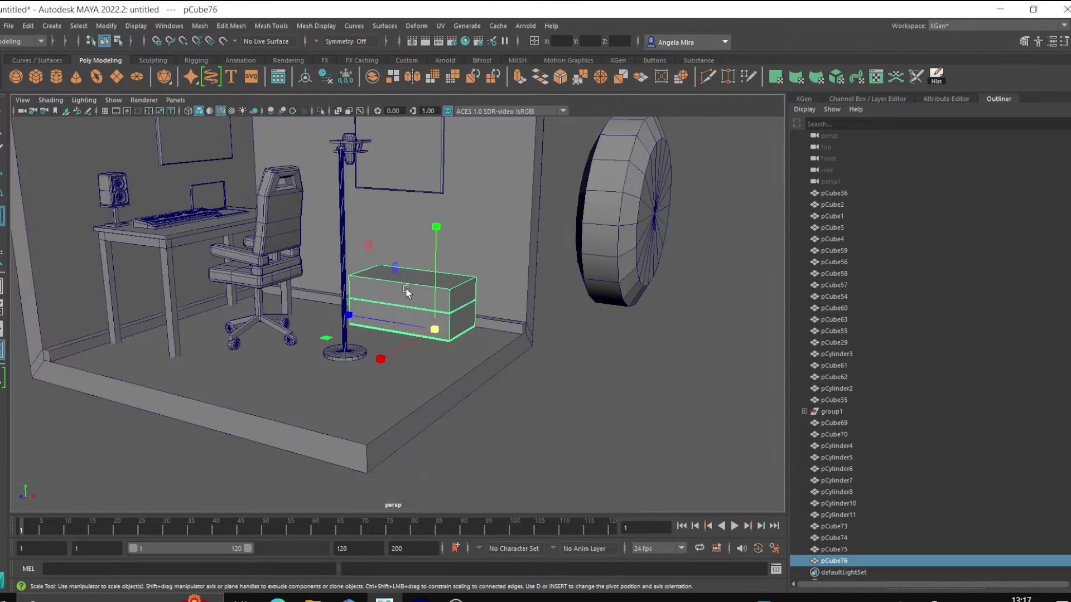
- Select the large round disc pCylinder5 and duplicate it as pCylinder12
left_click(555, 310)
key("r")
left_click_drag(554, 311, 502, 312, "alt")
key("ctrl+d")
- Position the copied disc beside the original and combine both discs into one object
left_click_drag(416, 324, 390, 240, "alt")
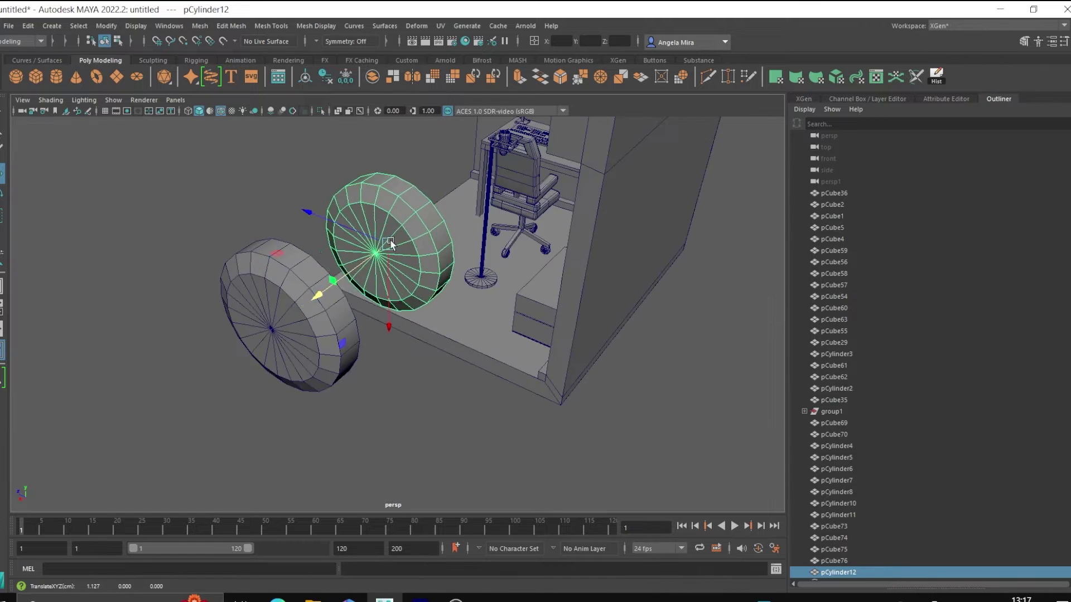
left_click(200, 26)
left_click(215, 58)
left_click_drag(313, 167, 383, 218, "alt")
- Bridge the facing faces of the two cylinders to form the headphone band
key("F11")
left_click(240, 247)
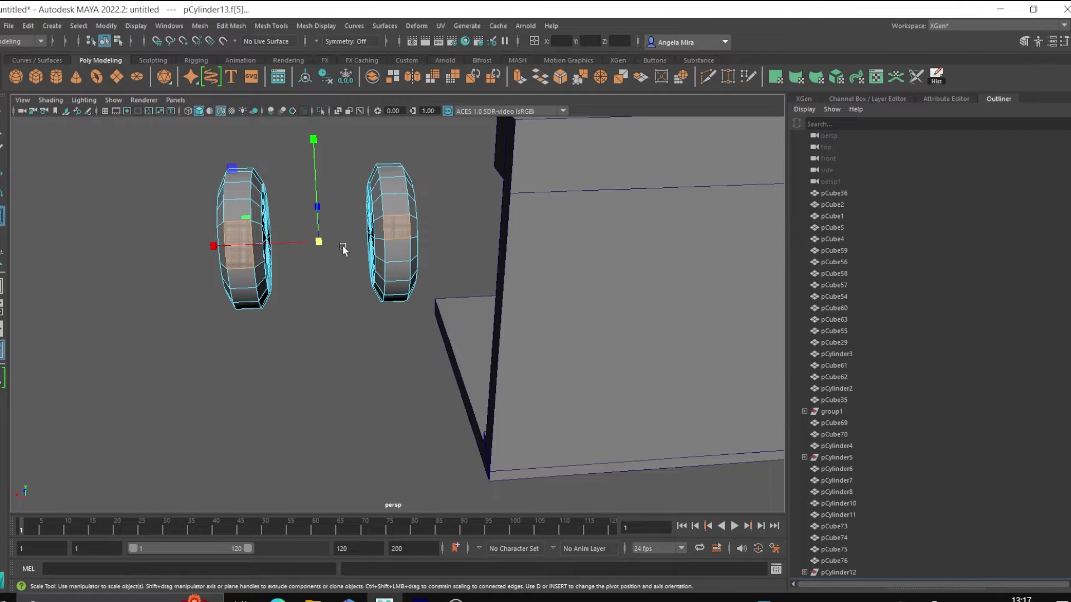
left_click(249, 237, "shift")
right_click_drag(248, 237, 588, 313, "shift")
left_click(548, 447)
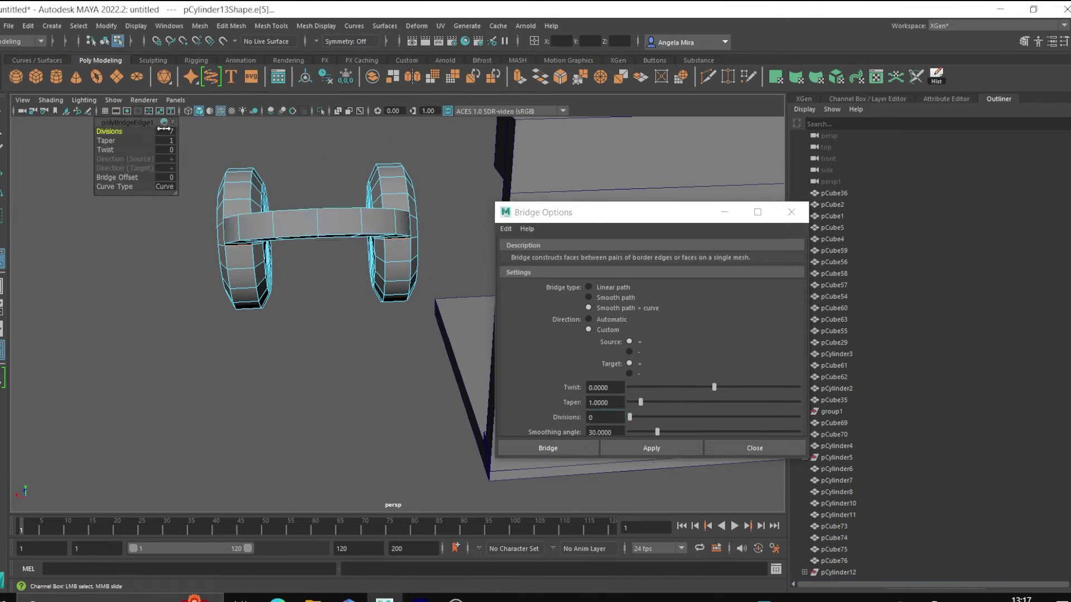
mouse_move(526, 306)
left_mouse_down("alt")
mouse_move(480, 197)
mouse_move(501, 272)
left_mouse_up("alt")
- Curve the headphone band's vertices using soft selection, viewed from the top
left_click(501, 285)
key("space")
key("space")
key("F9")
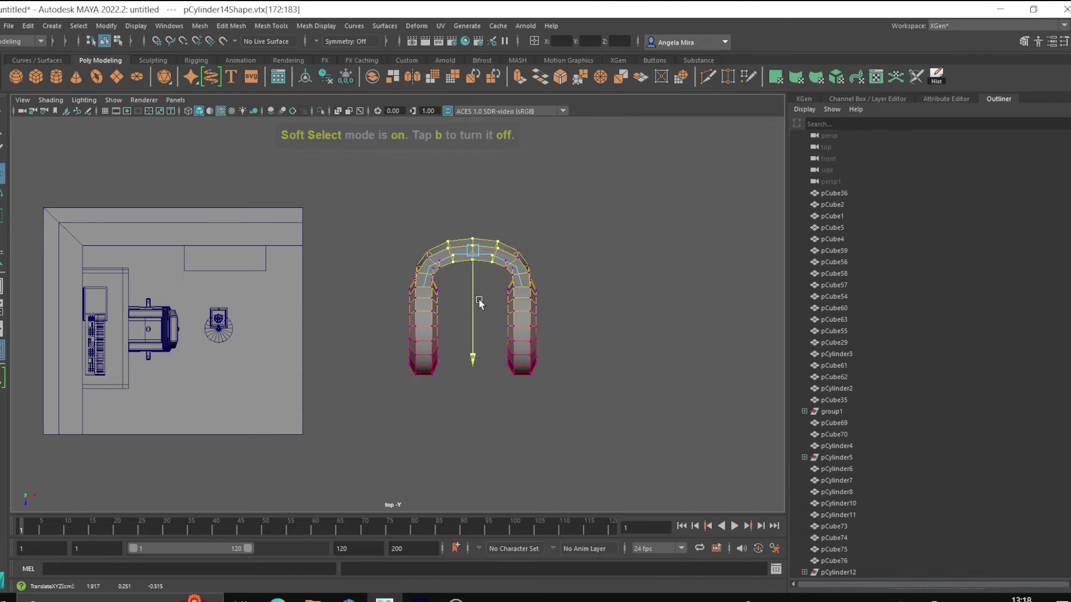
key("space")
key("F8")
- Scale, rotate and move the headphone onto the top of the cabinet
left_click_drag(492, 241, 391, 251, "alt")
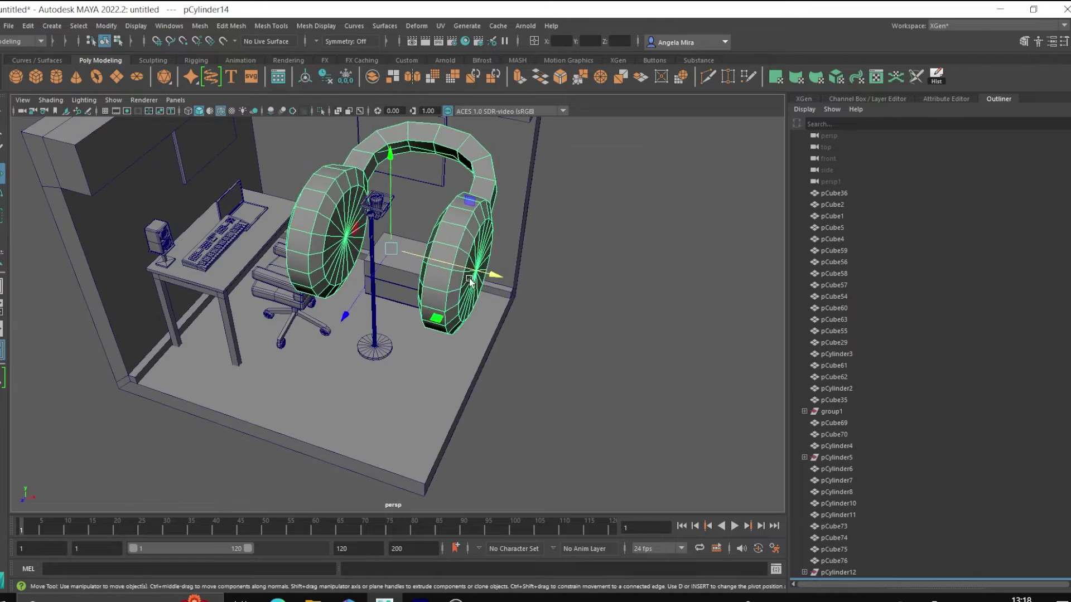
key("f")
key("e")
key("w")
scroll(534, 368, "down", 5)
mouse_move(383, 318)
left_mouse_down()
mouse_move(535, 352)
mouse_move(424, 313)
mouse_move(547, 417)
left_mouse_up()
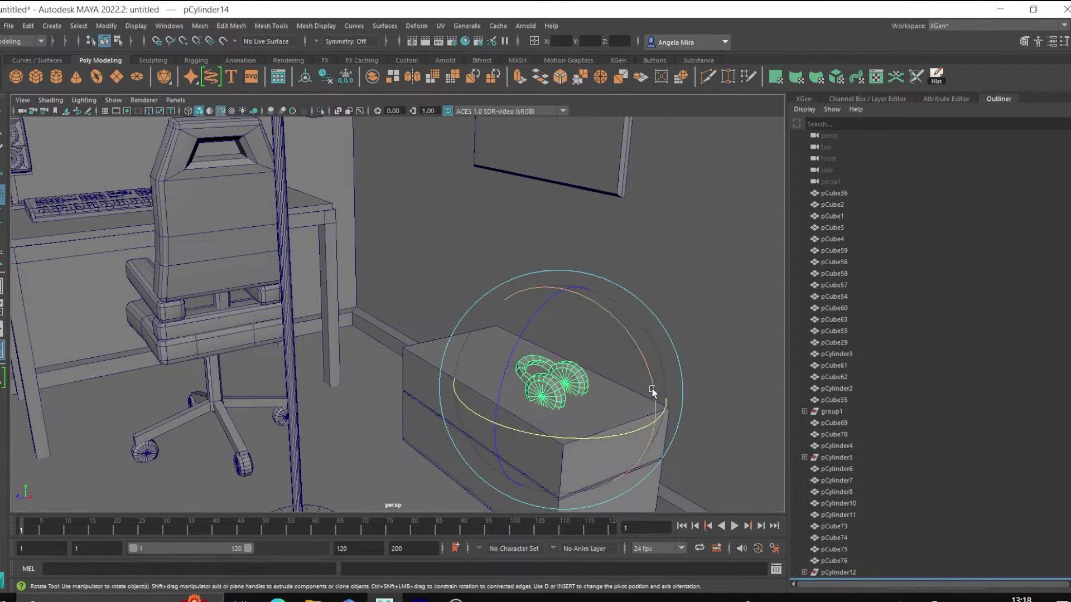
- Duplicate the cabinet and squash the copy into a thin slab
mouse_move(624, 388)
left_mouse_down("alt")
mouse_move(502, 357)
mouse_move(435, 357)
left_mouse_up("alt")
left_click(430, 347)
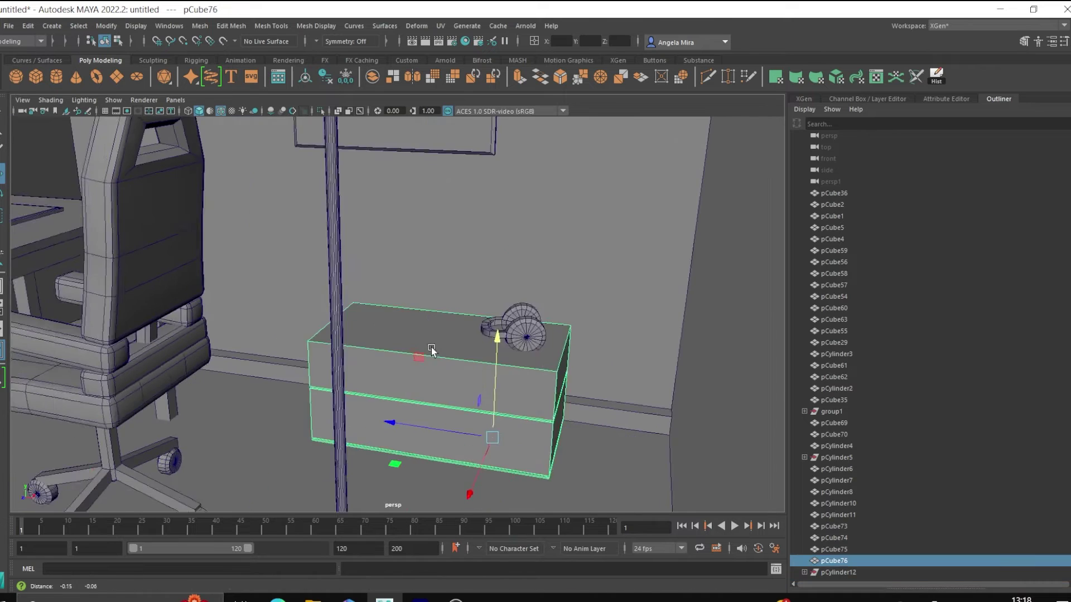
key("ctrl+d")
left_click_drag(413, 441, 107, 262)
key("ctrl+z")
key("r")
left_click_drag(427, 290, 492, 267)
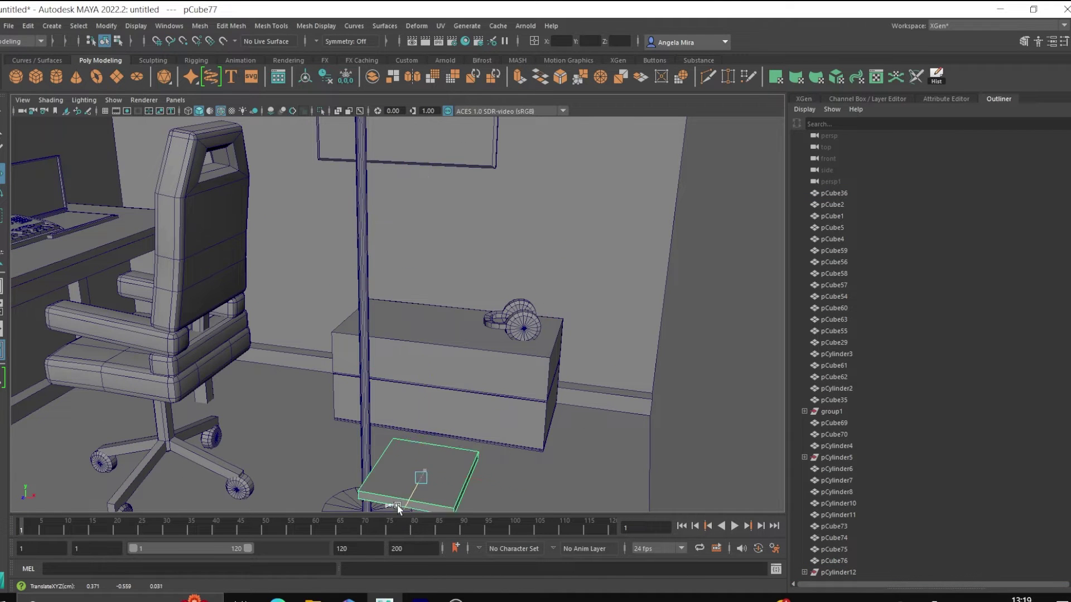
- Turn the headphone on the cabinet and scale the slab to fit the cabinet top
left_click_drag(409, 349, 534, 336, "alt")
left_click(534, 336)
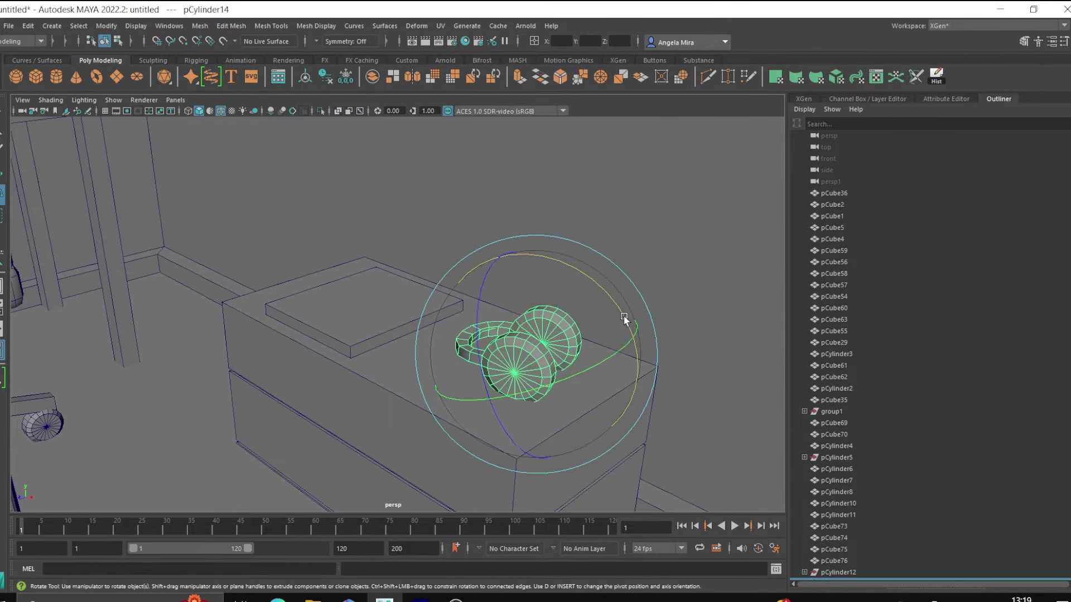
key("r")
mouse_move(624, 319)
left_mouse_down("alt")
mouse_move(352, 353)
mouse_move(430, 367)
left_mouse_up("alt")
left_click(431, 357)
- Duplicate the slab's top face into small pad buttons arranged in a grid on the slab
right_click(346, 288)
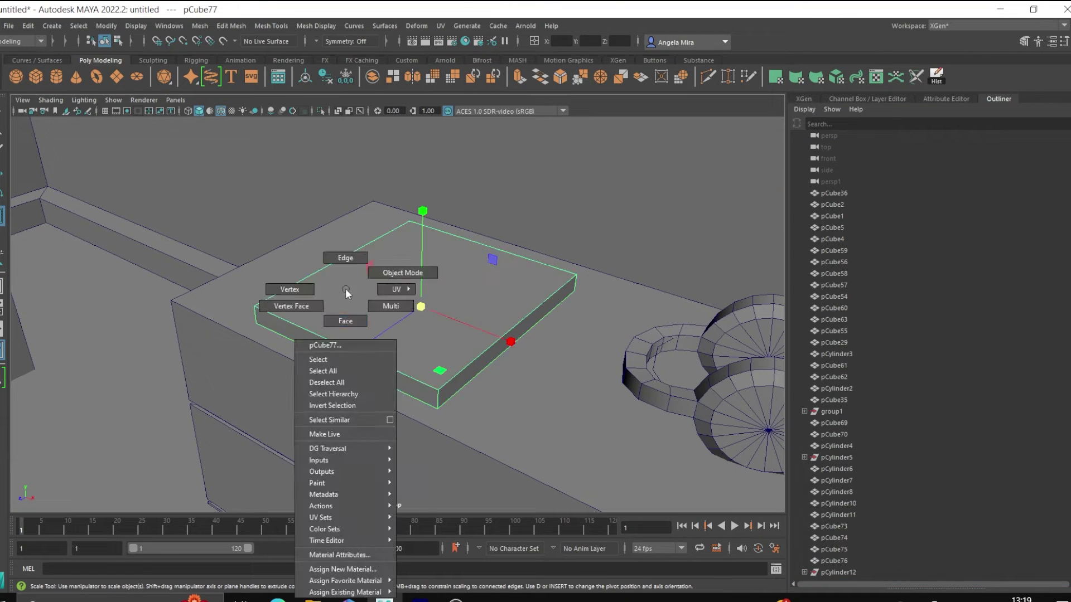
left_click(345, 320)
key("w")
left_click(457, 268)
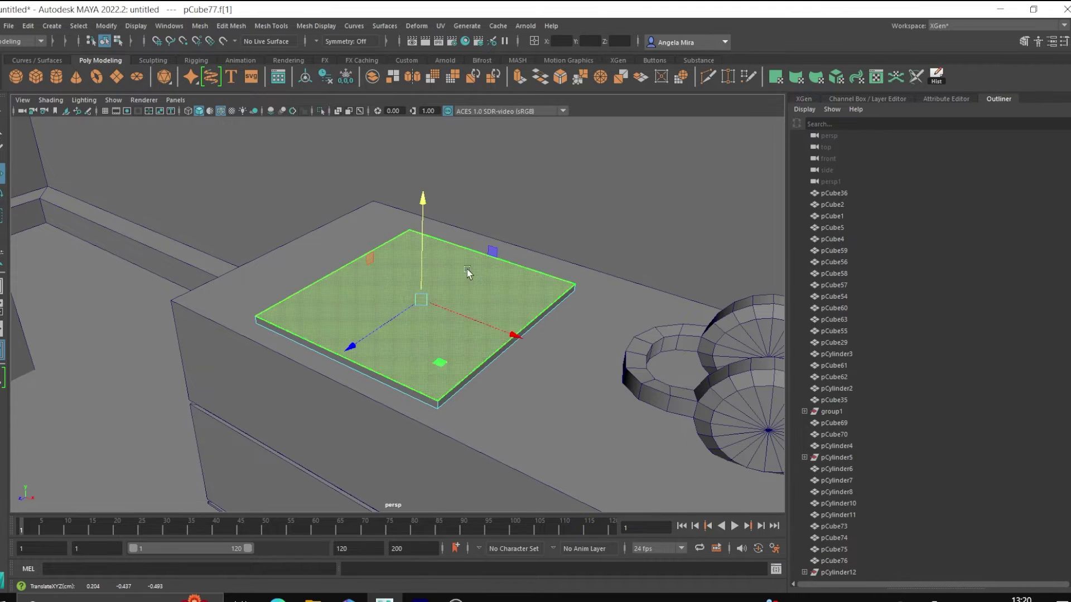
key("ctrl+d")
middle_click_drag(458, 286, 446, 301)
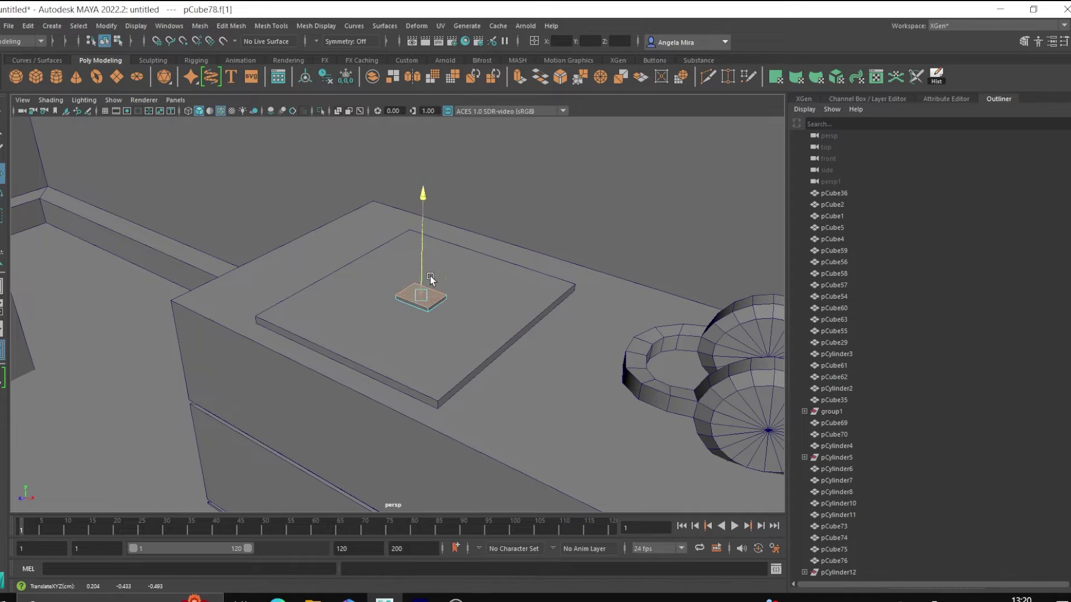
left_click_drag(341, 305, 406, 254, "shift")
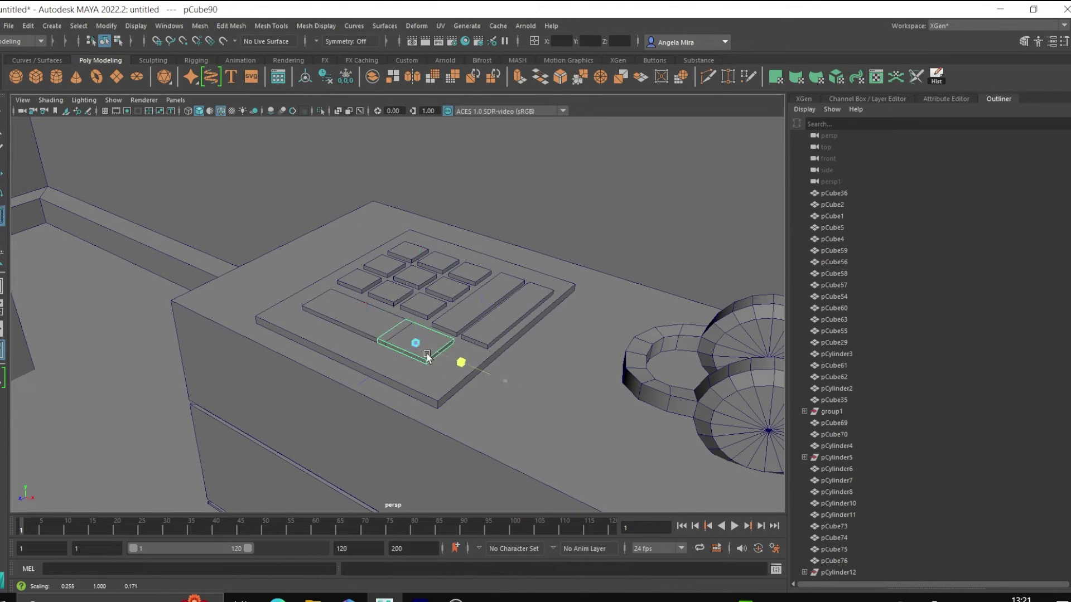
right_click(428, 357)
left_click_drag(428, 357, 346, 312, "alt")
- Add an area light and move it up near the ceiling
left_click(411, 250)
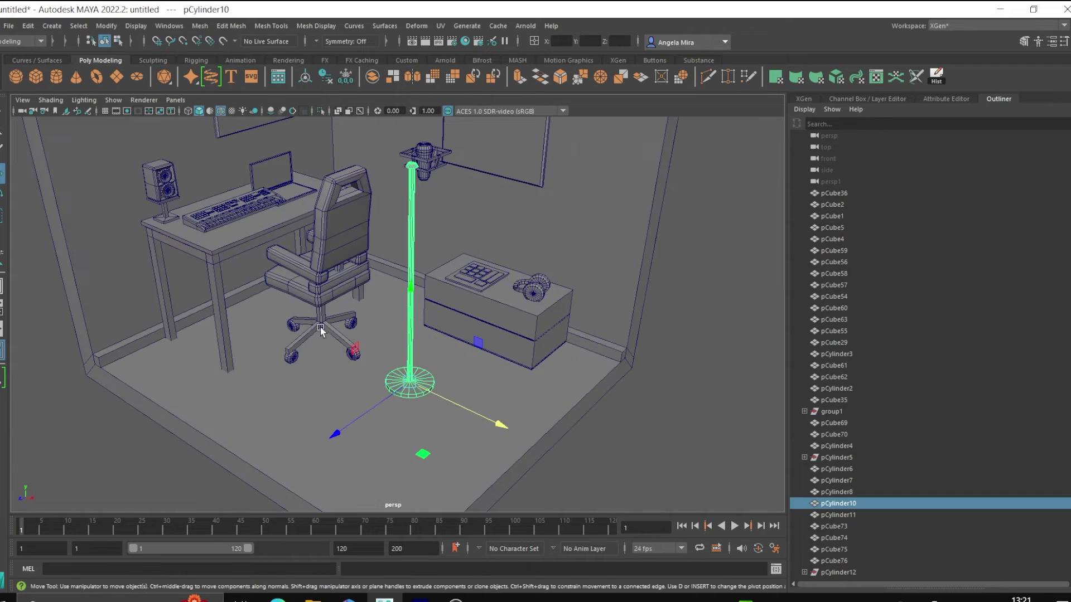
scroll(320, 326, "down", 3)
left_click_drag(483, 304, 564, 444)
left_click_drag(502, 334, 390, 312, "alt")
left_click(52, 25)
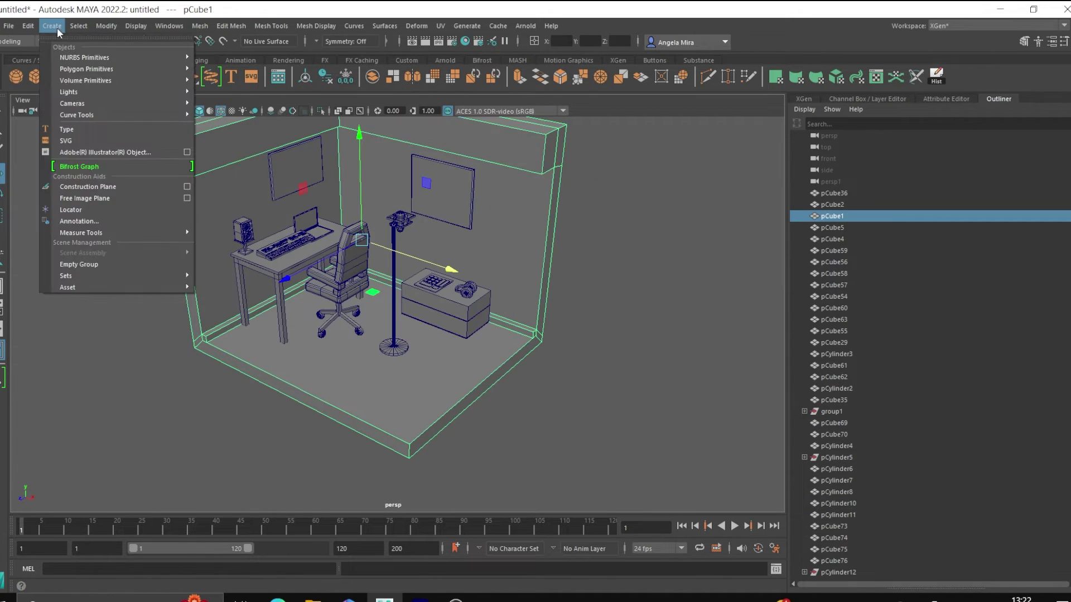
left_click(239, 138)
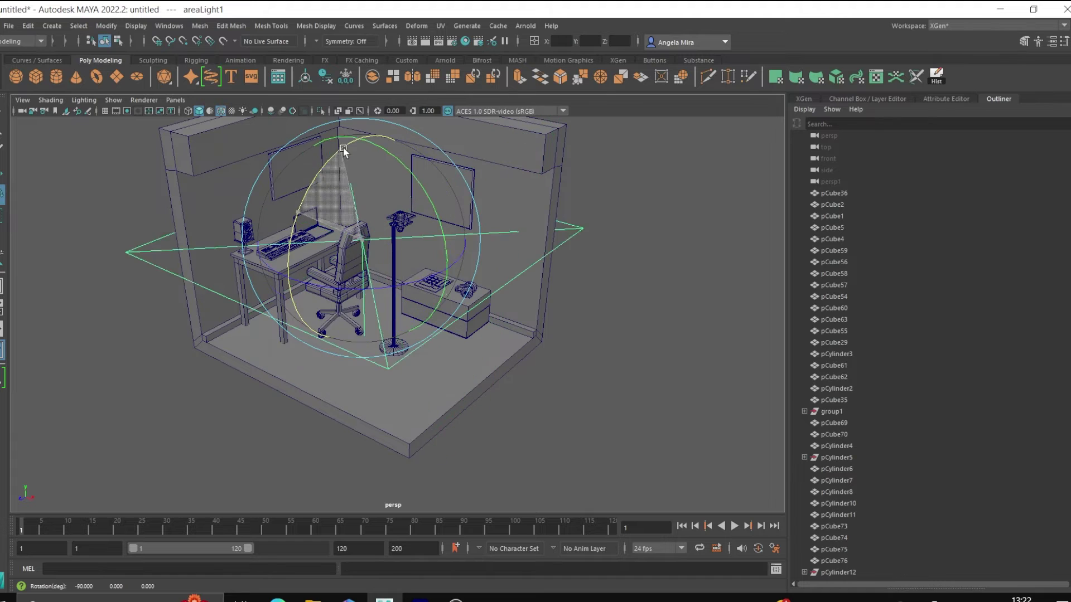
left_click_drag(330, 239, 524, 286, "alt")
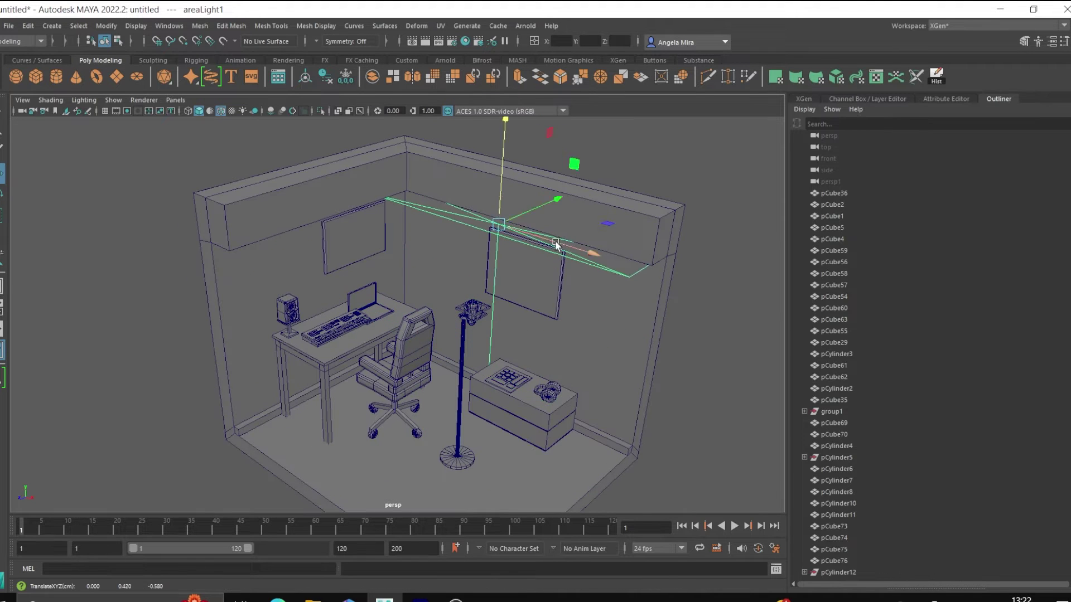
- Duplicate the light along the wall top, colour it red, and render an Arnold preview
key("ctrl+a")
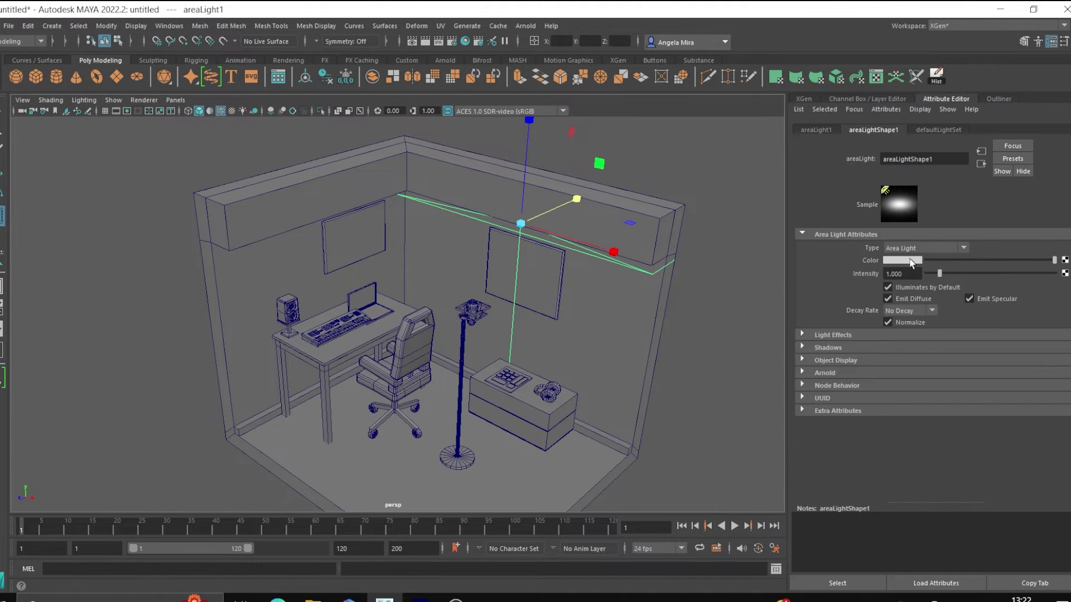
key("ctrl+d")
left_click_drag(649, 213, 480, 296, "alt")
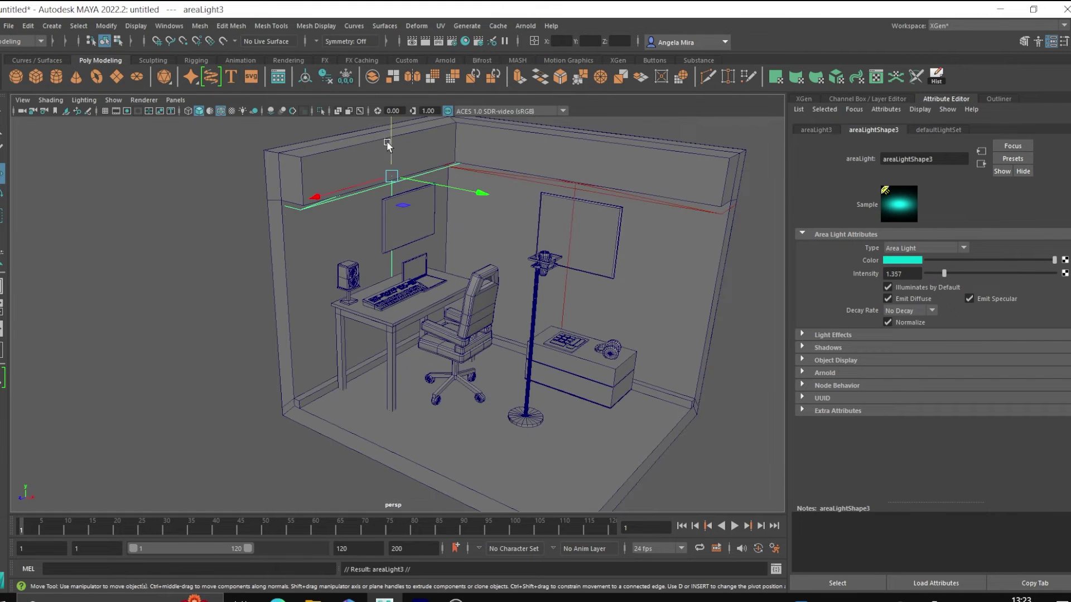
left_click(905, 261)
left_click(580, 306)
left_click(525, 25)
left_click(533, 49)
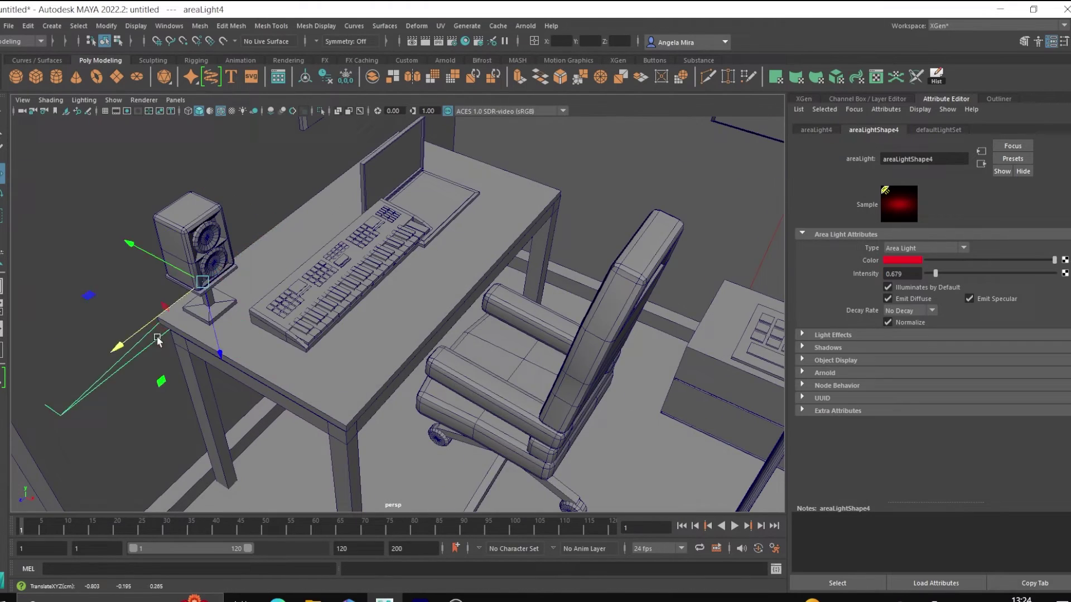
- Duplicate a light and place the red light behind the desk
left_click_drag(156, 336, 32, 380, "alt")
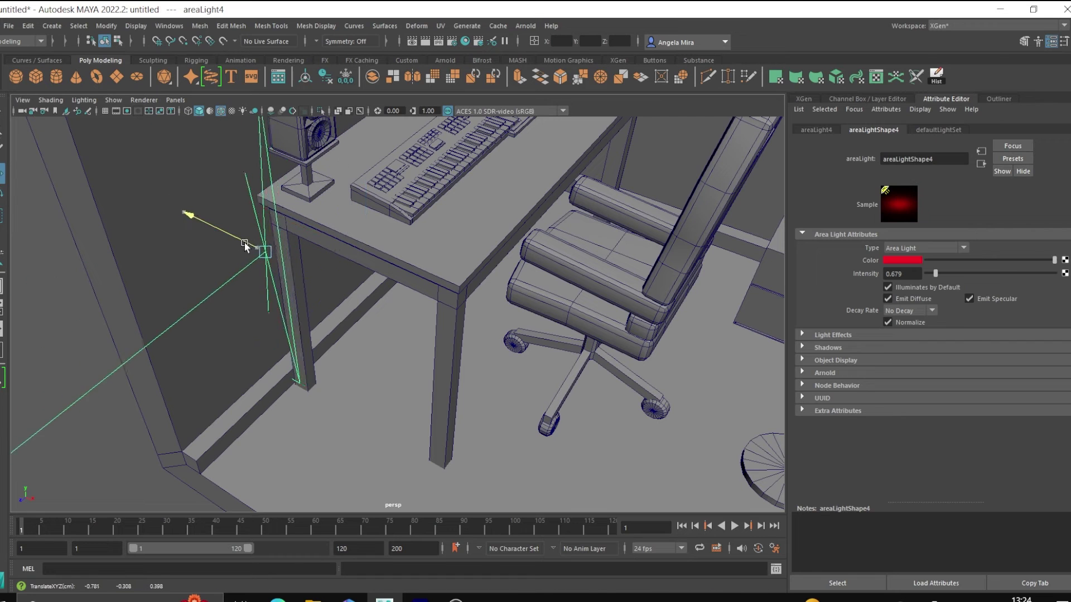
key("ctrl+d")
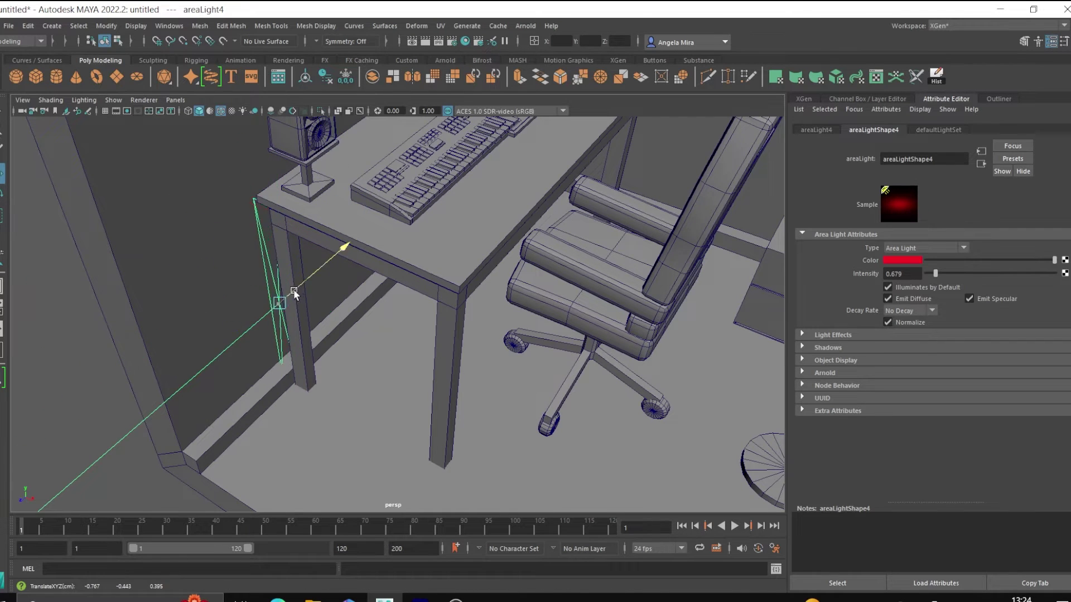
left_click_drag(292, 292, 530, 284, "alt")
key("e")
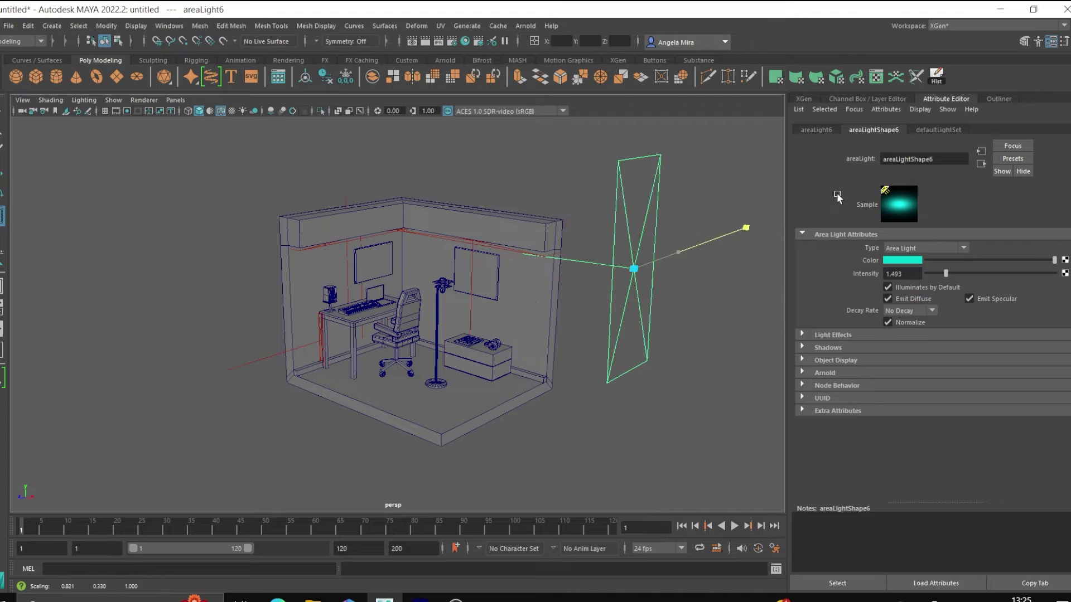
key("r")
- Stretch a cyan light into a tall panel, add a copy facing the room, then close the render
left_click_drag(578, 313, 539, 326, "alt")
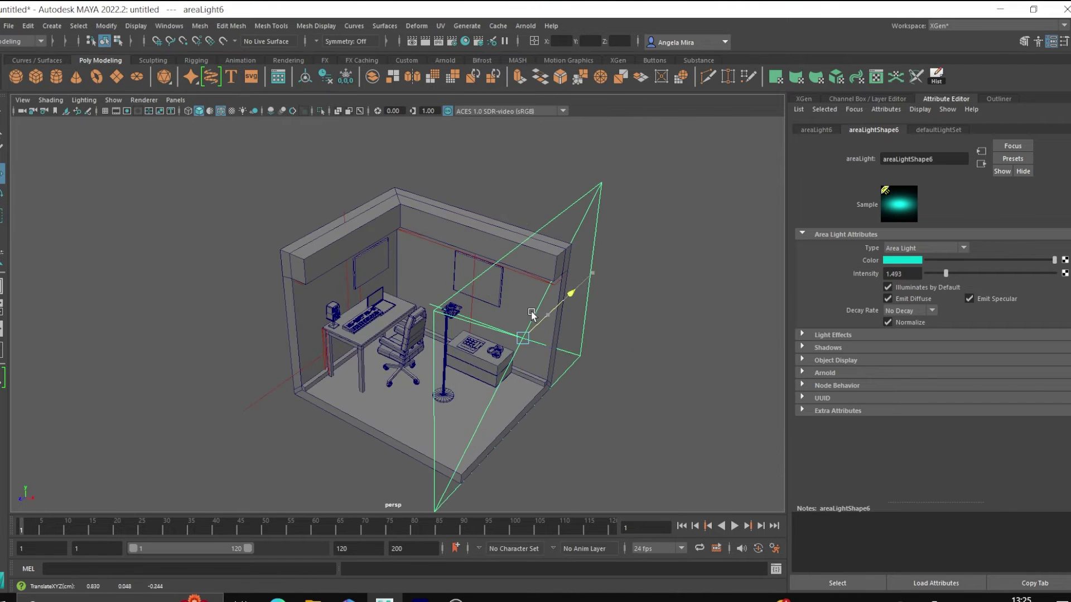
key("ctrl+d")
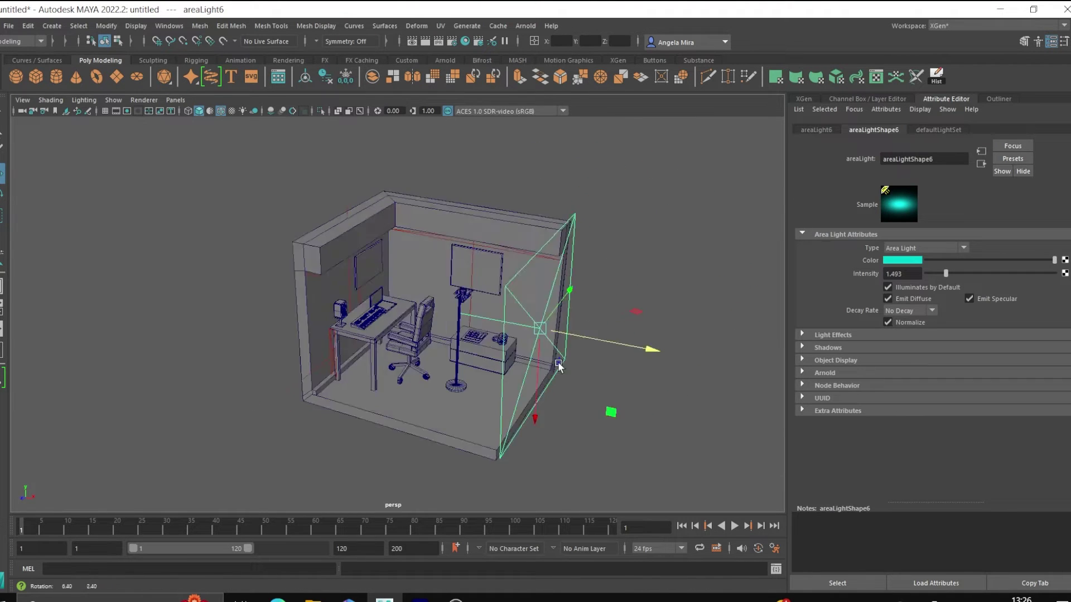
key("e")
left_click_drag(553, 370, 464, 386)
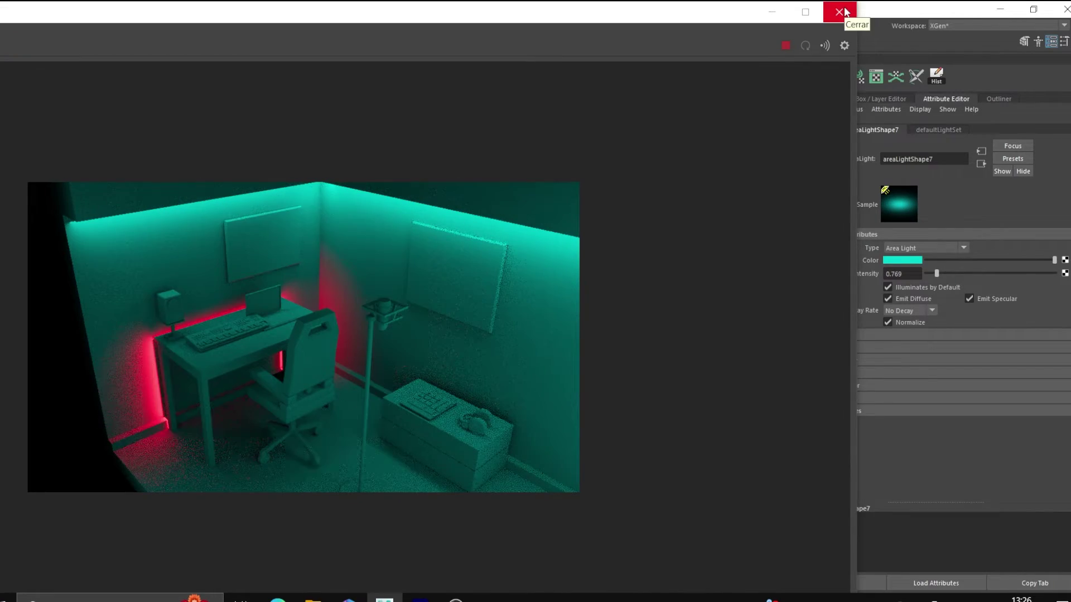
left_click(847, 18)
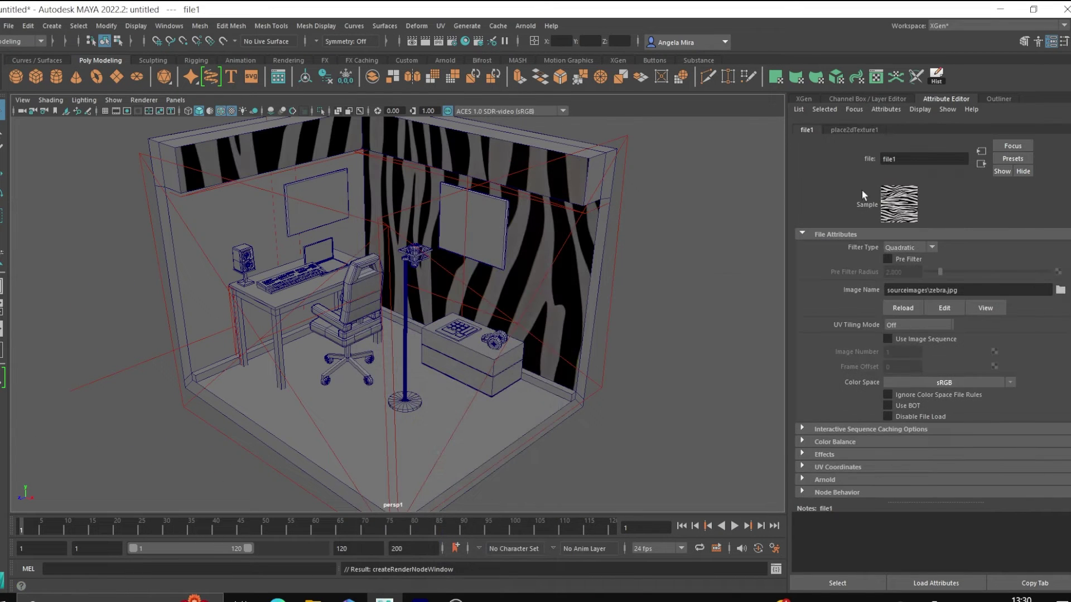
- Set the zebra texture repeat to 1.5 and assign a new material to the floor
left_click_drag(890, 343, 920, 335, "ctrl")
key("Return")
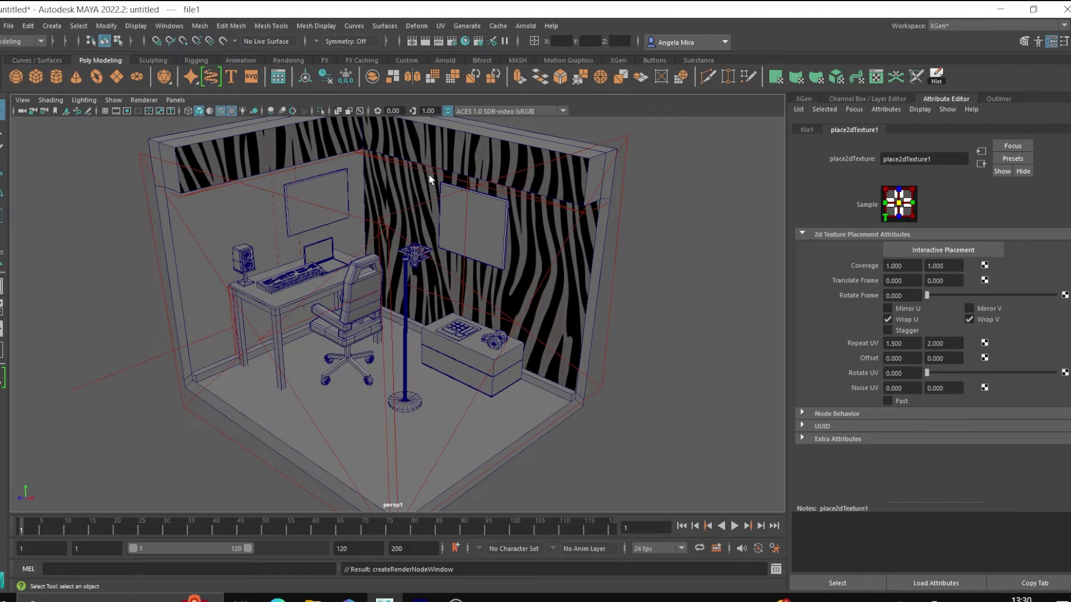
left_click(511, 308)
mouse_move(512, 308)
right_mouse_down()
mouse_move(559, 300)
mouse_move(586, 575)
right_mouse_up()
left_click(450, 379)
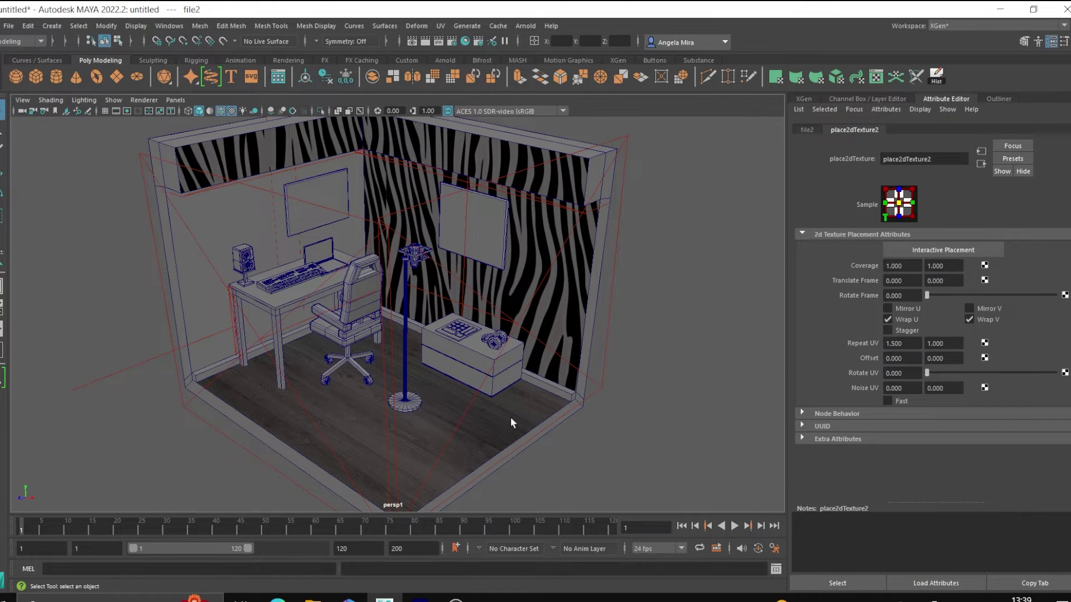
left_click(513, 423)
left_click(941, 130)
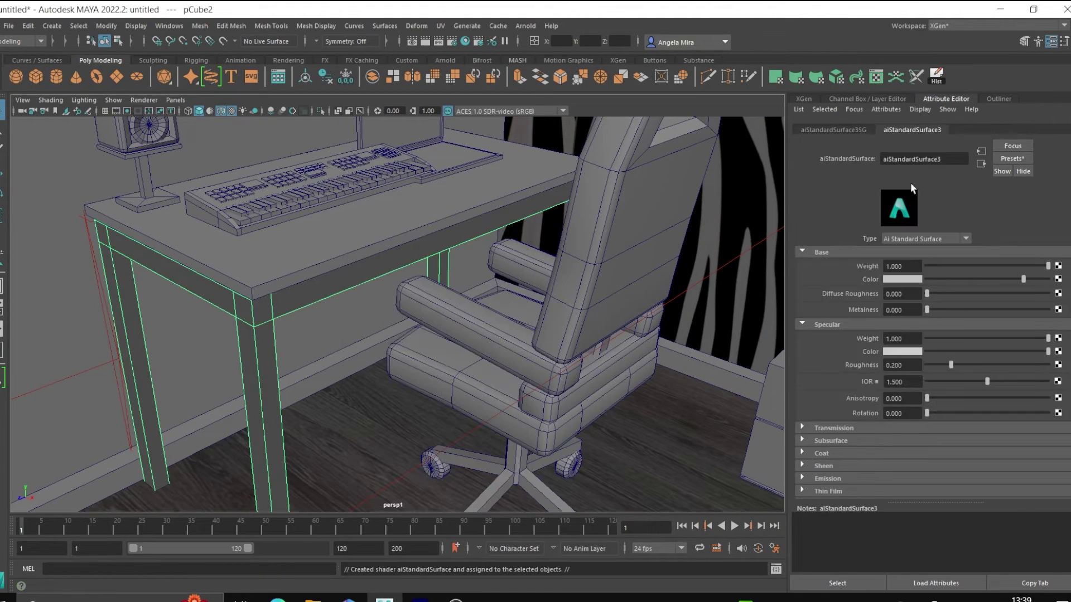
- Name the floor material 'blanc' and give the desk top a new brown aiStandardSurface
type("blanc")
key("Return")
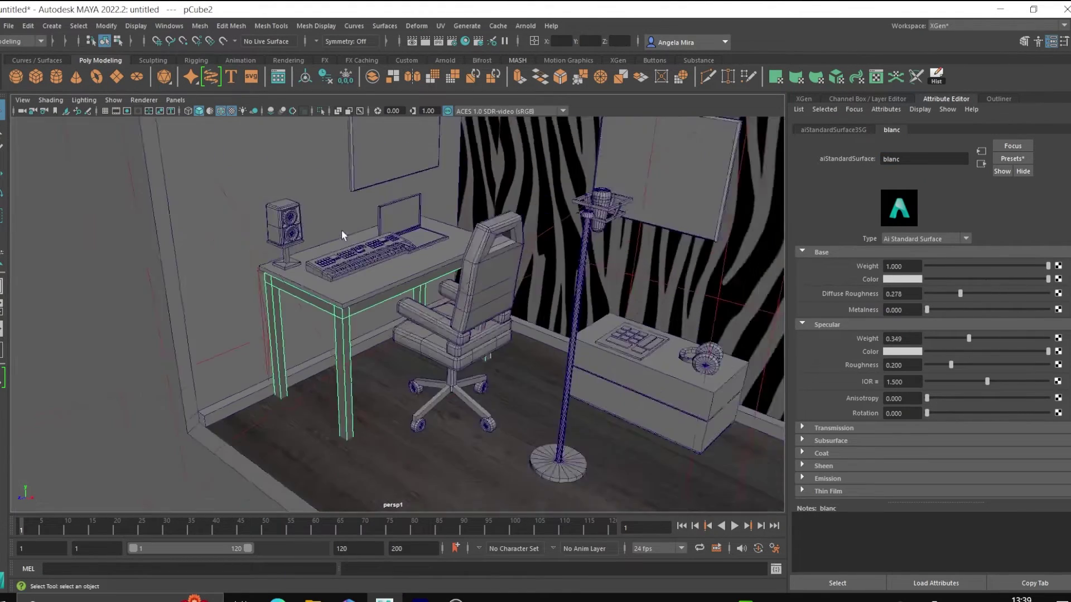
right_click(454, 246)
left_click(454, 536)
left_click(466, 282)
left_click(916, 278)
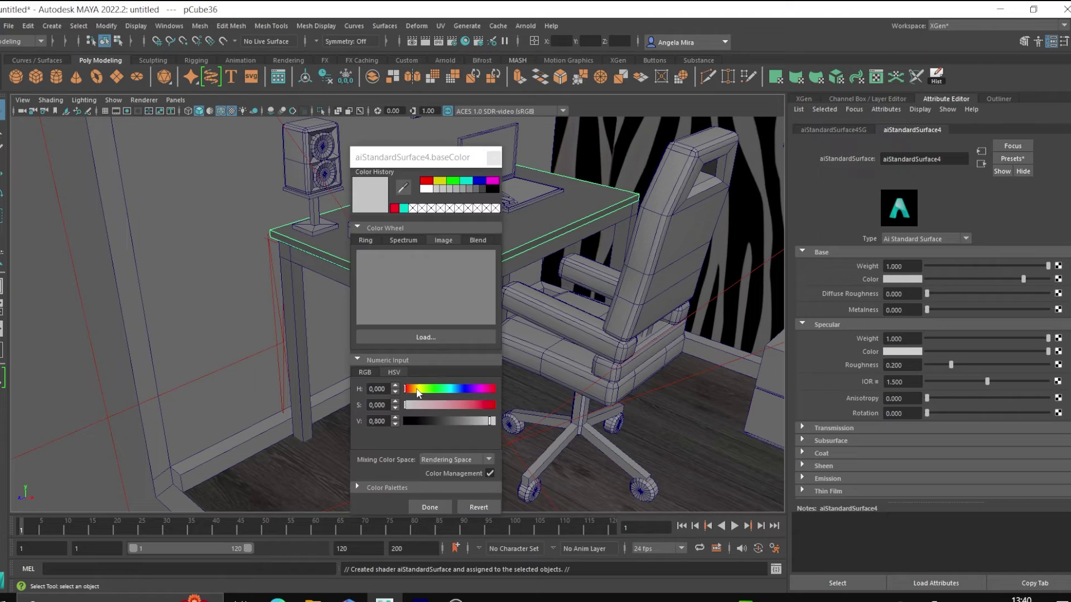
left_click(493, 157)
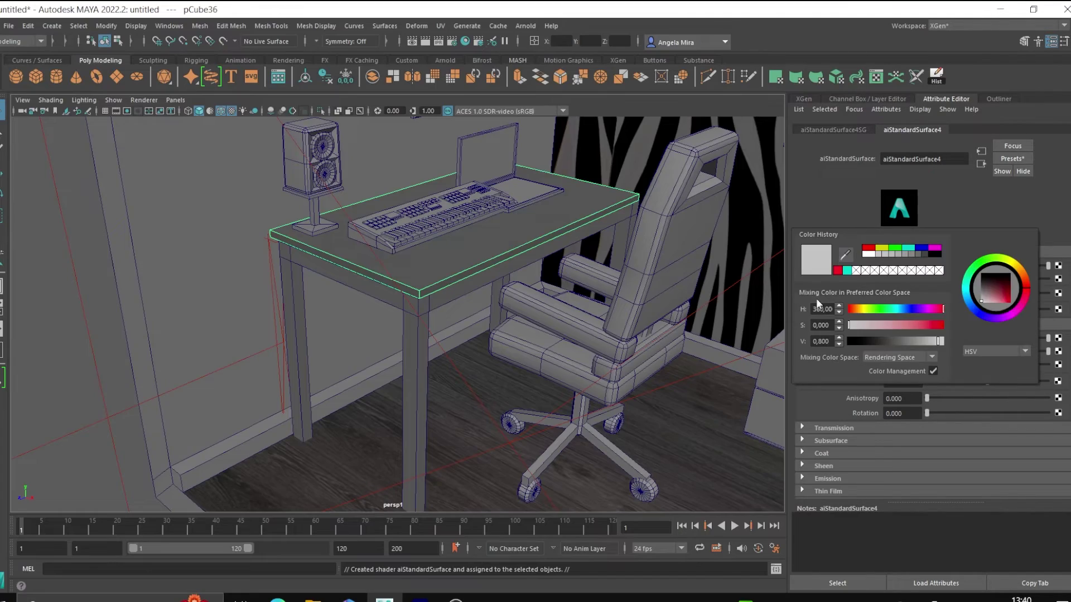
left_click(816, 299)
left_click(560, 269)
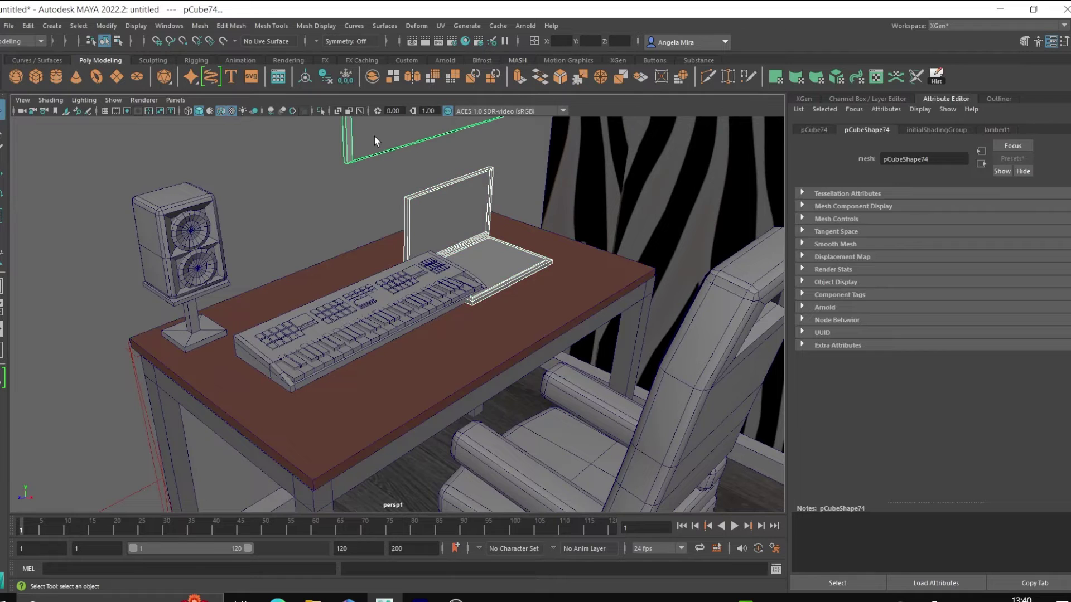
- Give the laptop a new black material named 'negro met'
right_click_drag(374, 136, 459, 487)
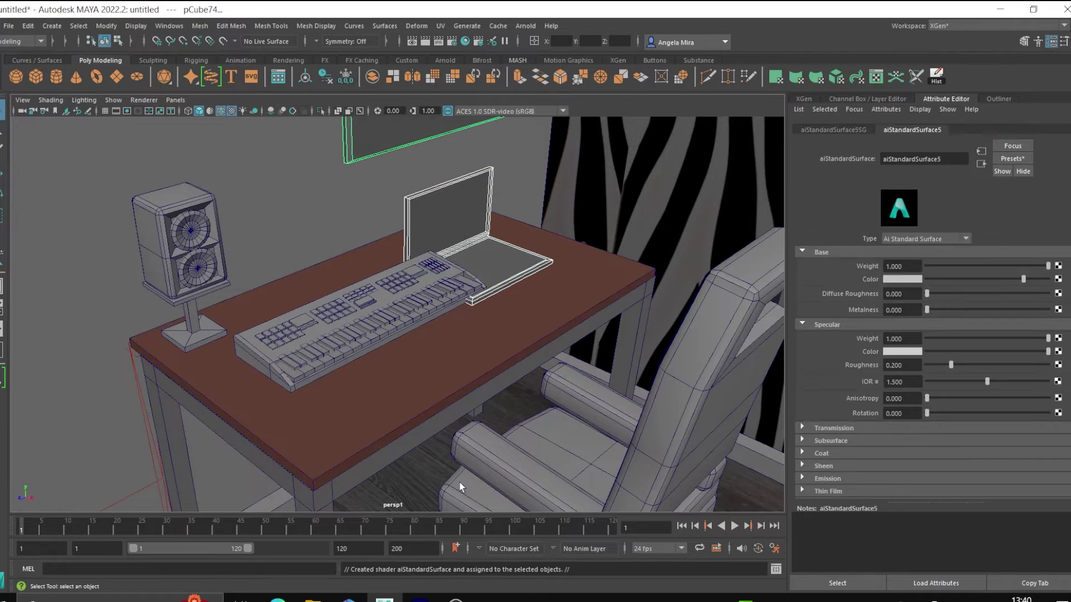
type("negro met")
left_click_drag(1024, 279, 932, 279)
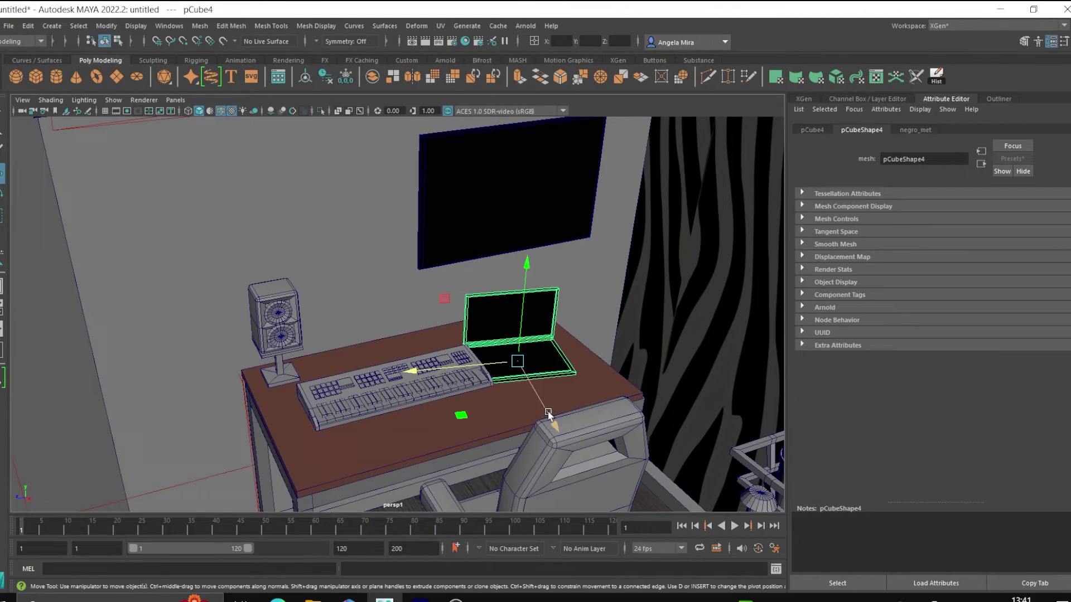
- Assign the keyboard body a new red aiStandardSurface and show textured shading
left_click(390, 385)
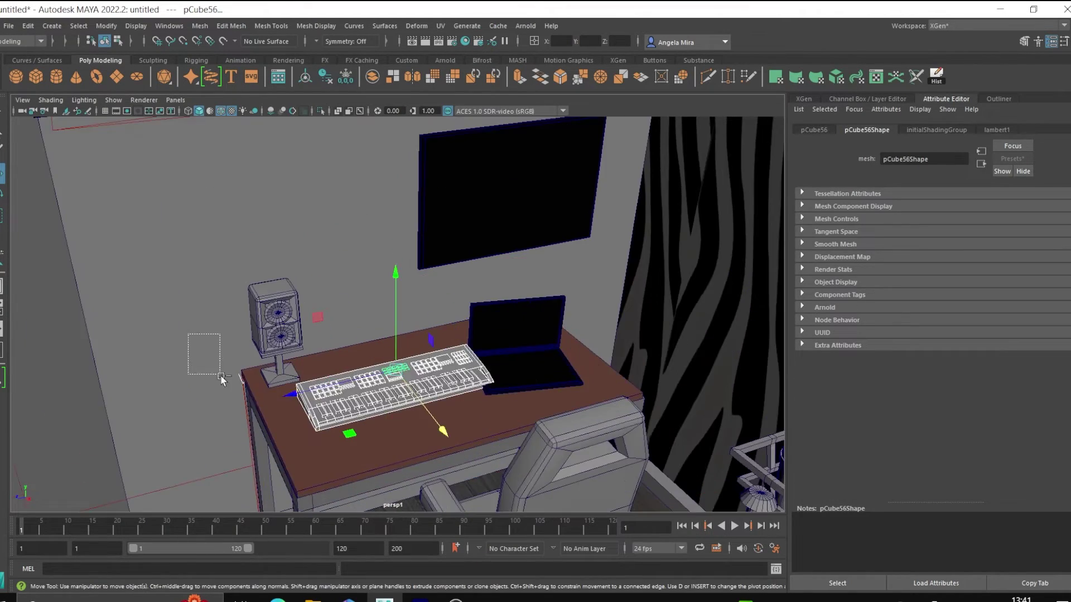
left_click(23, 26)
key("f")
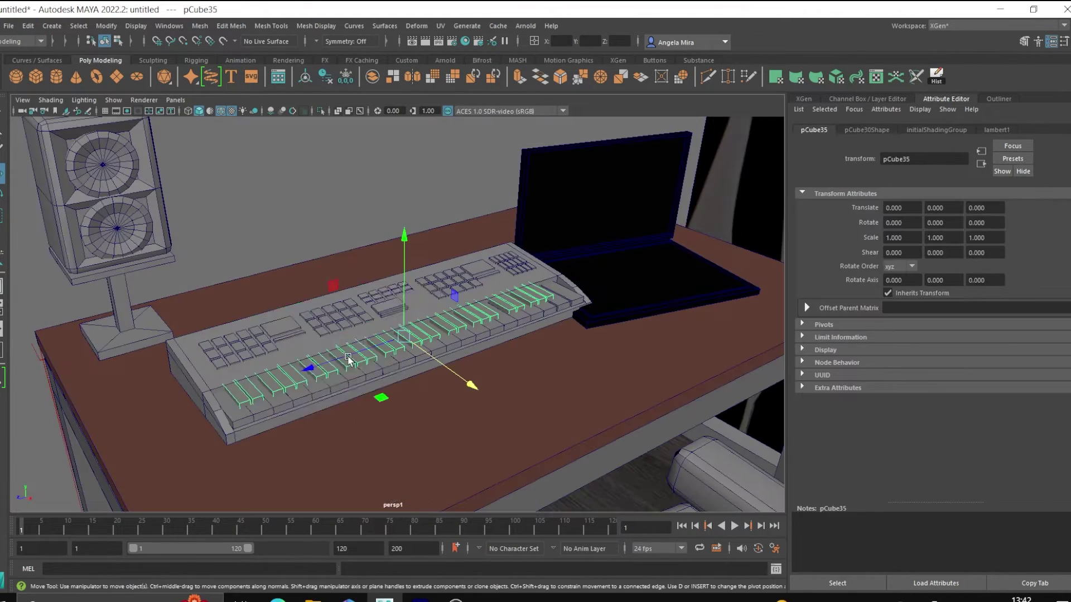
mouse_move(306, 310)
right_mouse_down()
mouse_move(255, 366)
mouse_move(257, 424)
right_mouse_up()
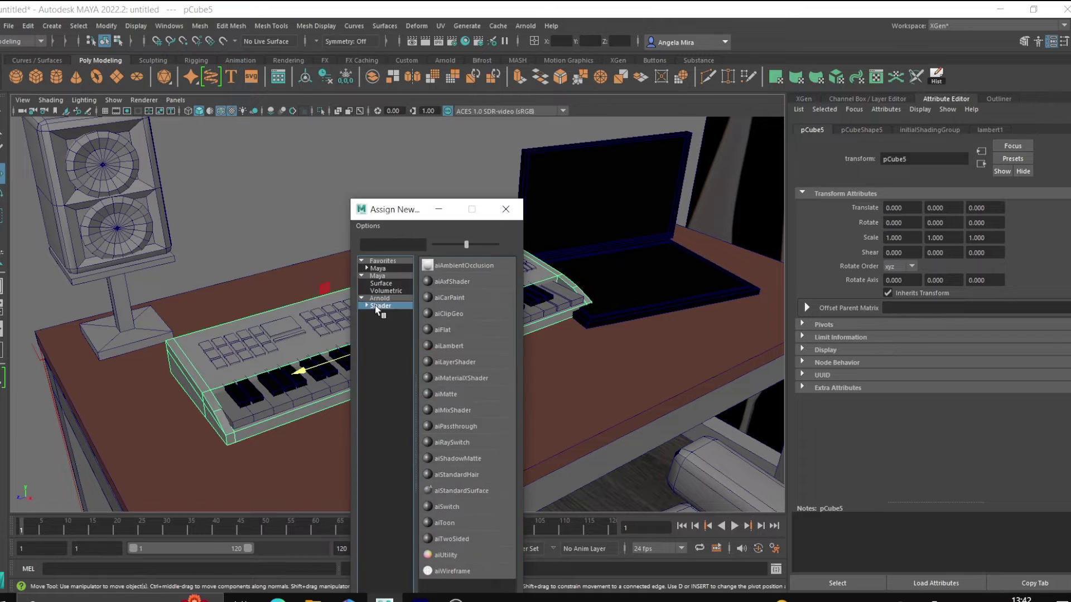
left_click(463, 268)
left_click(918, 282)
left_click(913, 330)
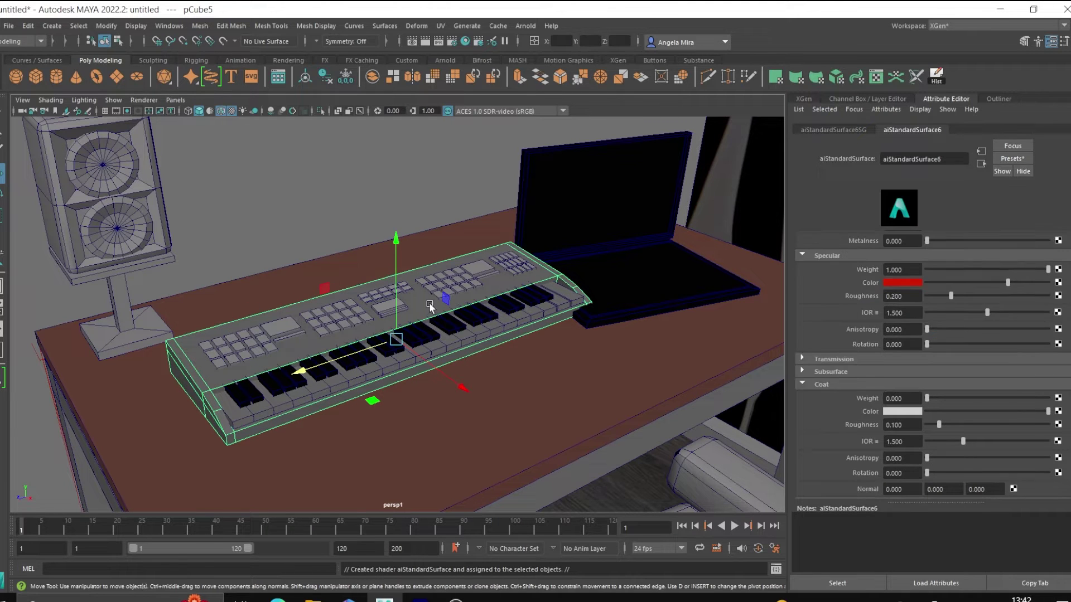
key("6")
scroll(325, 188, "down", 3)
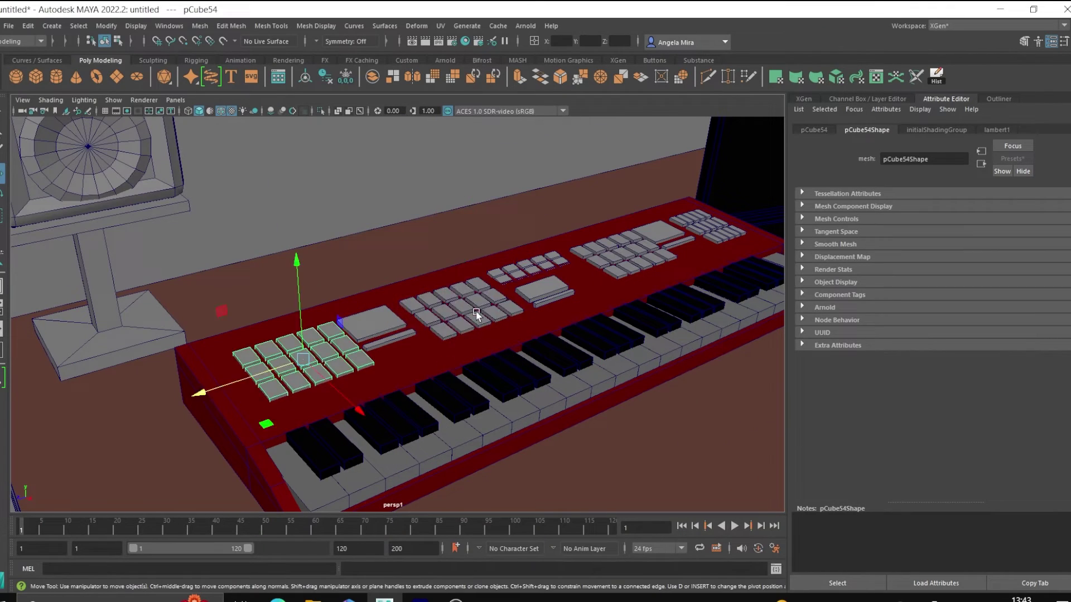
- Give the selected pads a new aiStandardSurface material named plastic1
right_click_drag(669, 240, 704, 507)
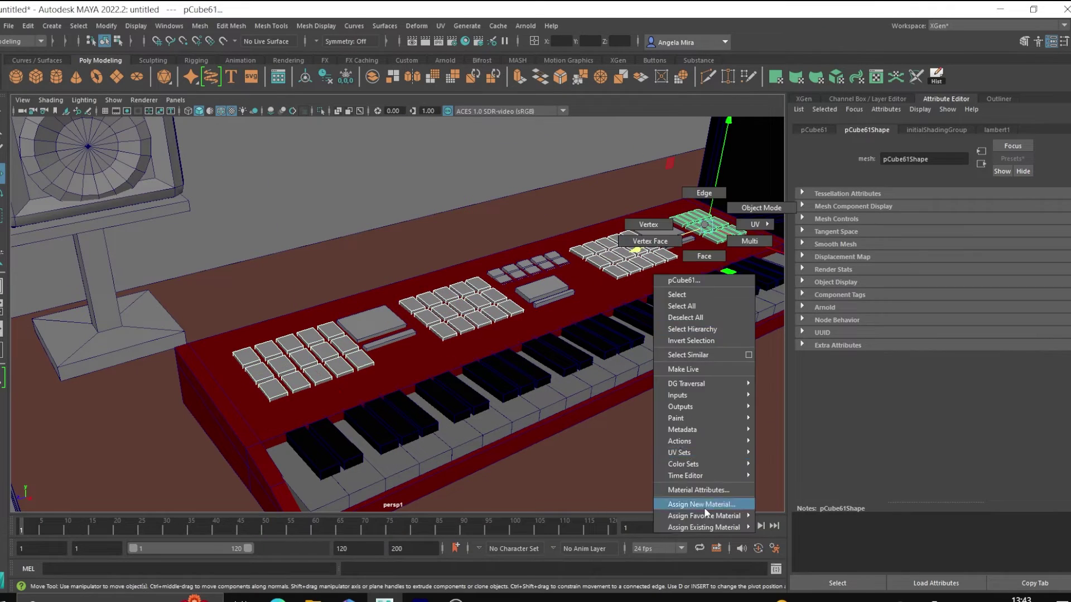
left_click(380, 306)
left_click(458, 443)
type("tic1")
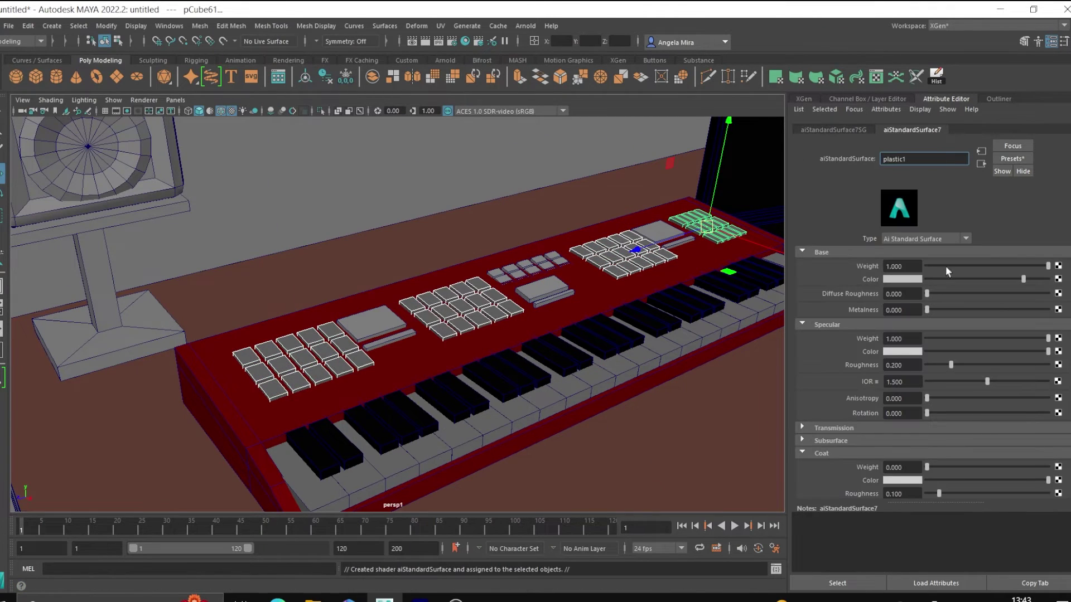
key("Return")
- Give the other pad slabs a new aiStandardSurface material named plastic2
left_click(661, 234)
right_click_drag(660, 234, 704, 507)
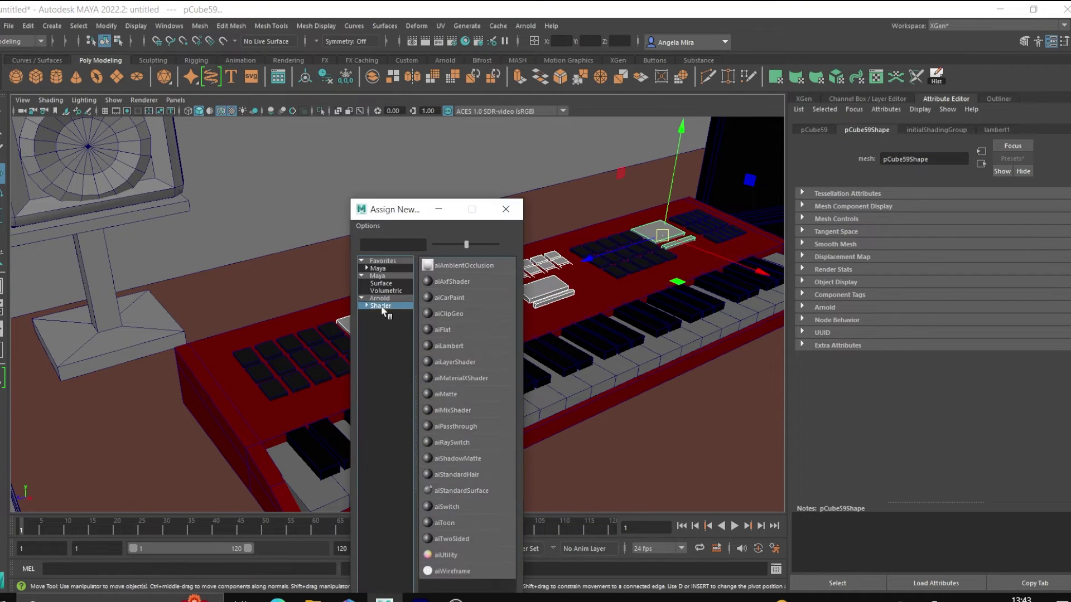
left_click(382, 310)
type("plastic2")
key("Return")
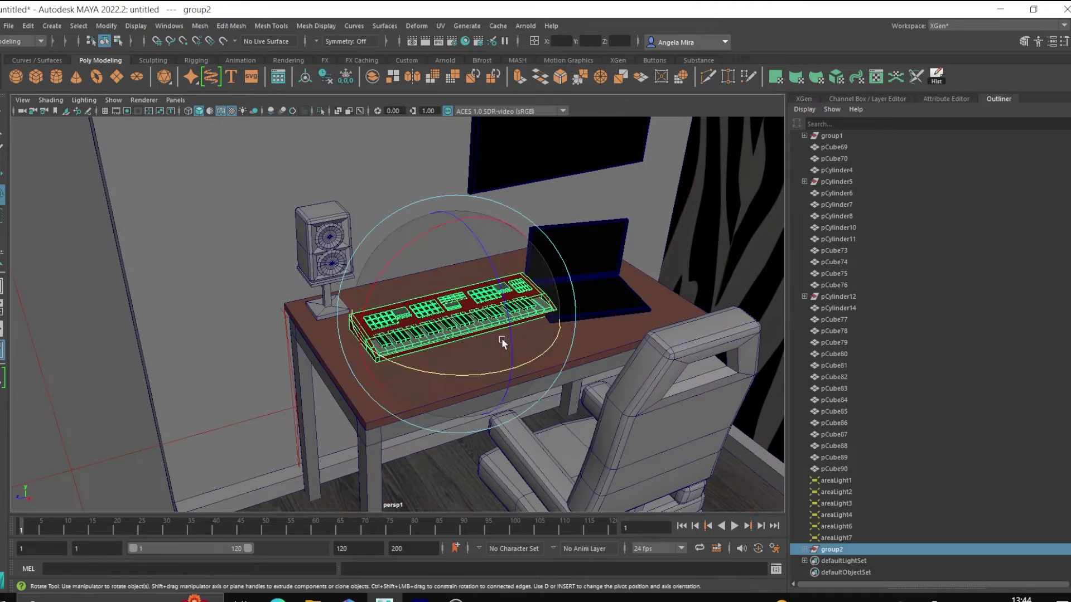
- Select the speaker and combine its two cones into one mesh
left_click(584, 299)
scroll(475, 367, "up", 5)
left_click(390, 235)
right_click(351, 328)
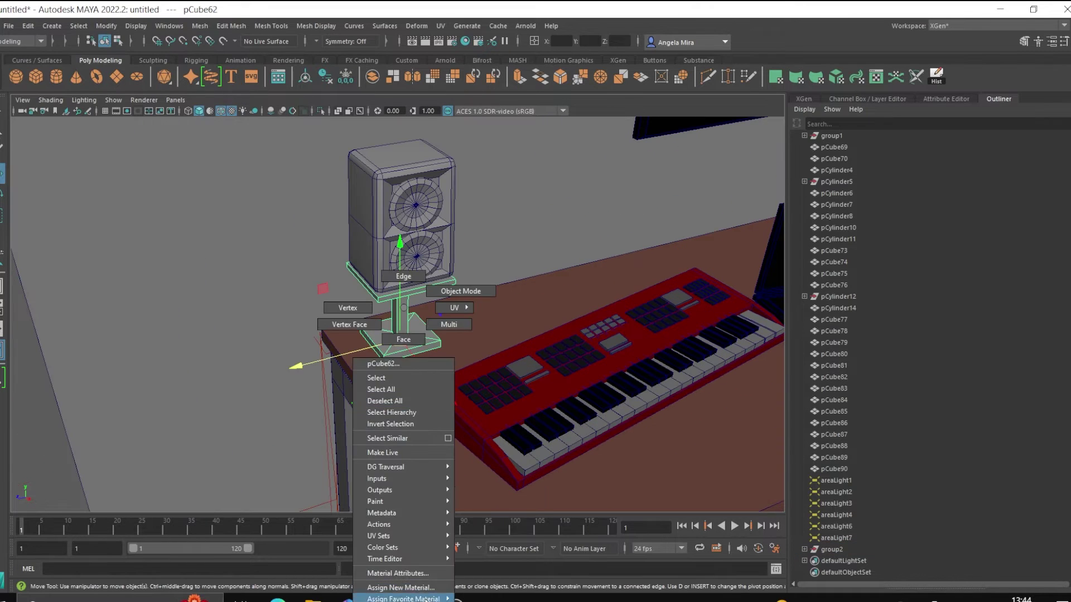
right_click_drag(381, 256, 427, 561)
scroll(433, 265, "up", 3)
left_click(443, 201)
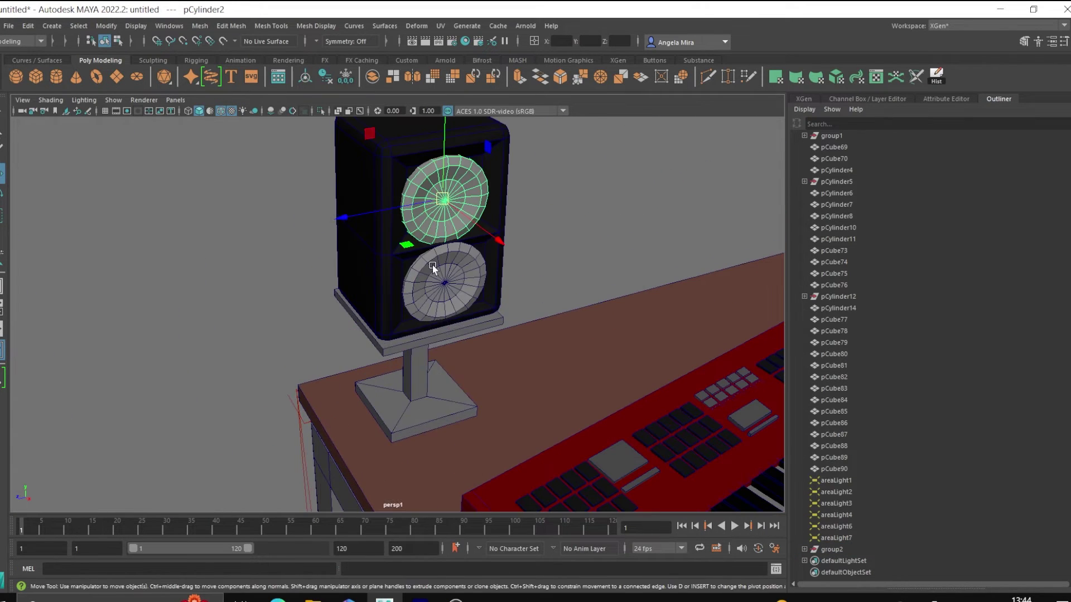
left_click(199, 26)
left_click(234, 67)
- Extract the cone rings and give them a new gold aiStandardSurface, then render a preview
left_click(409, 203)
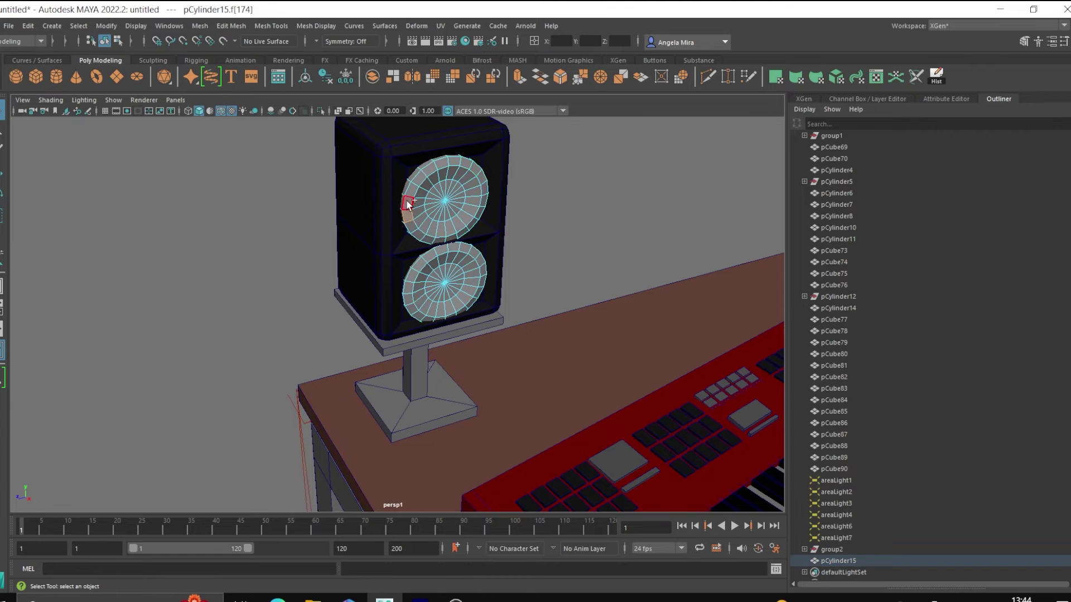
right_click_drag(462, 220, 561, 549)
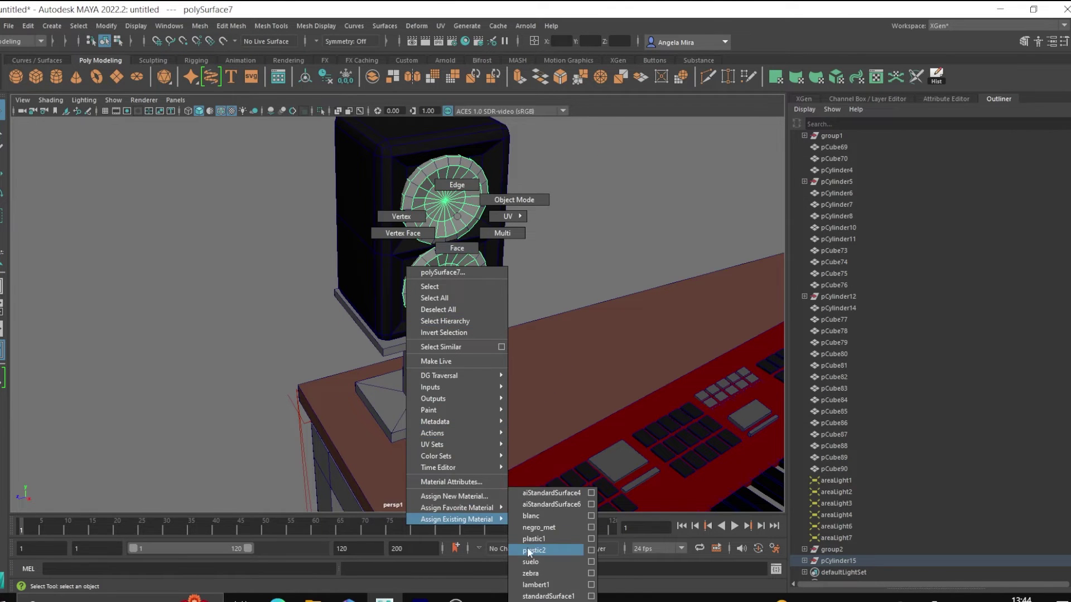
left_click(418, 275)
right_click_drag(418, 275, 424, 564)
left_click(478, 495)
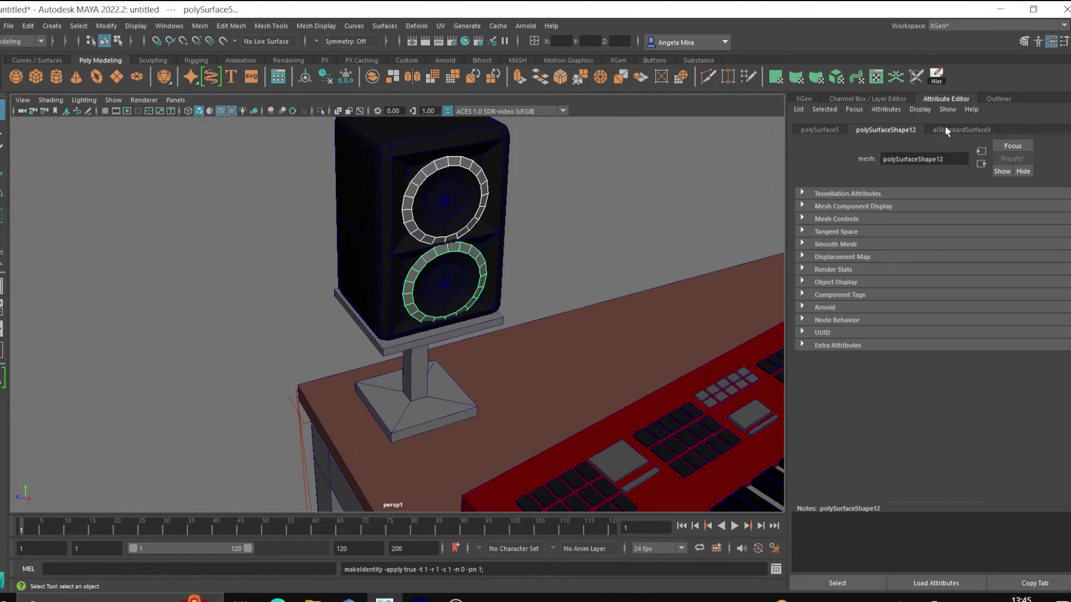
type("ai")
left_click(904, 280)
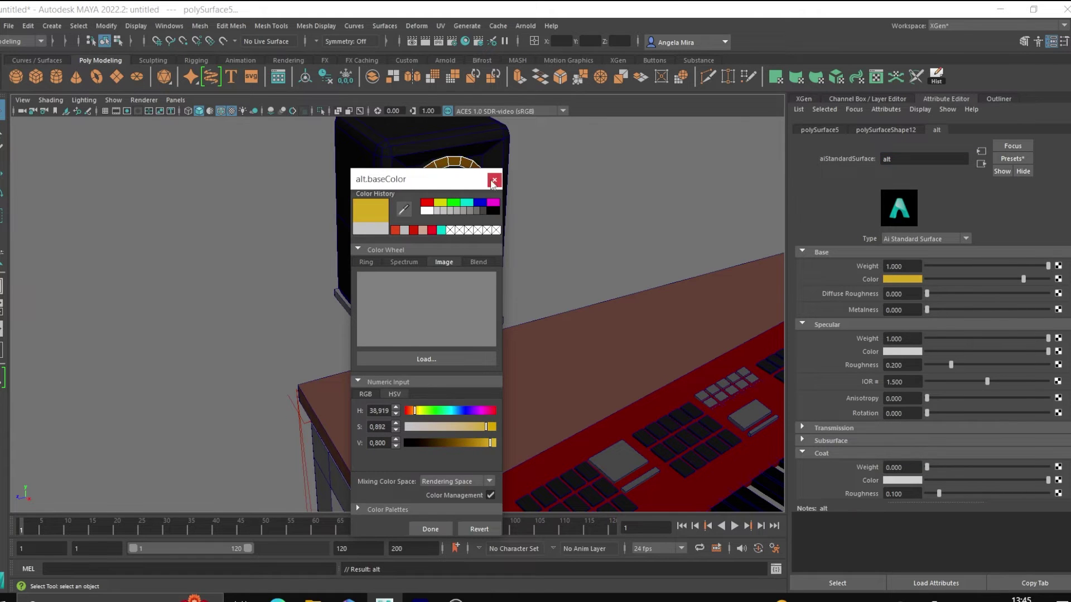
left_click(493, 181)
left_click(903, 279)
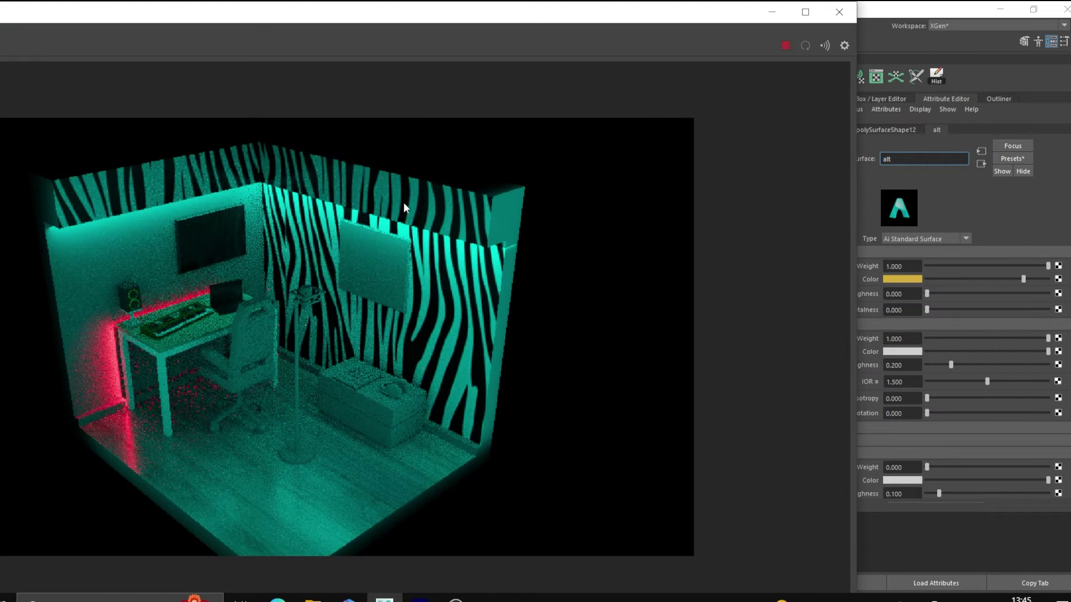
- Group the speaker parts, duplicate them, and turn the copy about 27° on its vertical axis
key("ctrl+g")
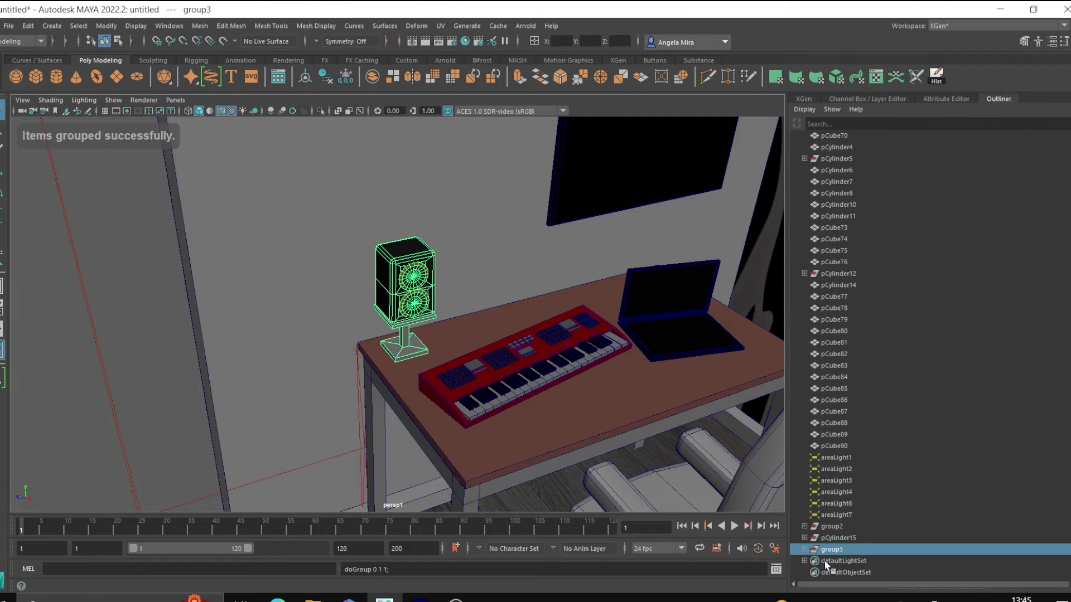
key("ctrl+d")
left_click(265, 278)
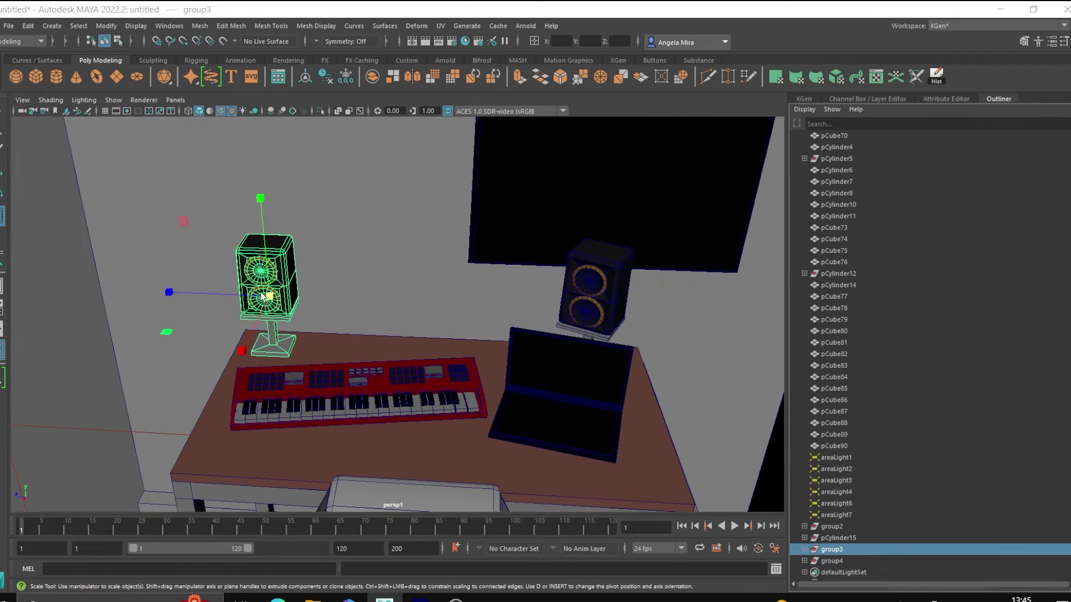
key("e")
left_click(832, 561)
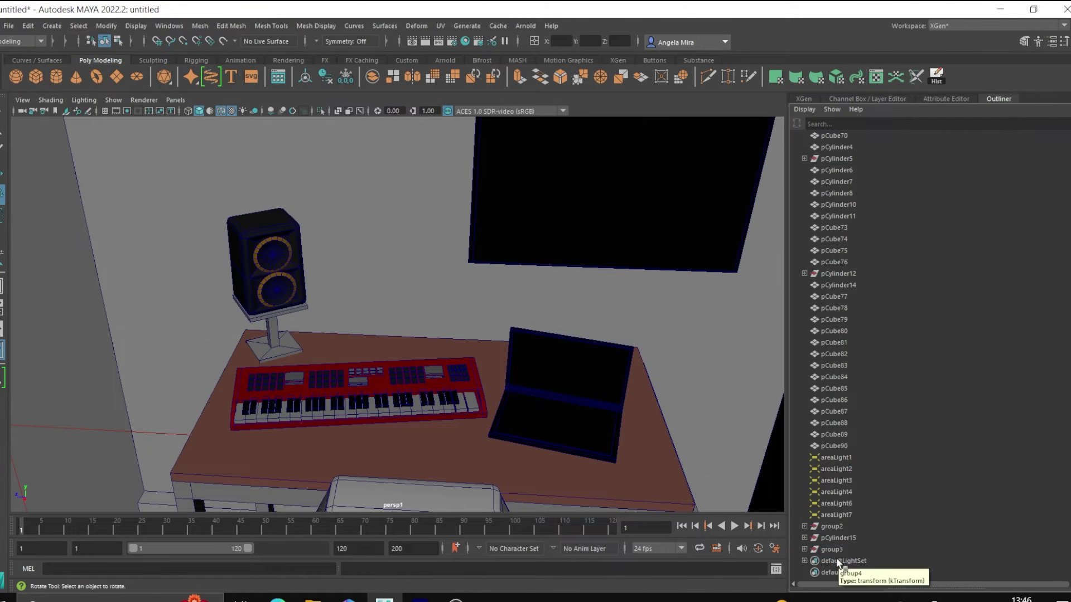
mouse_move(623, 353)
left_mouse_down()
mouse_move(511, 335)
mouse_move(500, 368)
mouse_move(379, 322)
left_mouse_up()
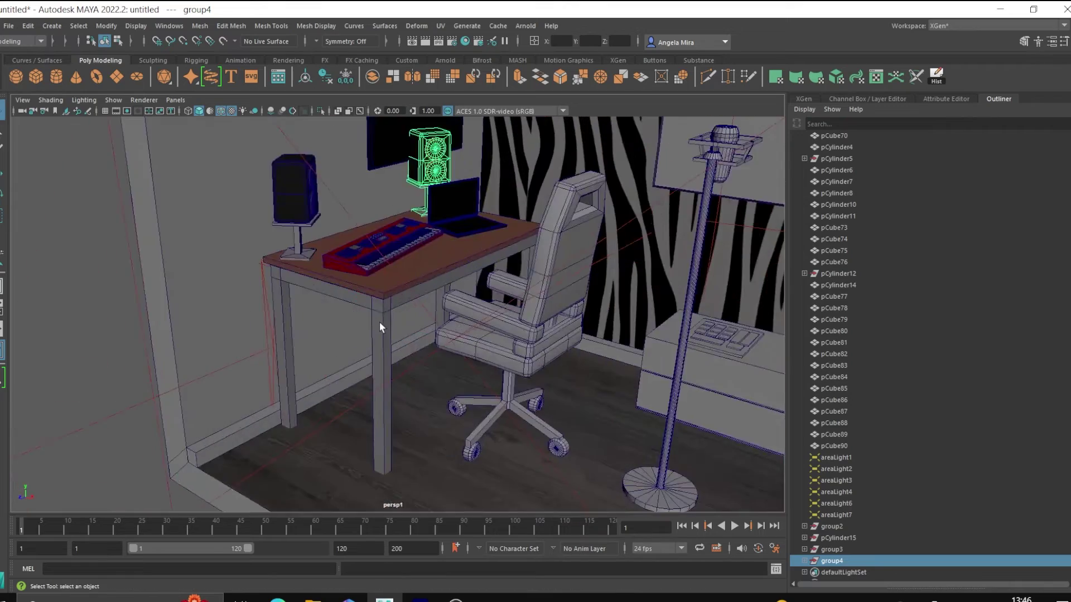
scroll(379, 323, "down", 3)
- Place a duplicate of the keyboard on the right-hand table, rotated to fit
left_click(594, 343)
key("w")
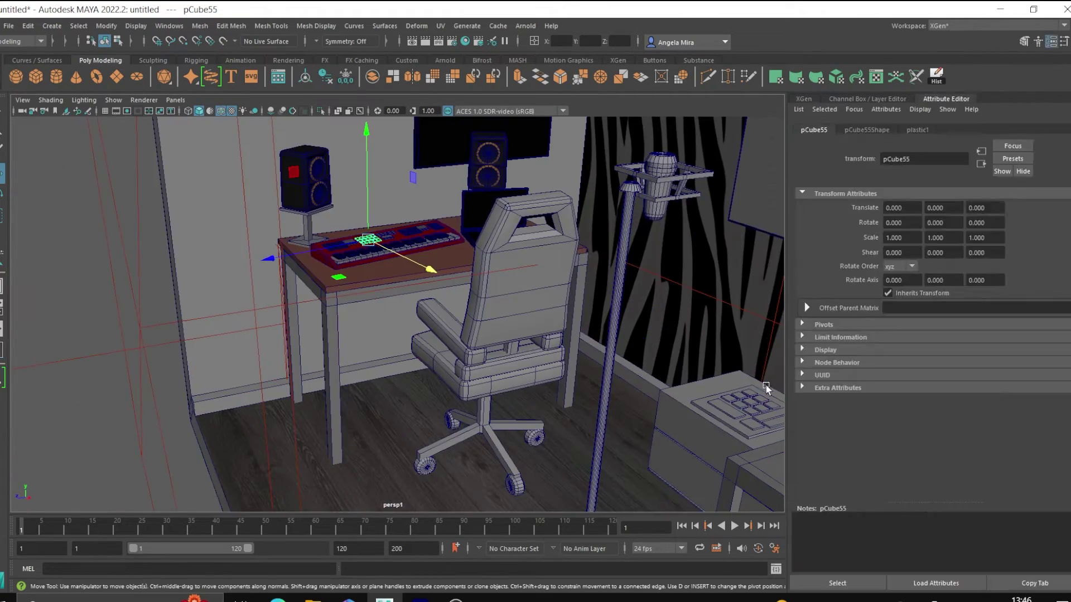
left_click(395, 271)
key("ctrl+d")
mouse_move(477, 296)
left_mouse_down()
mouse_move(730, 357)
mouse_move(590, 364)
left_mouse_up()
key("e")
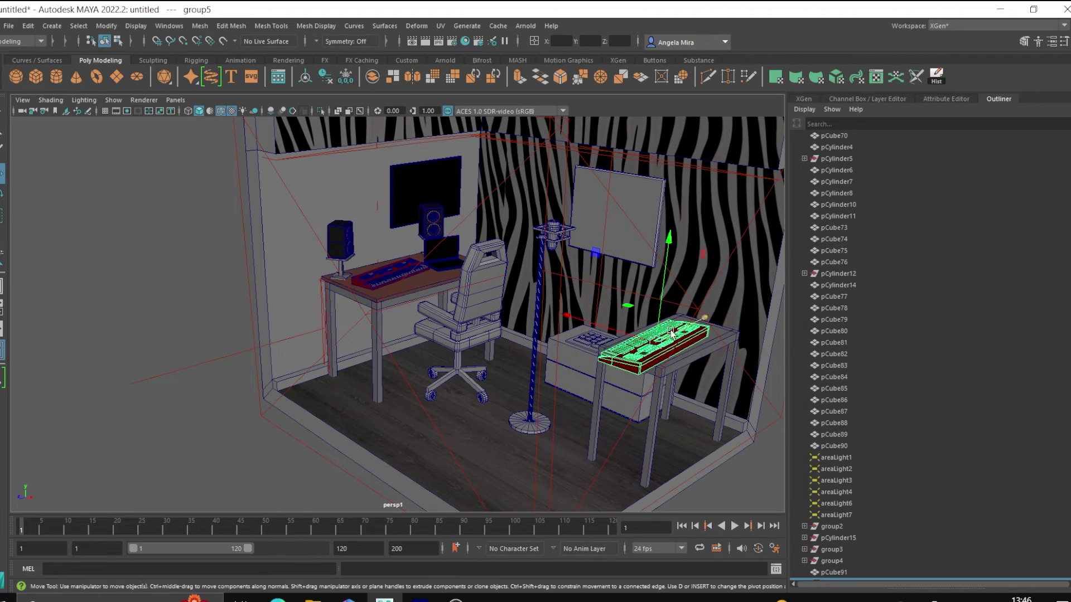
- Raise another keyboard copy above the left desk as a shelf and extrude an angled support leg
mouse_move(672, 334)
left_mouse_down("alt")
mouse_move(500, 375)
mouse_move(610, 425)
left_mouse_up("alt")
key("ctrl+d")
key("f")
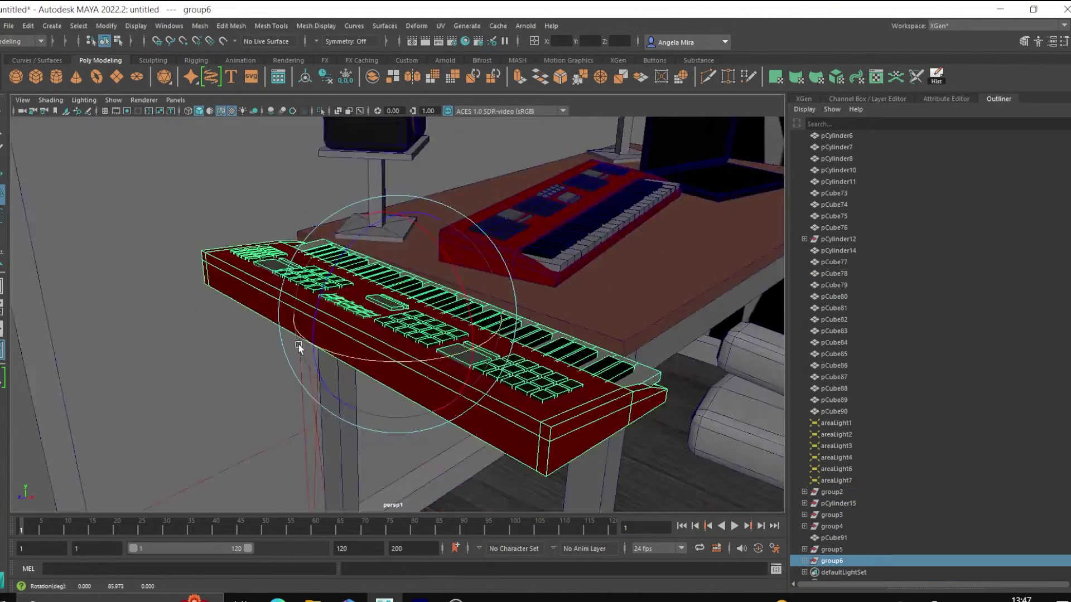
left_click(394, 310)
key("w")
left_click_drag(430, 346, 409, 299, "alt")
right_click_drag(408, 299, 363, 313, "shift")
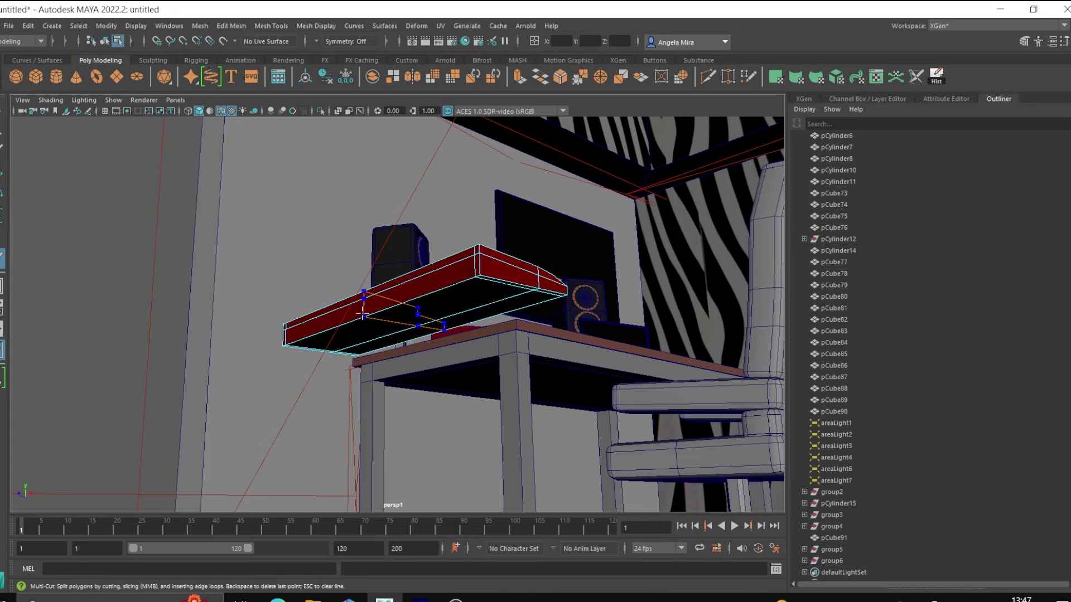
mouse_move(411, 325)
left_mouse_down("alt")
mouse_move(441, 390)
mouse_move(439, 427)
left_mouse_up("alt")
key("ctrl+e")
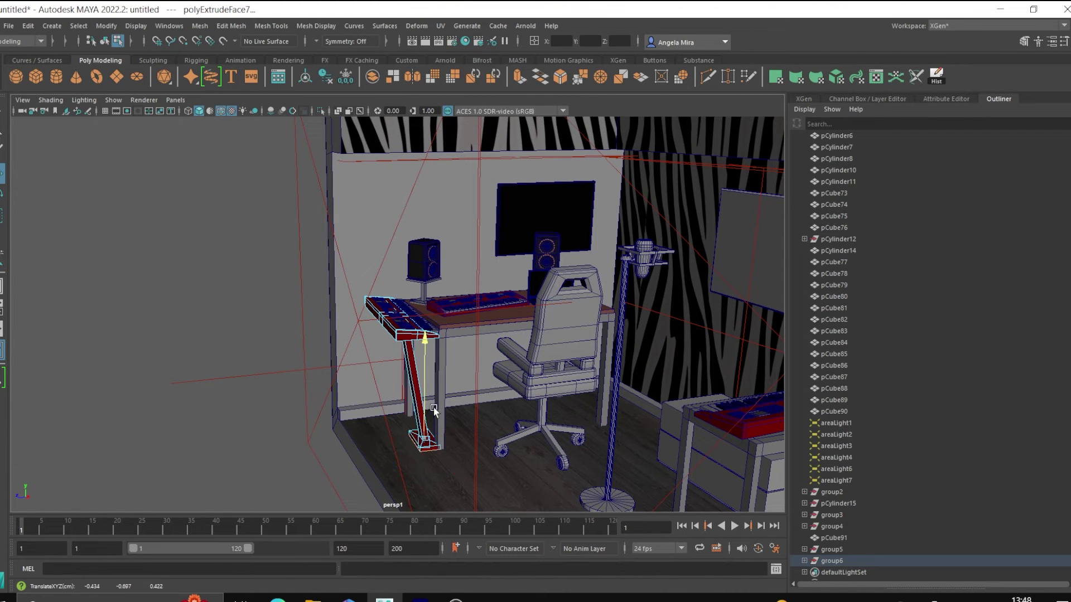
right_click_drag(434, 410, 491, 393)
- Give the keyboard shelf a new aiStandardSurface material and pick its base colour
key("f")
right_click_drag(454, 307, 480, 596)
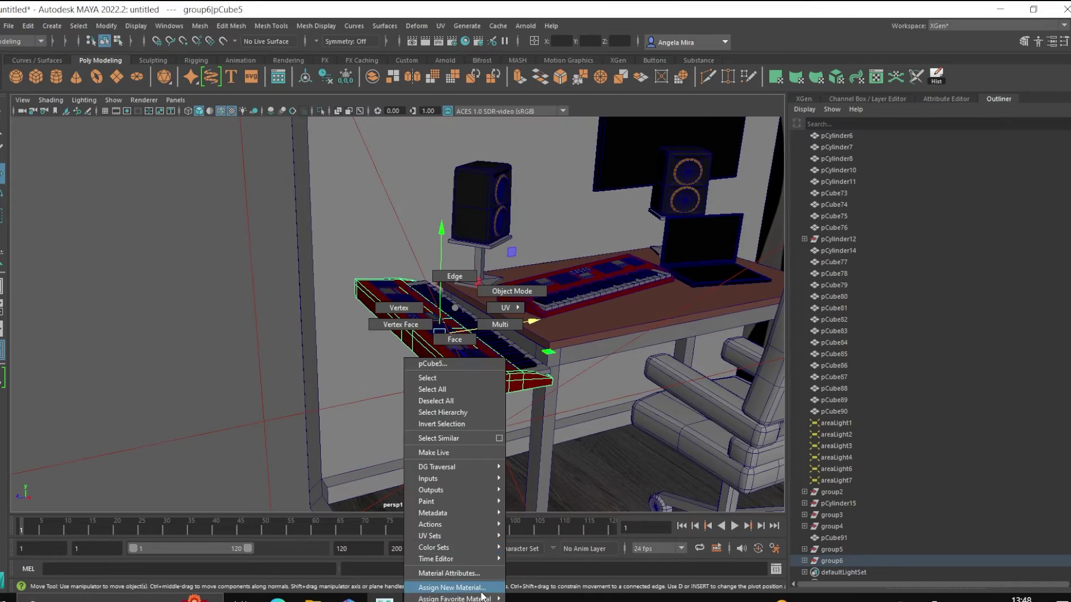
left_click_drag(527, 539, 390, 334, "alt")
left_click(454, 301)
right_click_drag(454, 304, 466, 587)
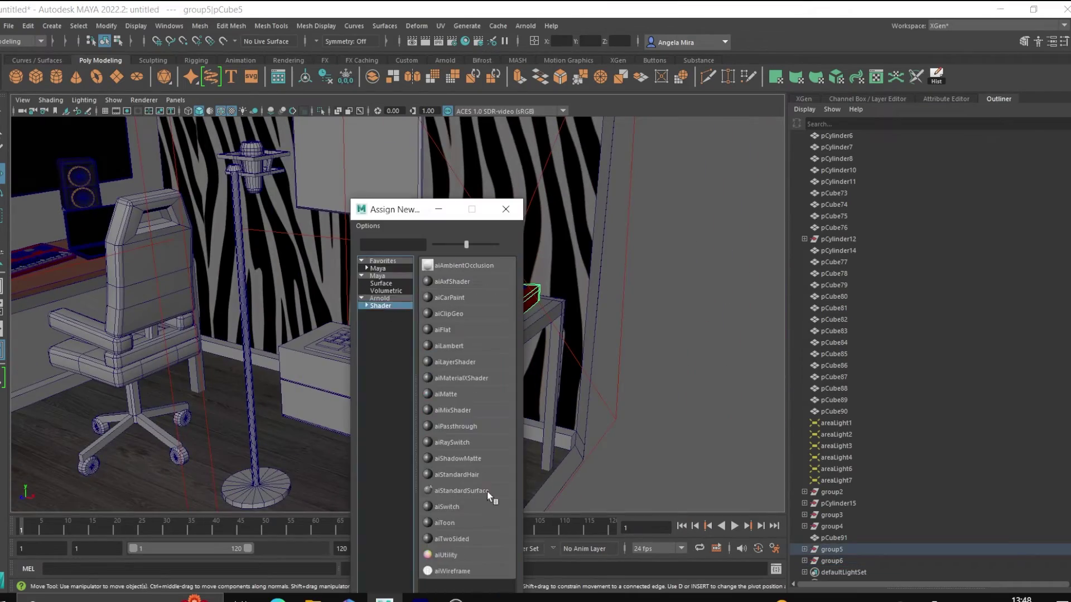
left_click(489, 496)
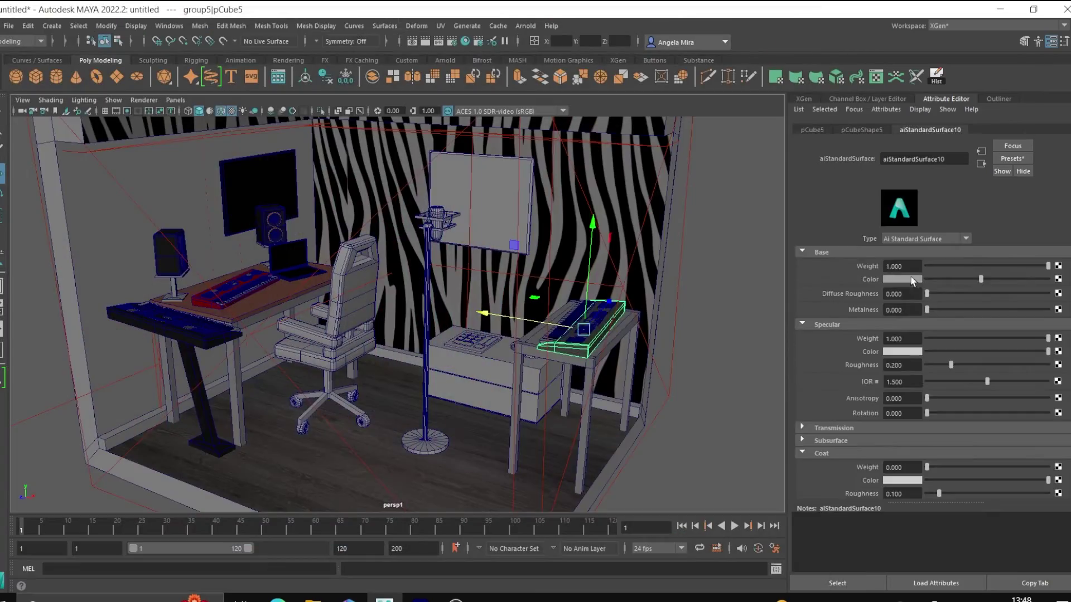
left_click(913, 280)
left_click_drag(502, 334, 390, 334, "alt")
- Give the microphone head a new 'metal' material with higher roughness and metalness, lower specular weight
right_click_drag(641, 357, 630, 526)
right_click_drag(630, 502, 416, 382, "alt")
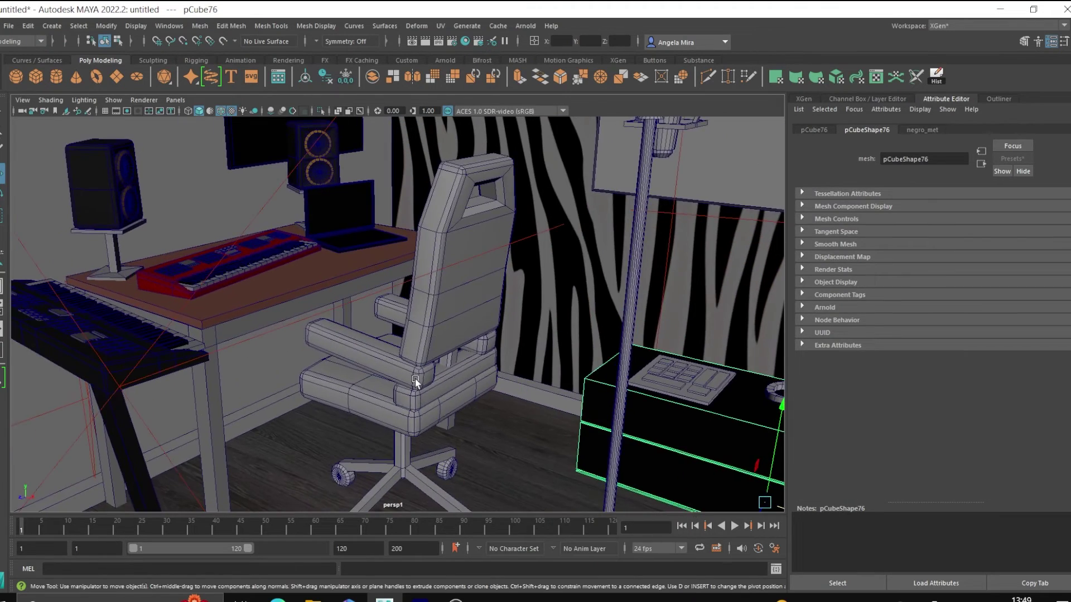
left_click_drag(415, 382, 544, 219, "alt")
left_click(544, 219)
right_click_drag(544, 220, 514, 498)
left_click(409, 317)
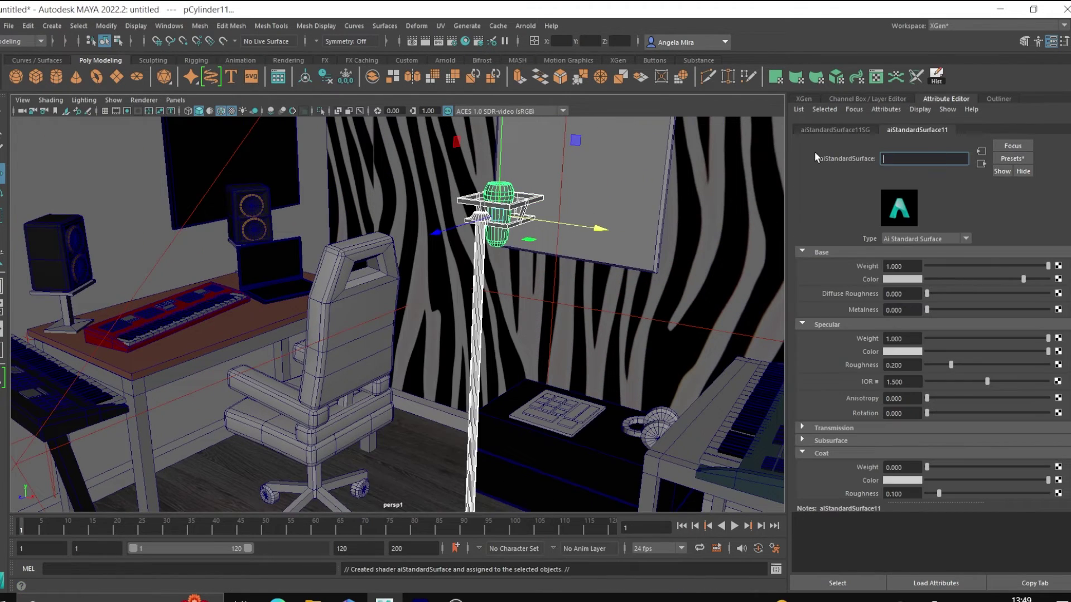
type("metal")
key("Return")
mouse_move(927, 310)
left_mouse_down()
mouse_move(979, 310)
mouse_move(946, 293)
left_mouse_up()
left_click_drag(501, 335, 418, 334, "alt")
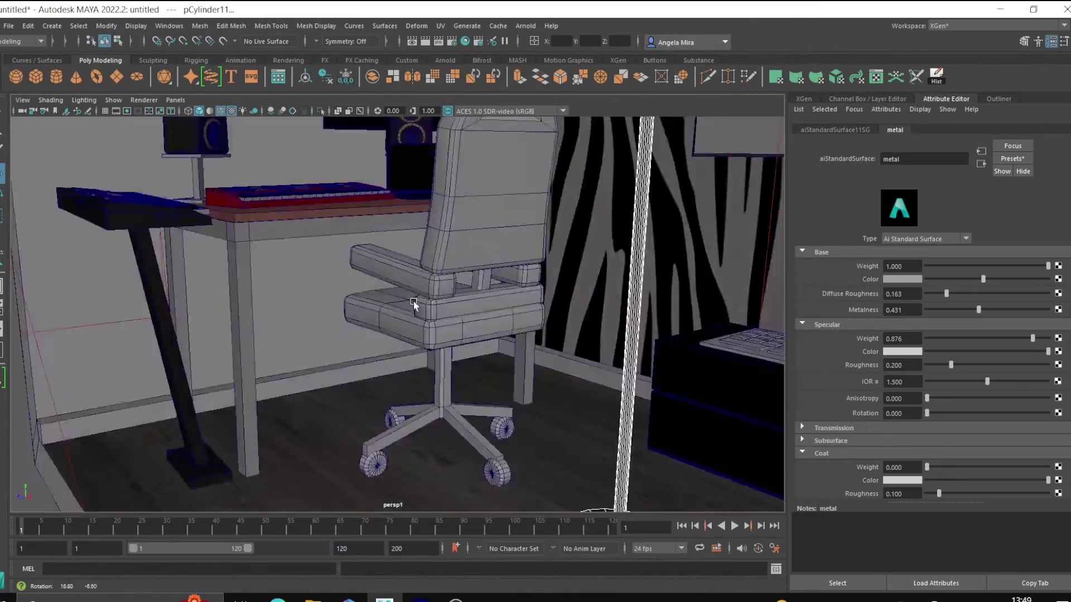
- Assign the plastic1 material to the chair's wheel base
right_click(440, 311)
left_click(377, 491)
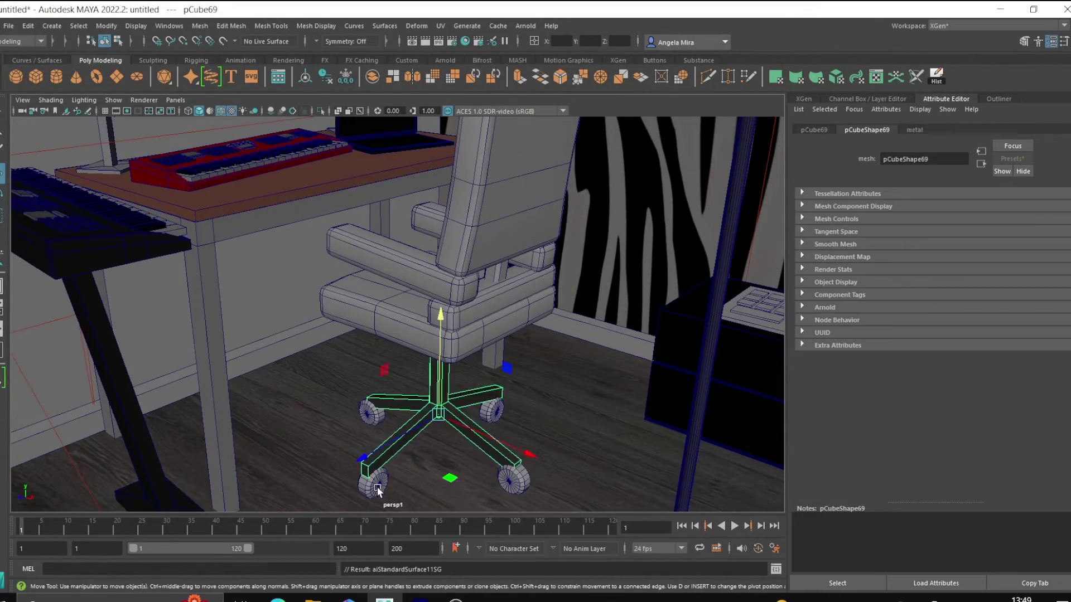
right_click_drag(511, 488, 587, 542)
- Give the backrest's side faces a new blue material named sofa2
right_click_drag(454, 262, 462, 312)
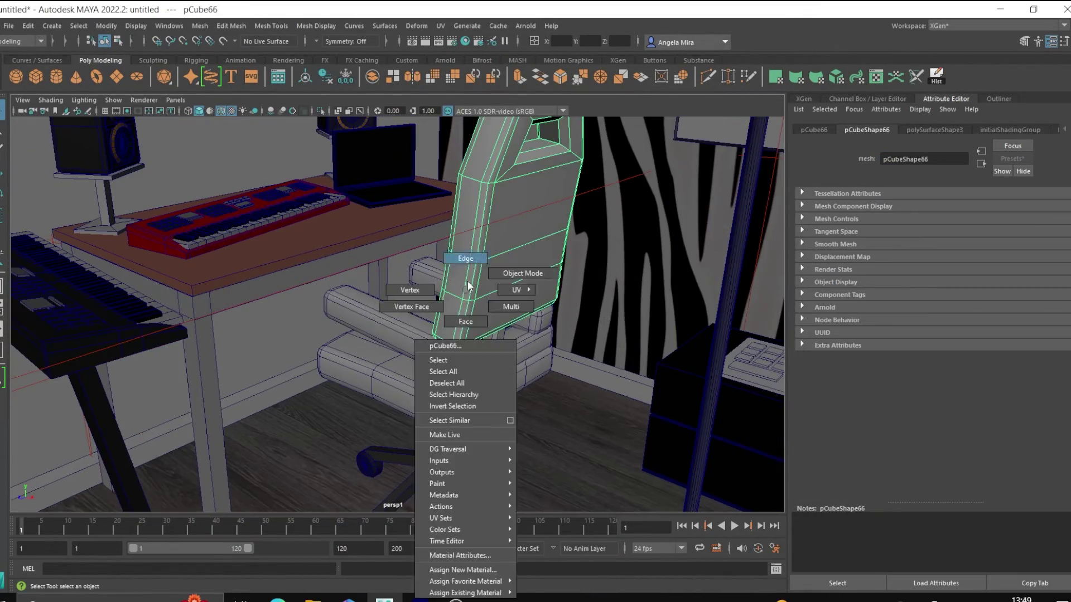
mouse_move(479, 282)
left_mouse_down("alt")
mouse_move(389, 274)
mouse_move(435, 310)
left_mouse_up("alt")
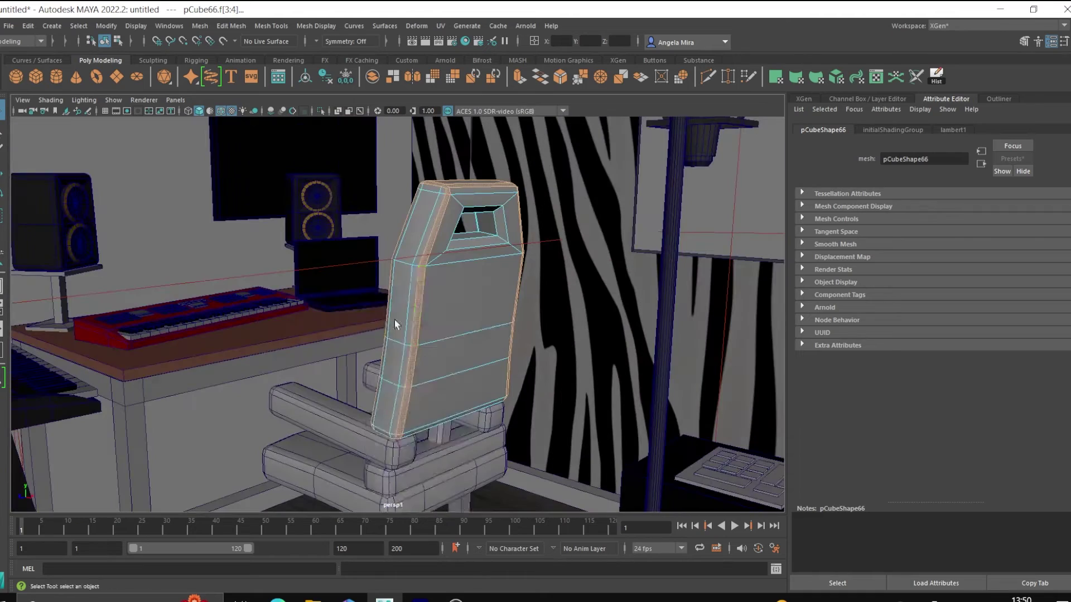
right_click_drag(437, 309, 419, 569)
double_click(923, 159)
type("sofa2")
key("Return")
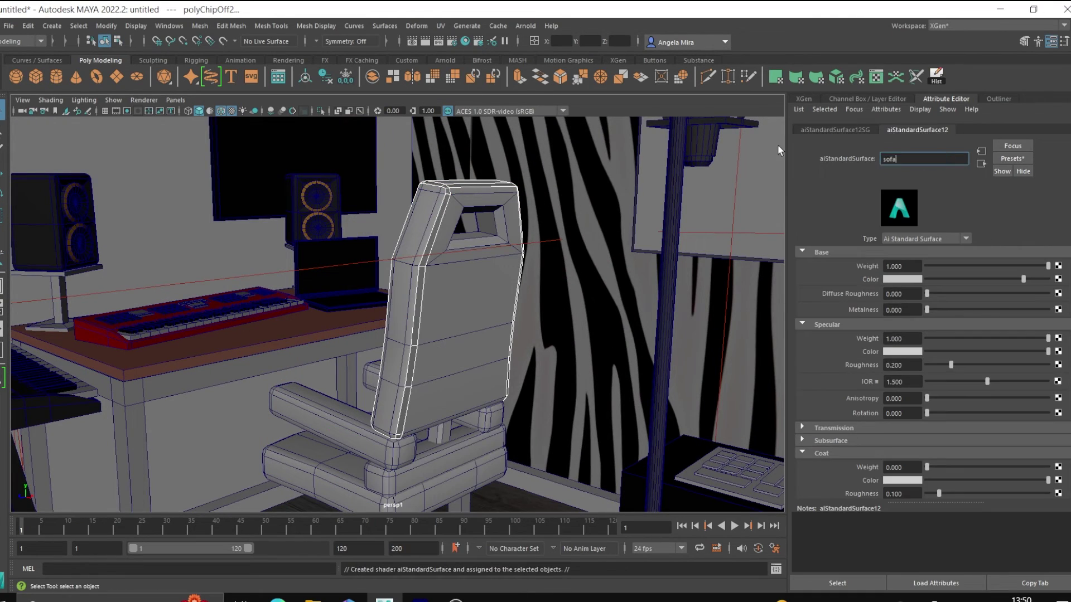
left_click(902, 279)
left_click_drag(334, 282, 480, 285, "alt")
- Texture the chair with a dark fractal (Amplitude 0.976, Threshold 0.091) on Base Color, then test-render
left_click(390, 368)
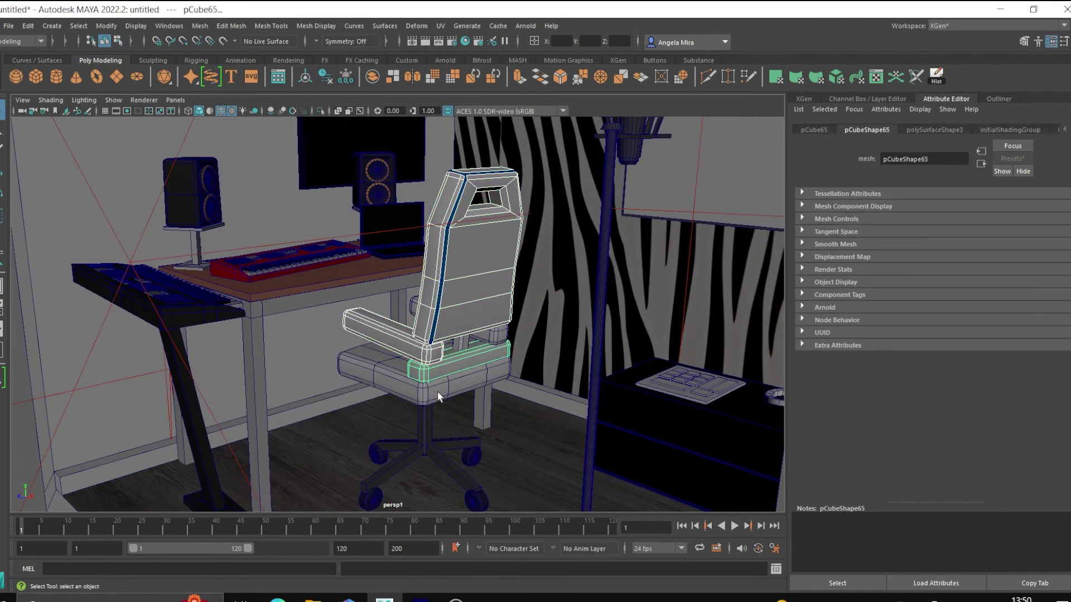
right_click_drag(424, 357, 469, 580)
left_click(471, 502)
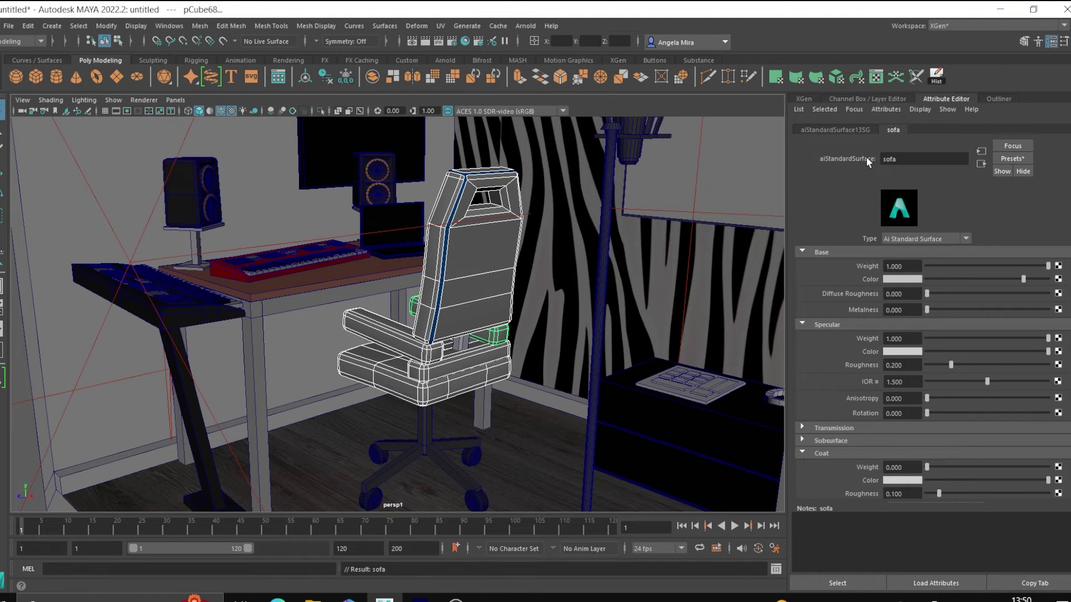
left_click(1057, 279)
left_click(488, 310)
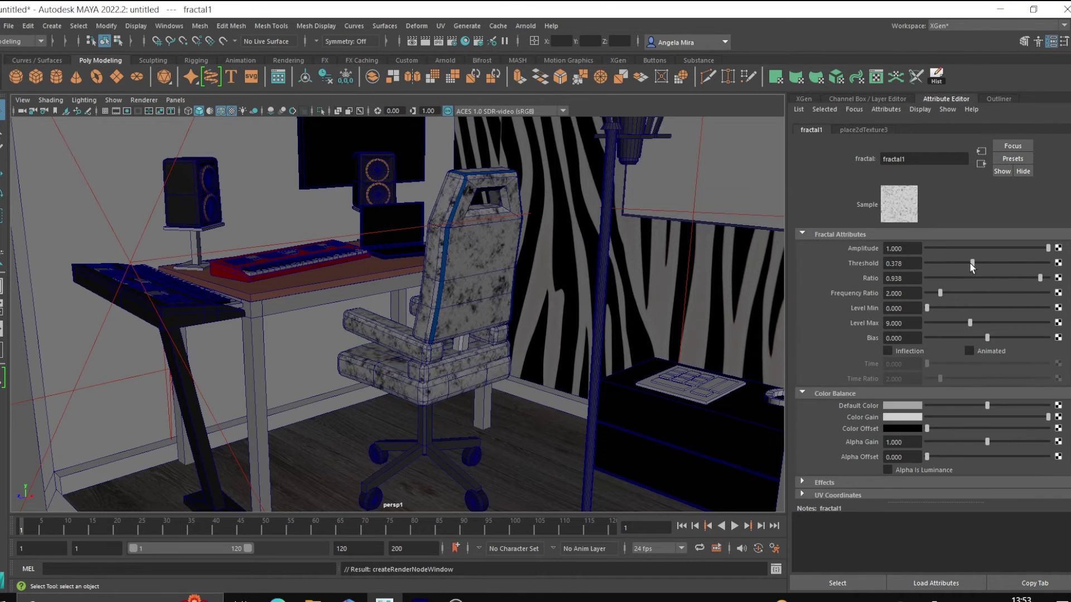
left_click_drag(970, 263, 949, 264)
left_click_drag(940, 292, 959, 293)
mouse_move(949, 248)
left_mouse_down()
mouse_move(1044, 248)
mouse_move(938, 264)
left_mouse_up()
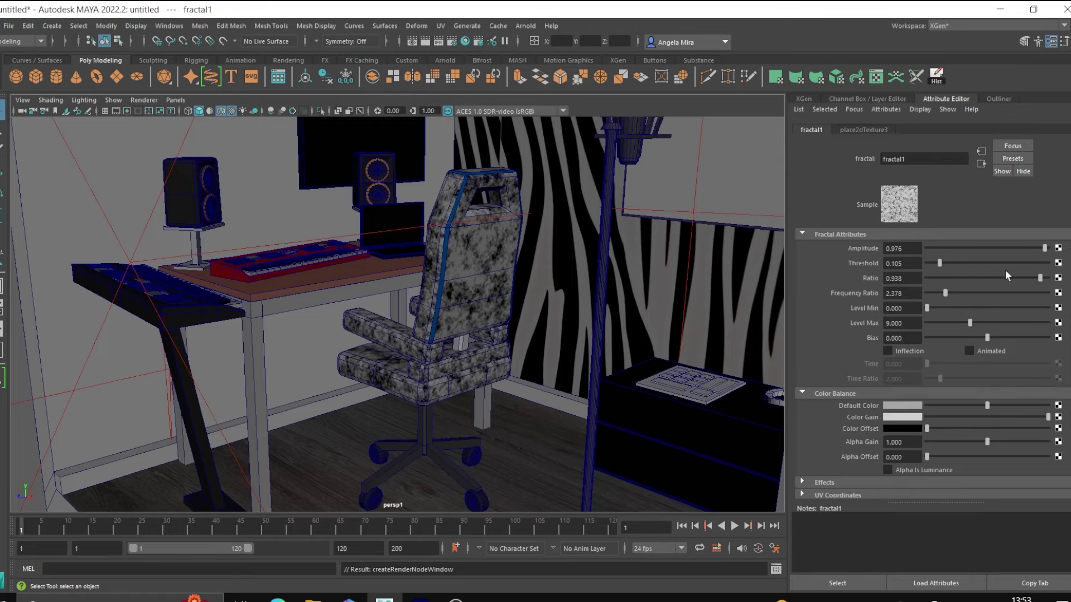
left_click_drag(1040, 278, 1030, 278)
left_click_drag(950, 293, 945, 293)
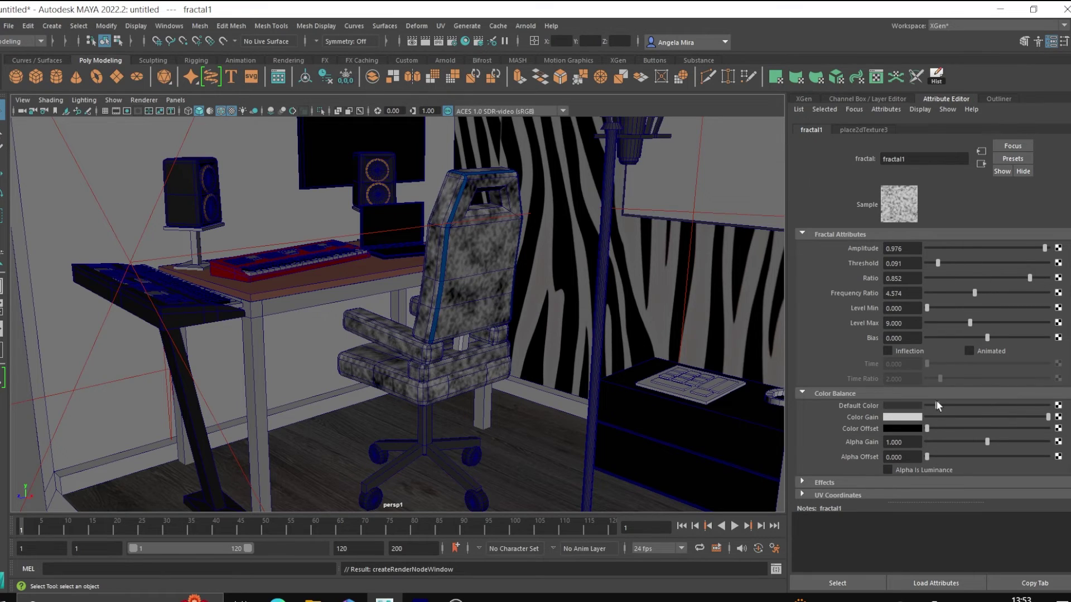
left_click(942, 418)
left_click(411, 41)
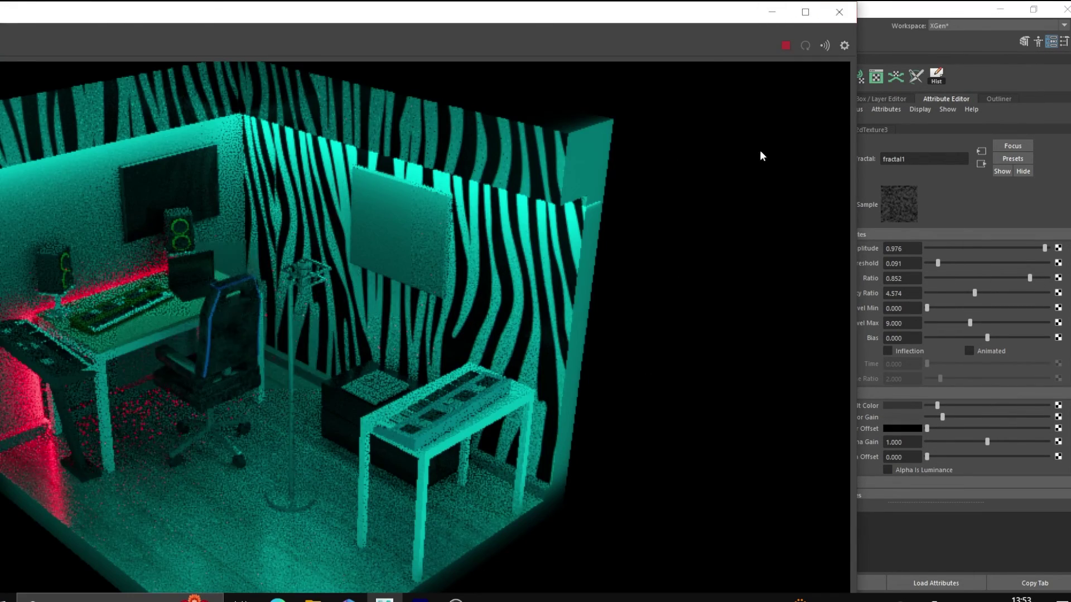
left_click(772, 11)
- Assign the magenta tecla material to the pad controller's long keys
scroll(497, 327, "up", 3)
right_click_drag(512, 313, 496, 588)
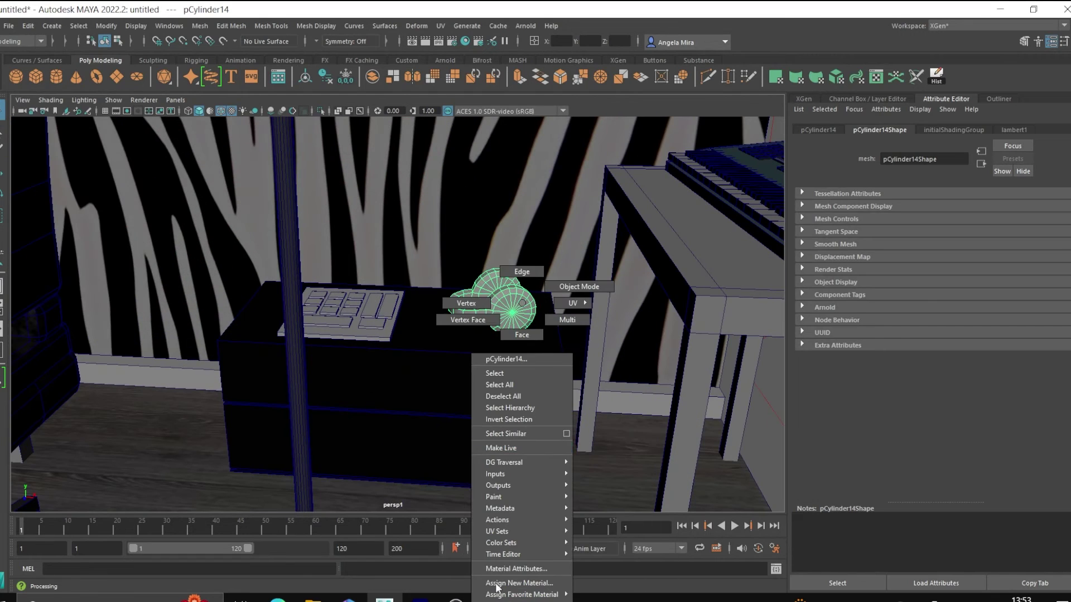
scroll(375, 313, "up", 3)
right_click_drag(375, 313, 467, 538)
scroll(354, 306, "up", 2)
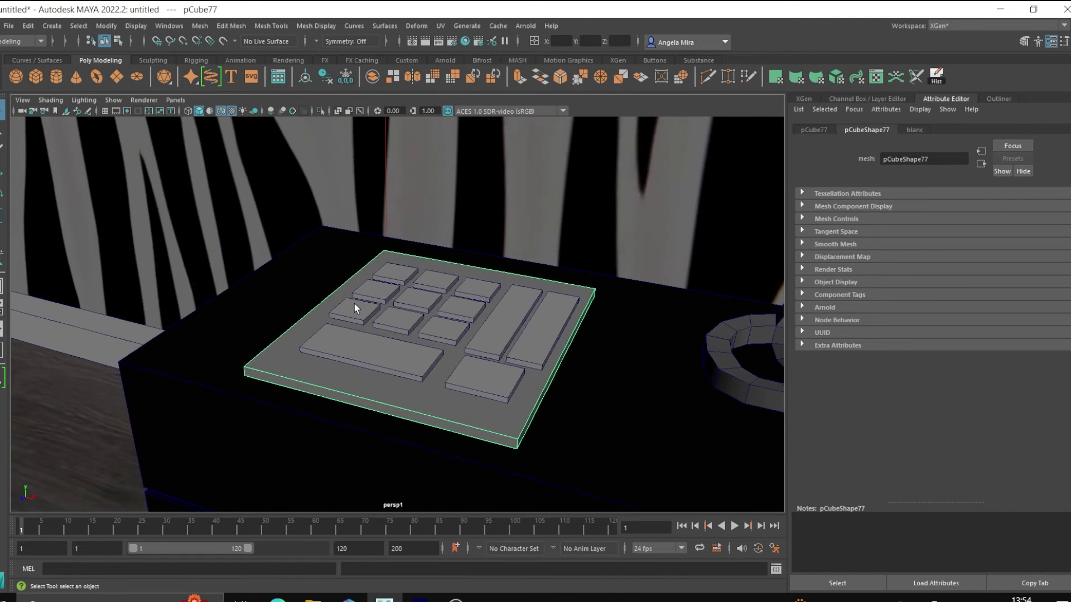
right_click_drag(550, 304, 547, 349)
left_click(385, 307)
left_click(912, 279)
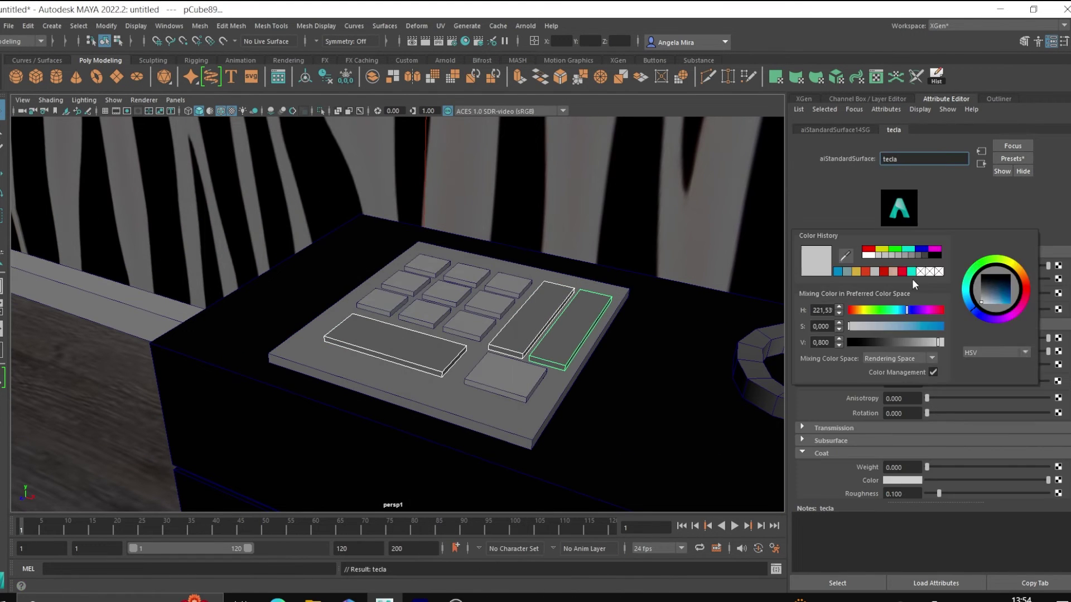
- Give the pad controller's base the dark plastic1 material
scroll(884, 409, "down", 3)
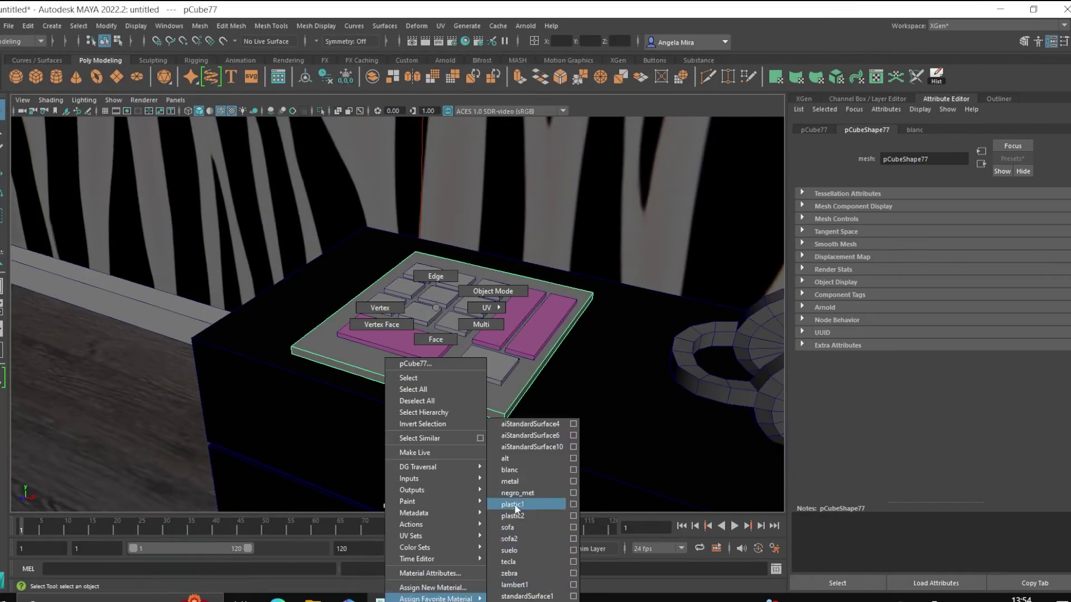
right_click_drag(435, 392, 522, 502)
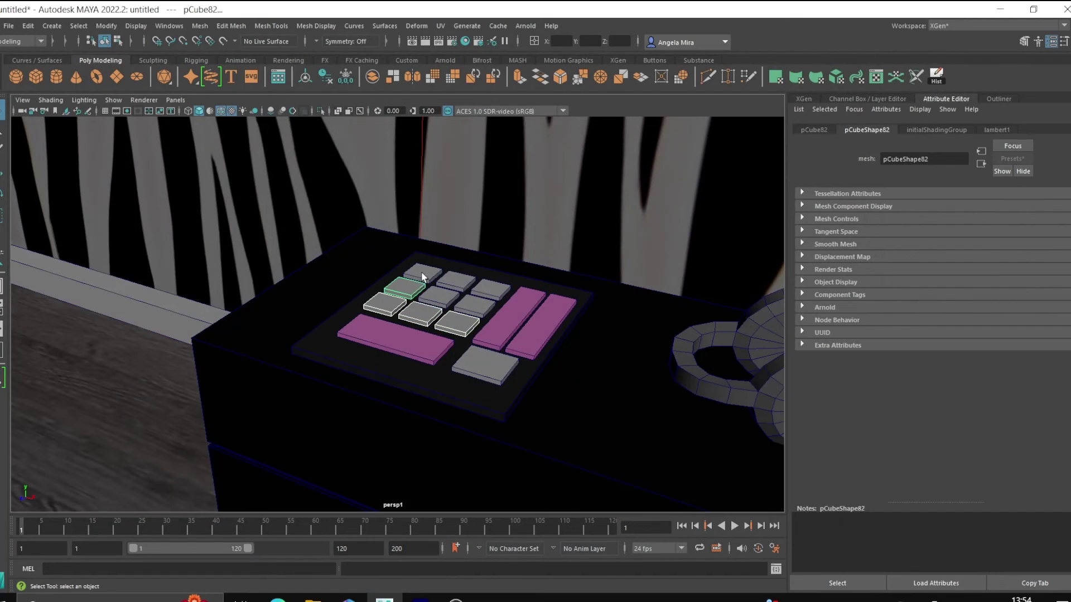
right_click_drag(495, 300, 546, 511)
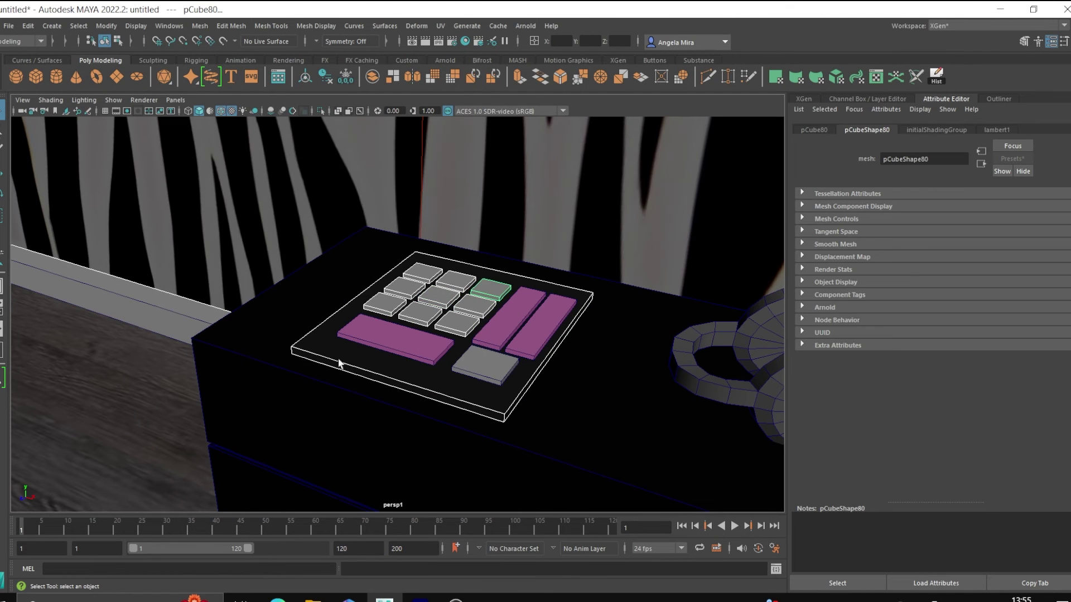
- Give the square pads a new emissive aiStandardSurface material with beige base colour
left_click(484, 365)
right_click_drag(484, 365, 454, 575)
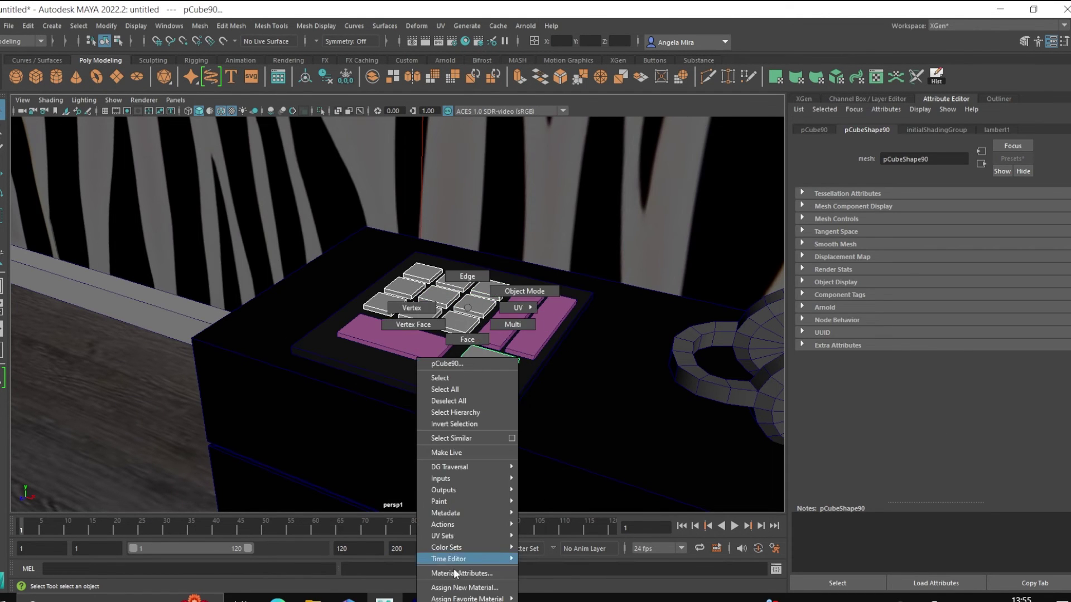
left_click_drag(927, 427, 946, 427)
left_click(907, 441)
scroll(926, 334, "up", 5)
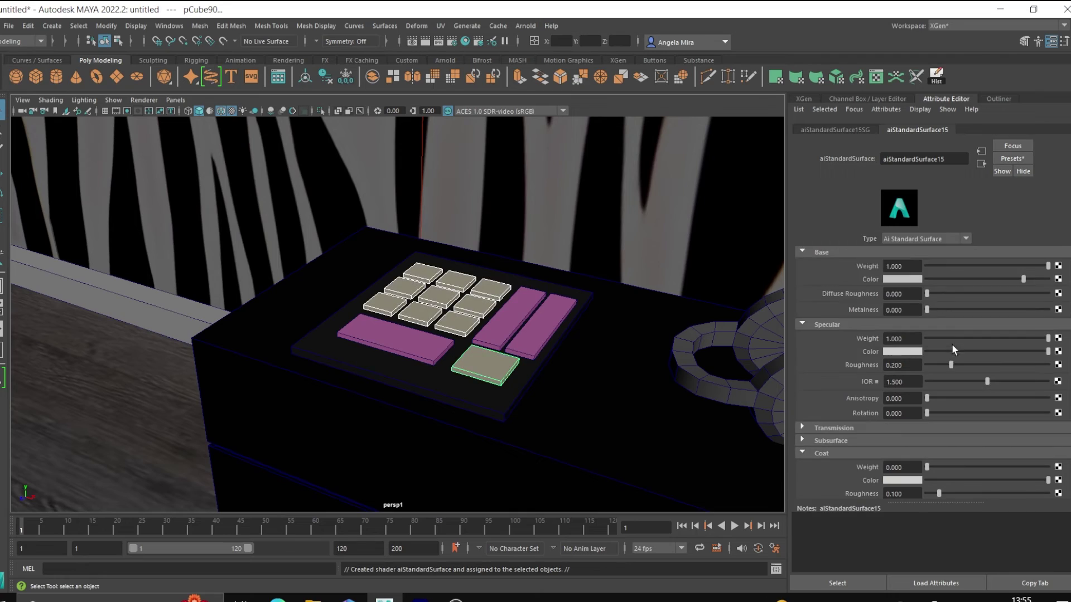
left_click(901, 279)
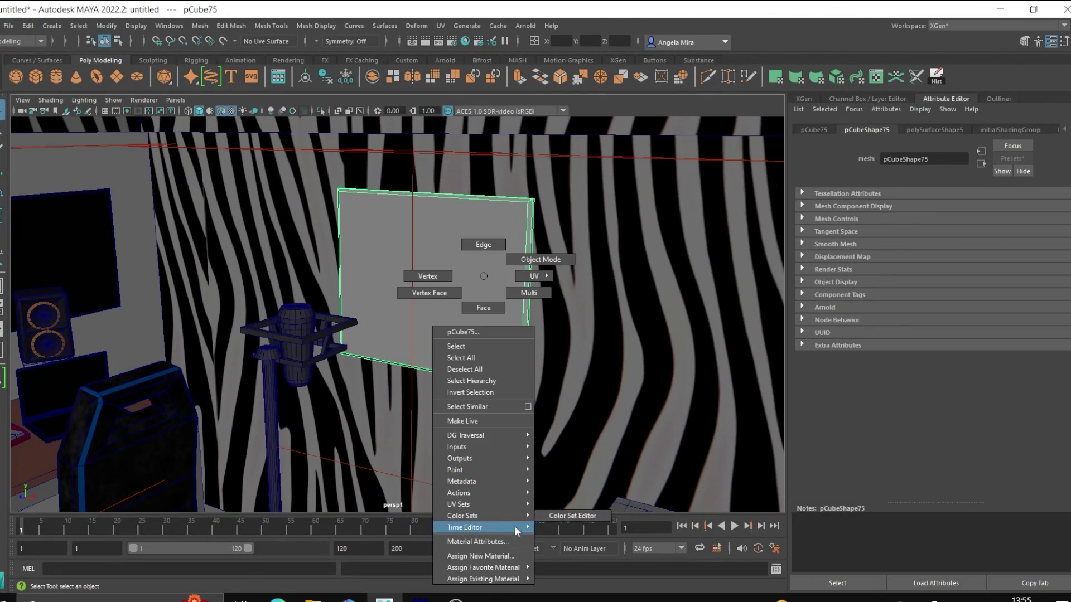
- Assign the wall panel a new aiStandardSurface with a wood image File texture on Base Color
right_click_drag(480, 279, 457, 525)
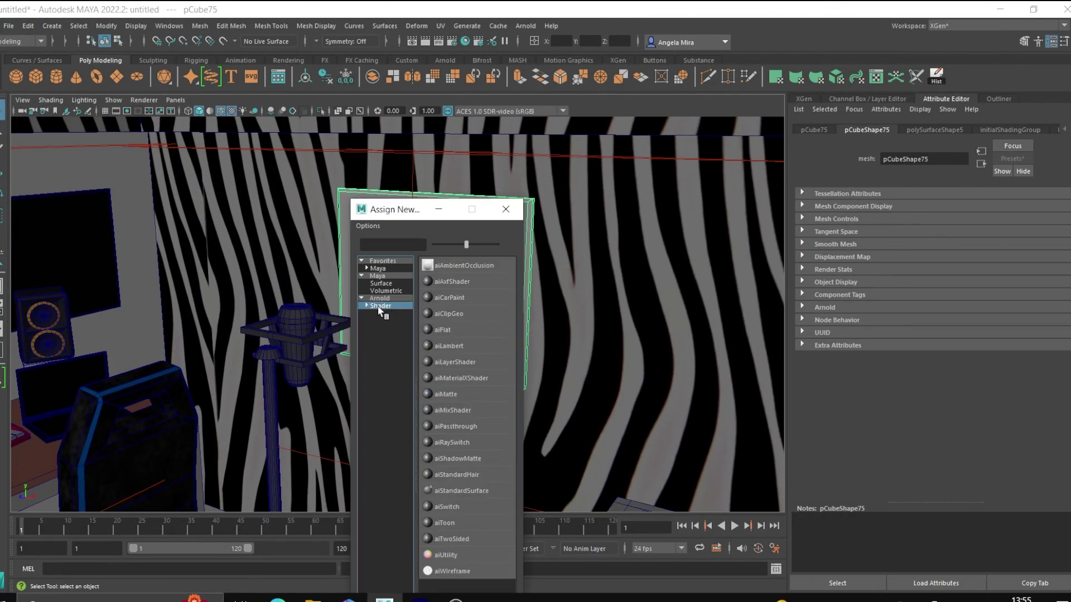
left_click(378, 311)
left_click(1063, 283)
left_click(445, 321)
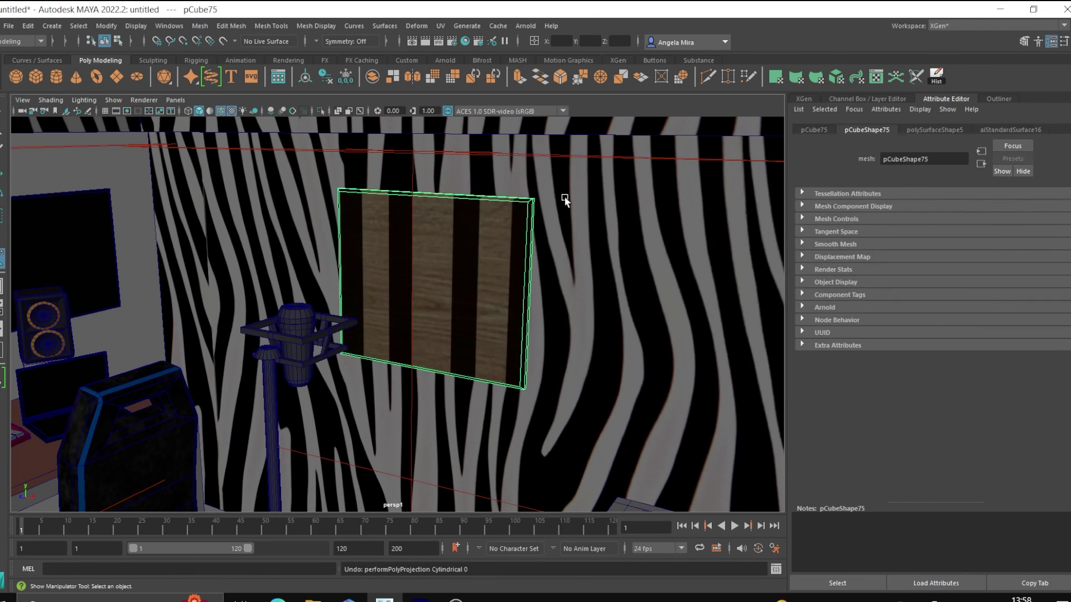